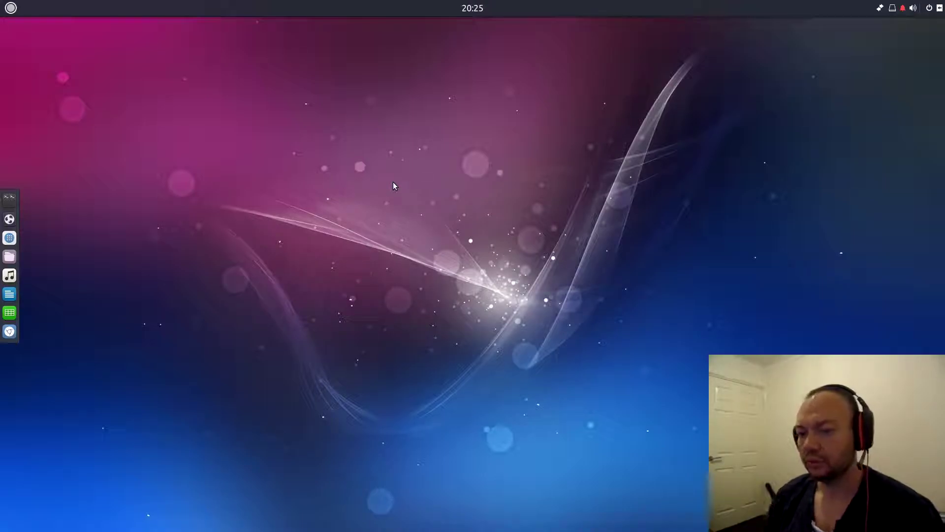
- Launch Chromium and search Google for 'budgie desktop'
click(9, 331)
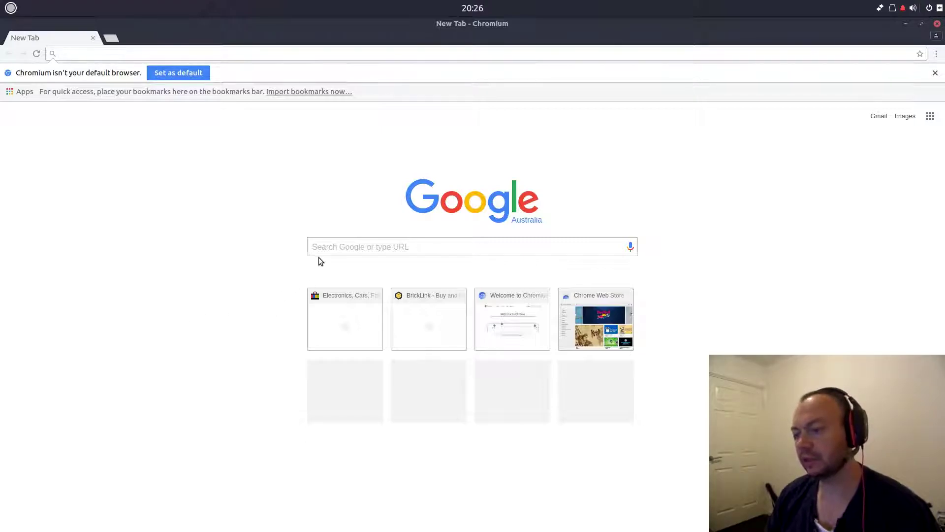
click(342, 247)
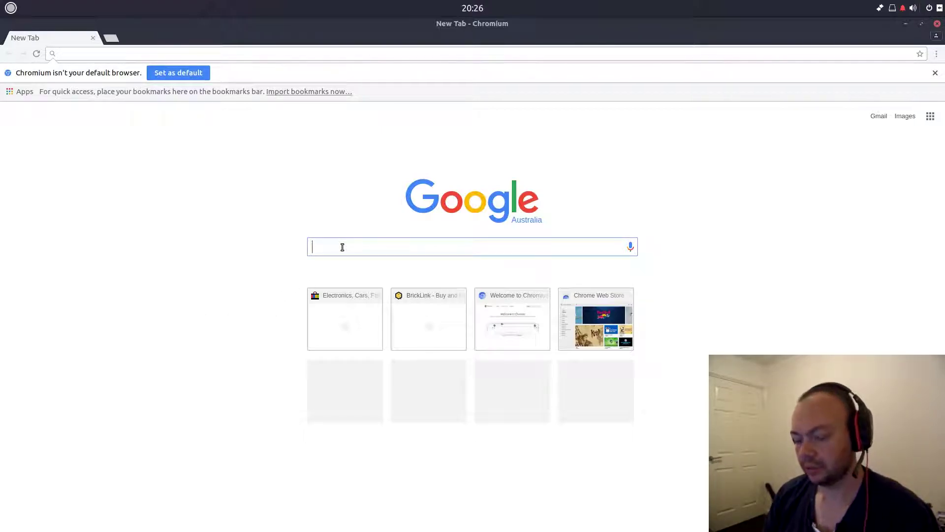
text(budgie desktop)
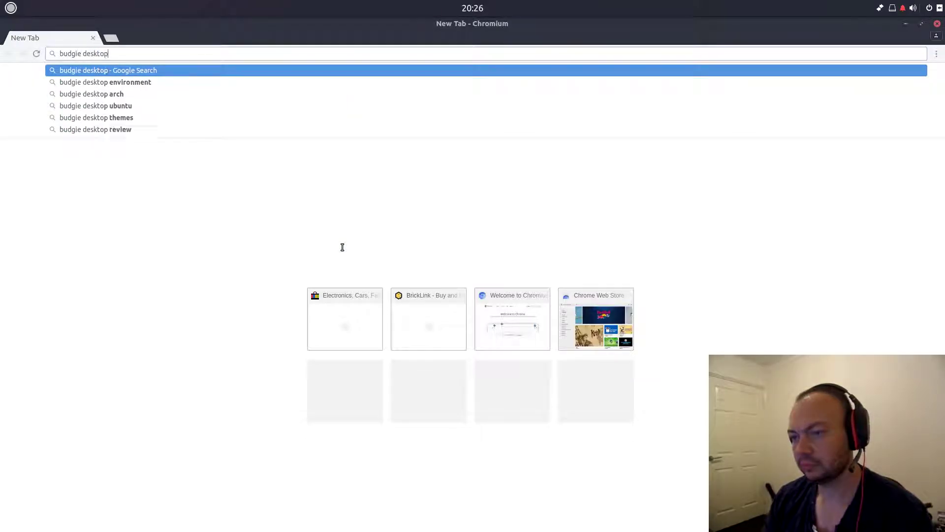
key(Return)
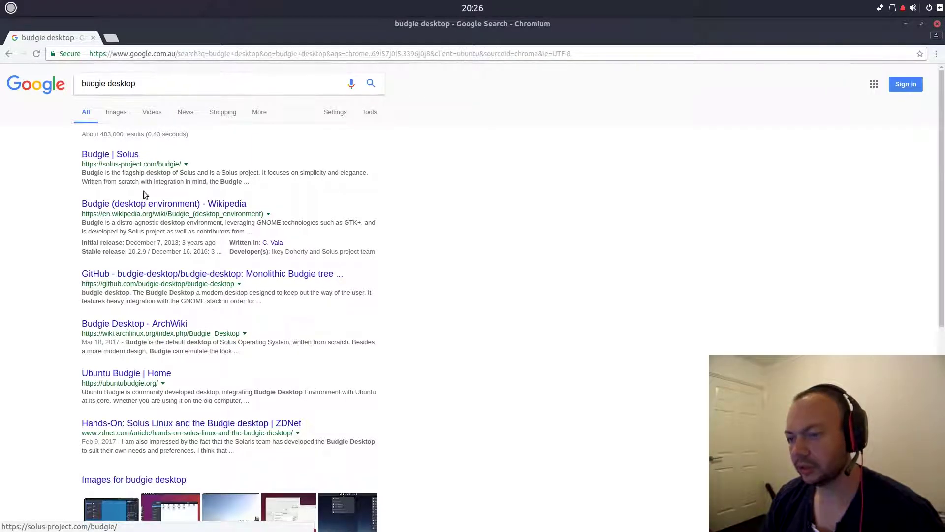
- Open the Wikipedia and Budgie | Solus results in new tabs and switch to the Solus page
right_click(155, 204)
click(170, 207)
right_click(113, 155)
click(159, 159)
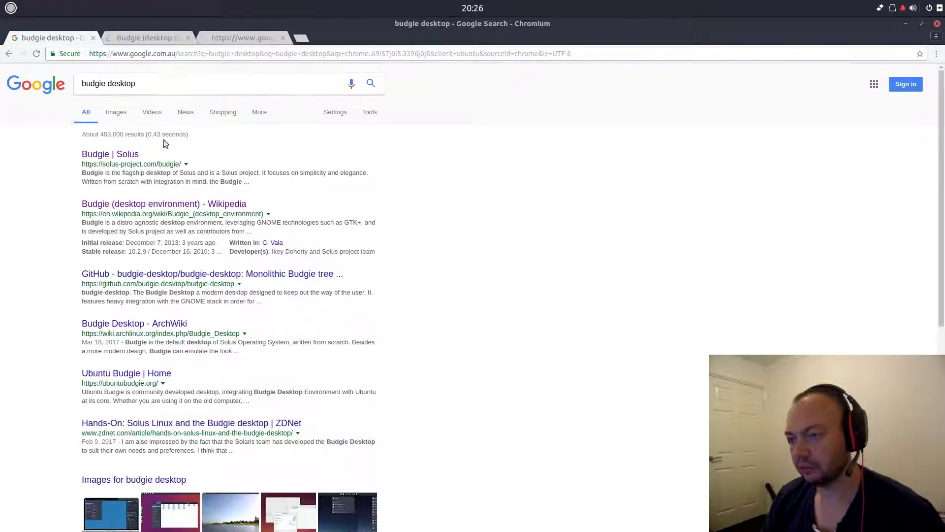
click(236, 38)
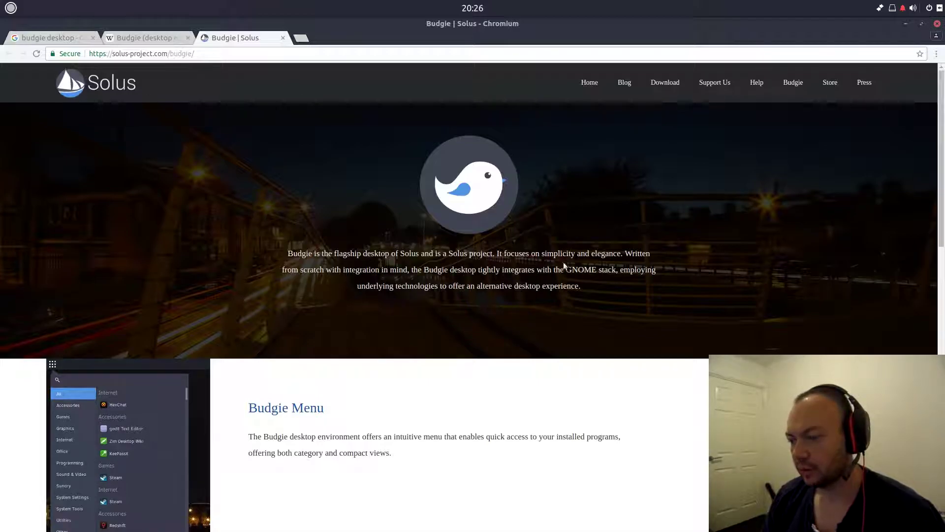
scroll(97, 344, down, 5)
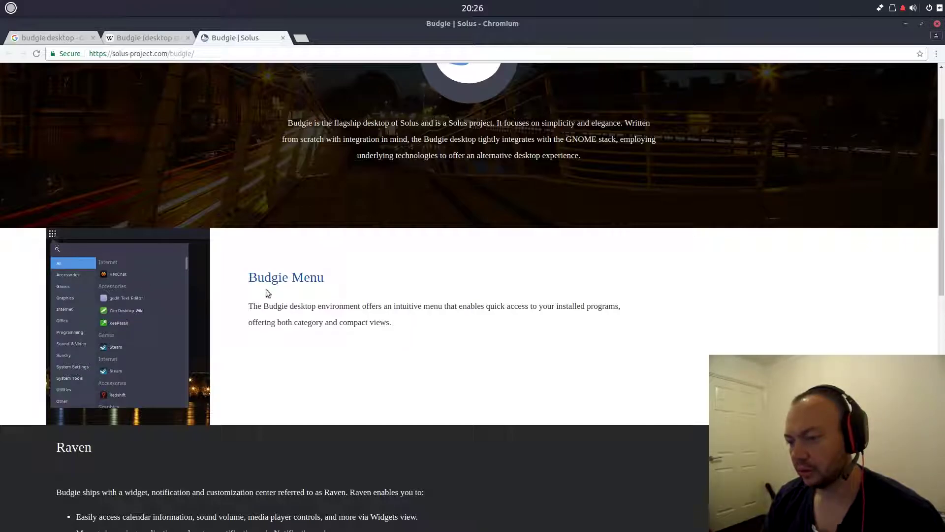
click(11, 8)
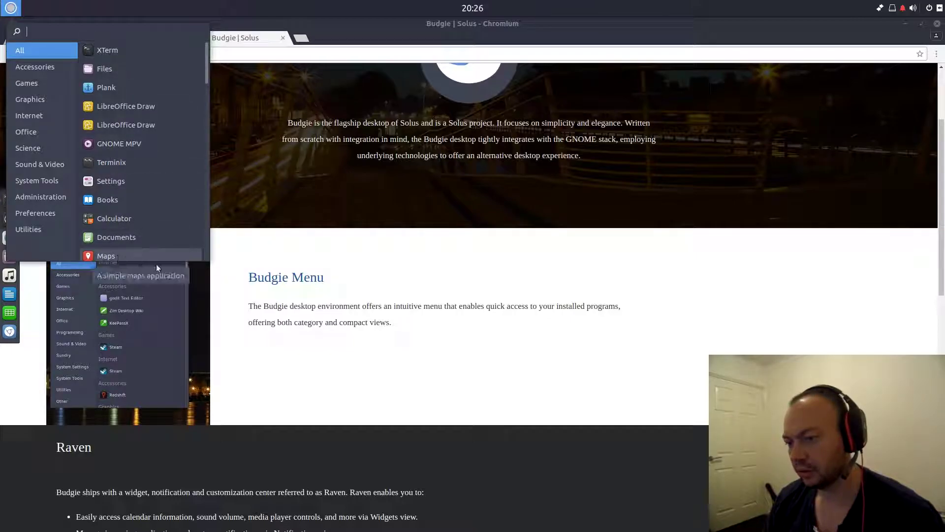
click(471, 376)
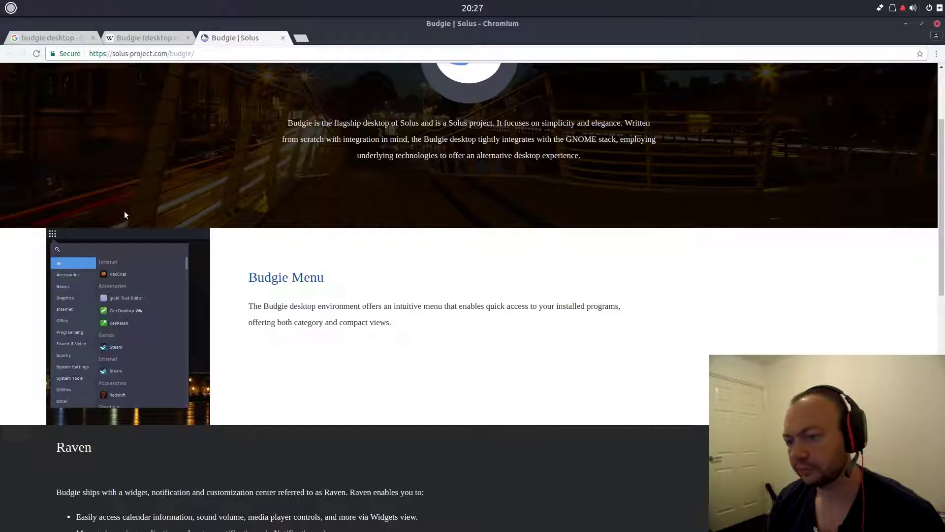
scroll(127, 210, down, 6)
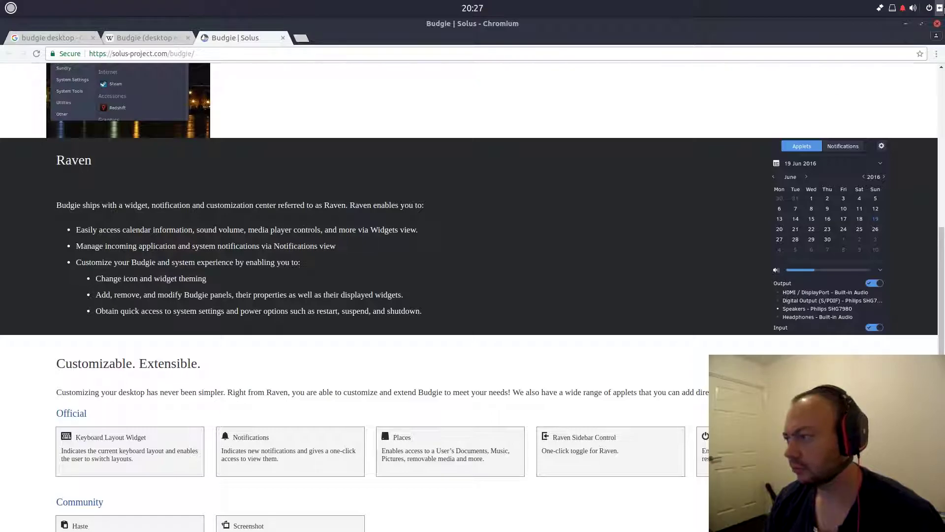
click(940, 8)
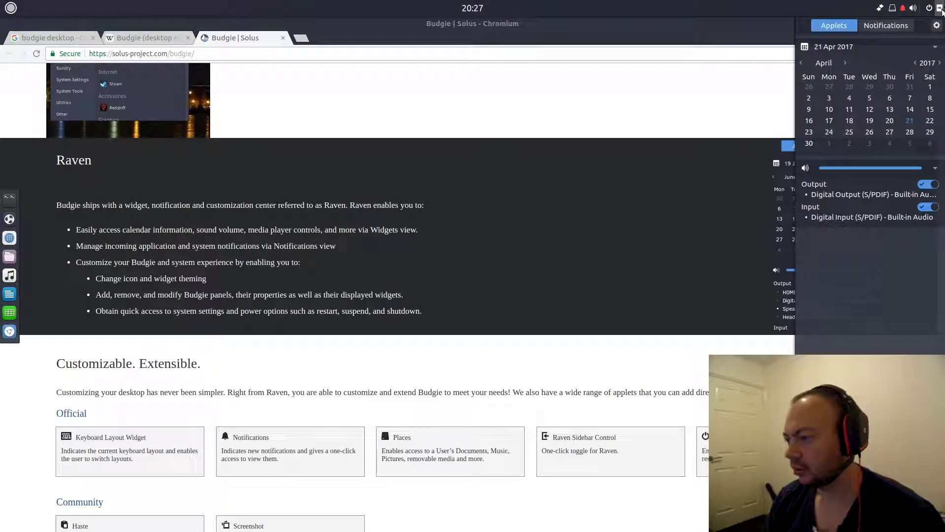
click(702, 178)
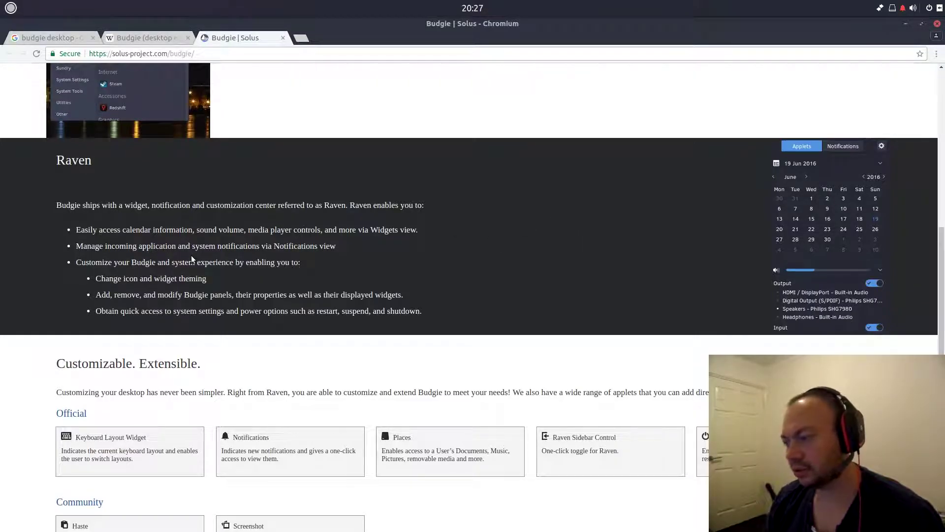
scroll(192, 258, down, 1)
scroll(192, 257, down, 7)
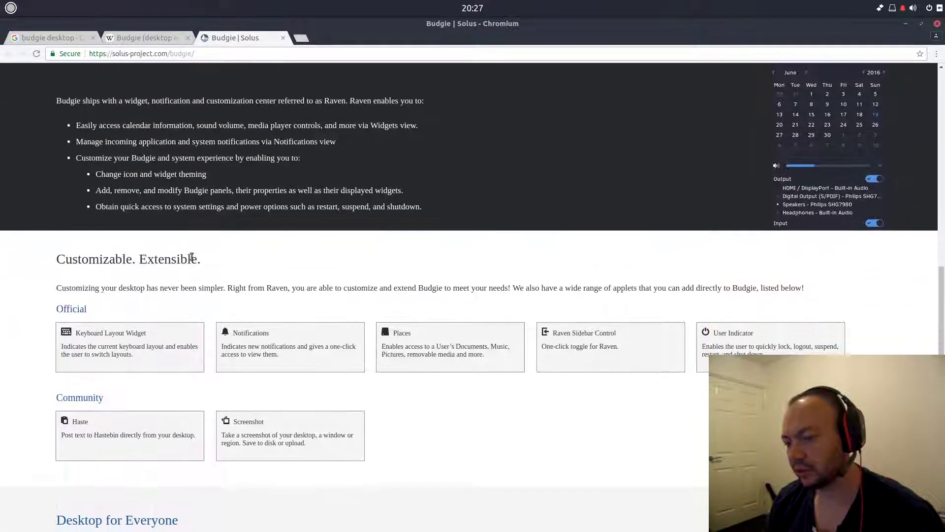
scroll(192, 262, down, 4)
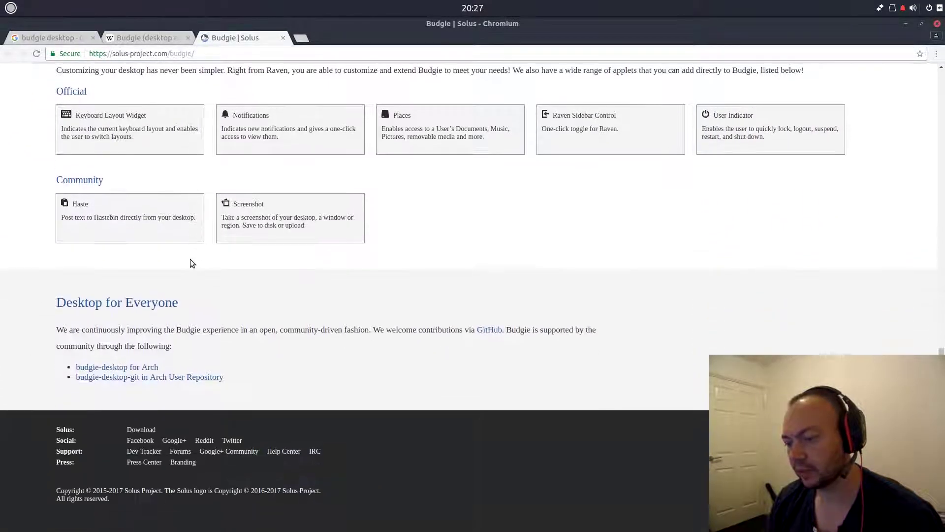
scroll(192, 262, up, 7)
scroll(190, 259, up, 5)
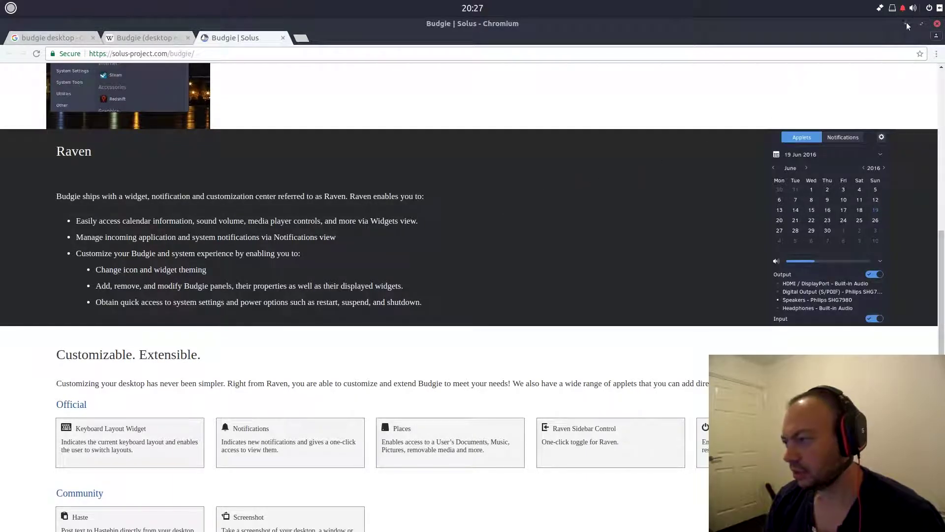
- Switch to the Wikipedia Budgie article and scroll through it
click(185, 41)
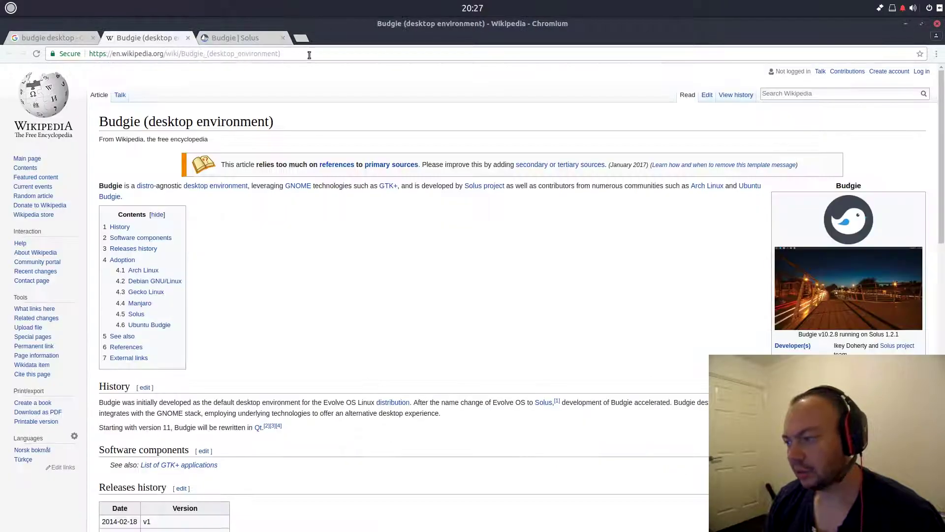
scroll(539, 323, down, 8)
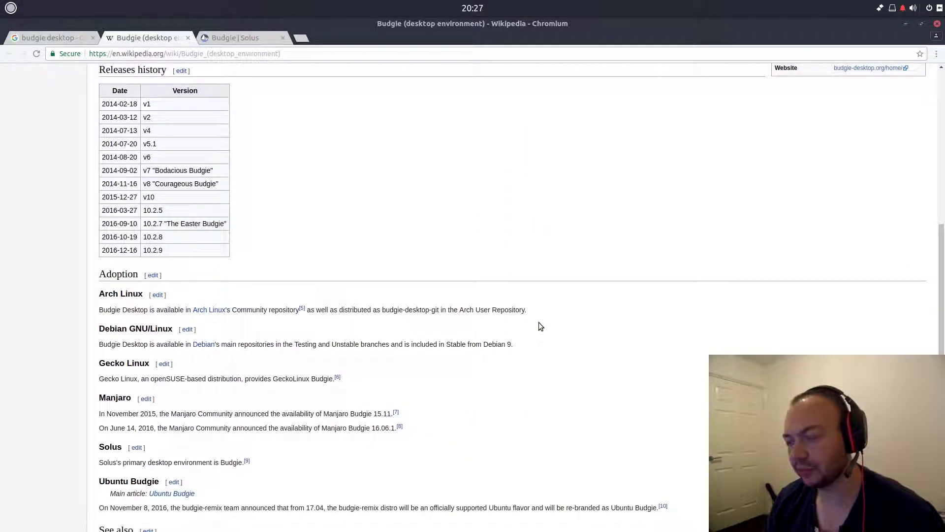
scroll(539, 322, down, 5)
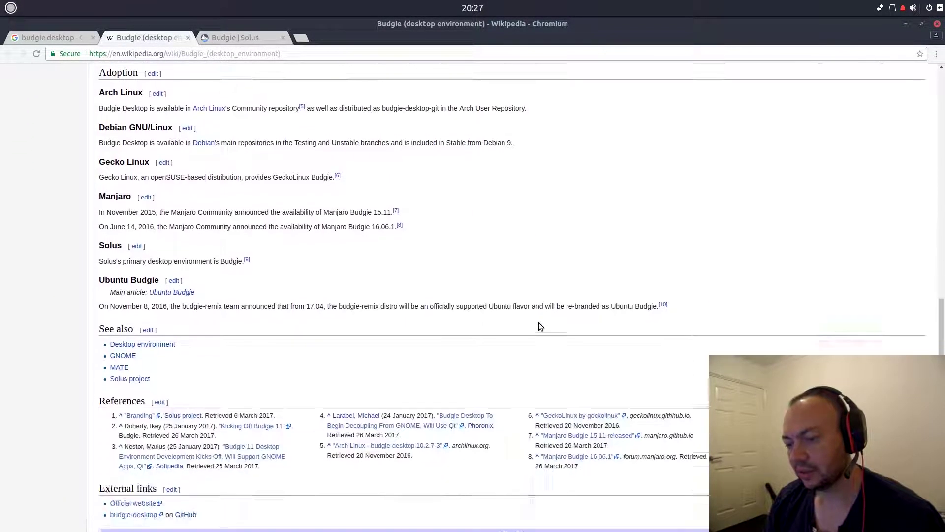
scroll(539, 325, up, 5)
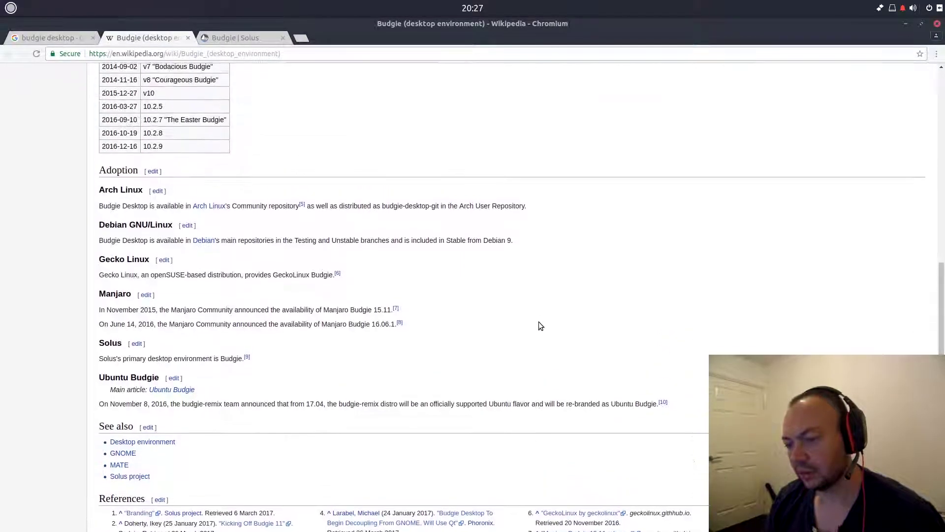
scroll(539, 323, up, 6)
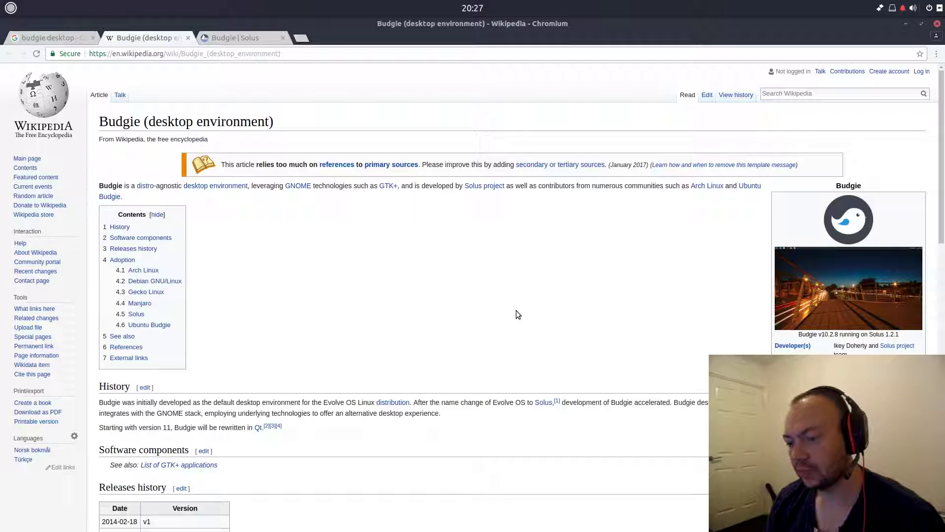
- Find 'wayland' in the article with Ctrl+F, then minimize Chromium
key(ctrl+f)
text(waylan)
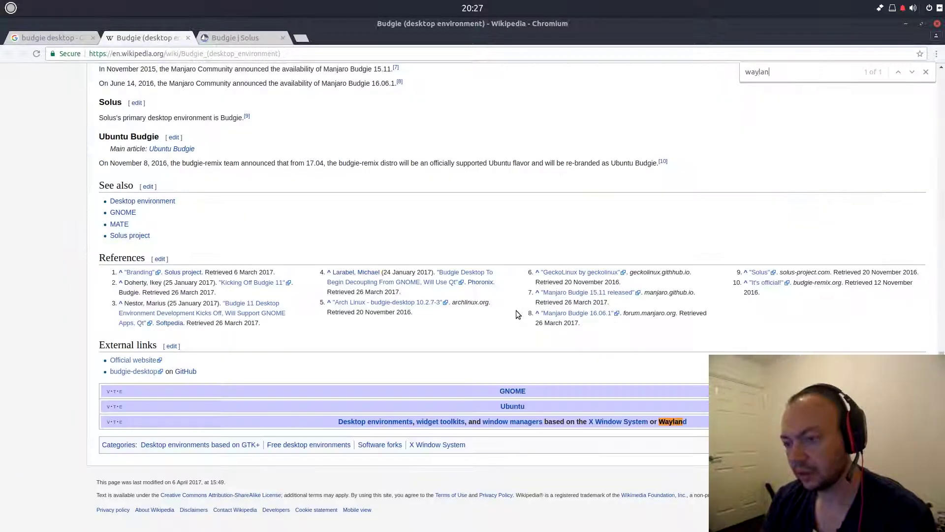
text(d)
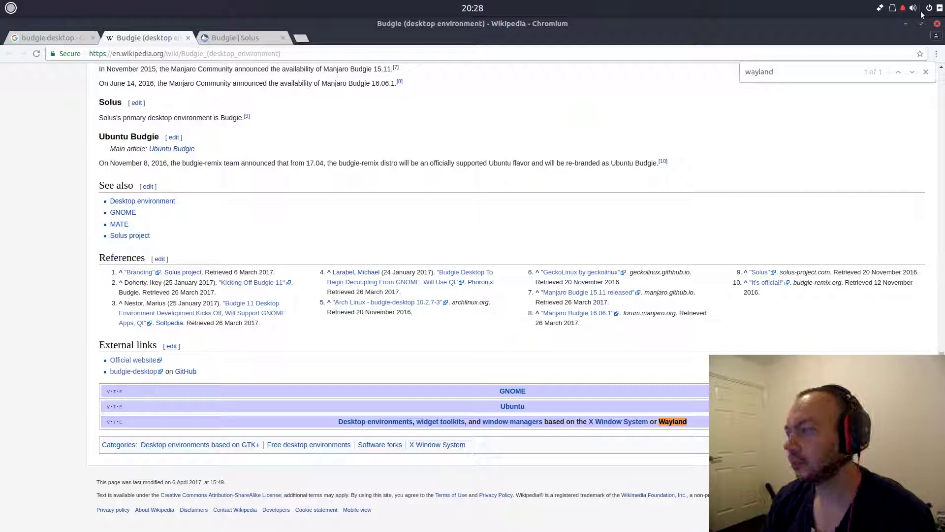
click(907, 24)
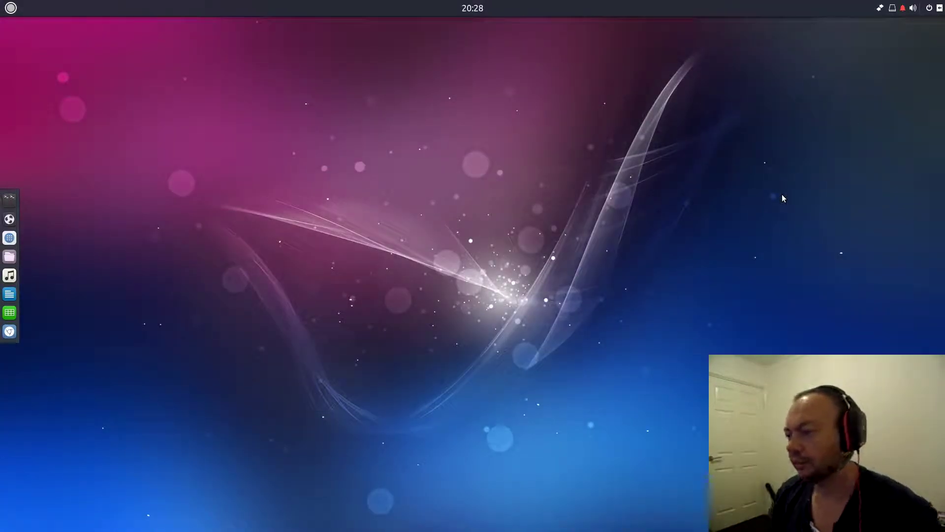
- Launch the Files file manager from the Budgie menu's Accessories category
click(10, 7)
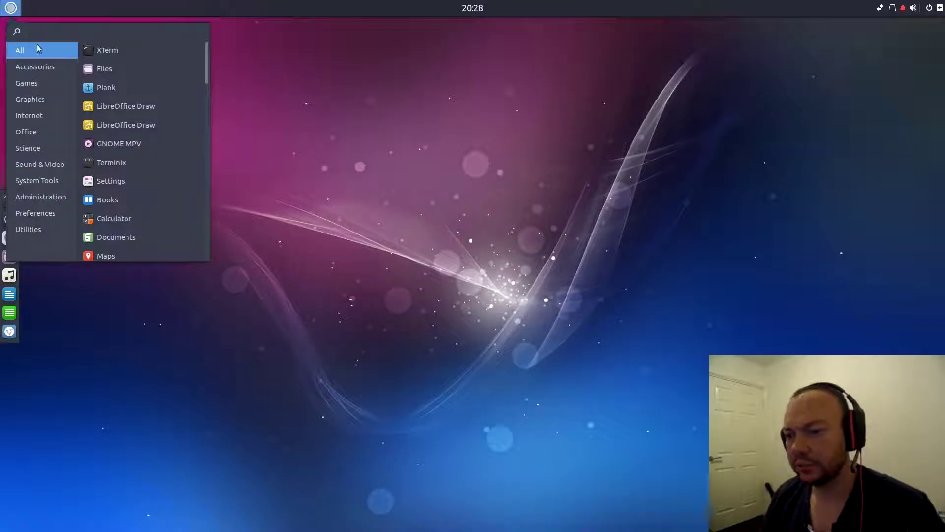
click(31, 69)
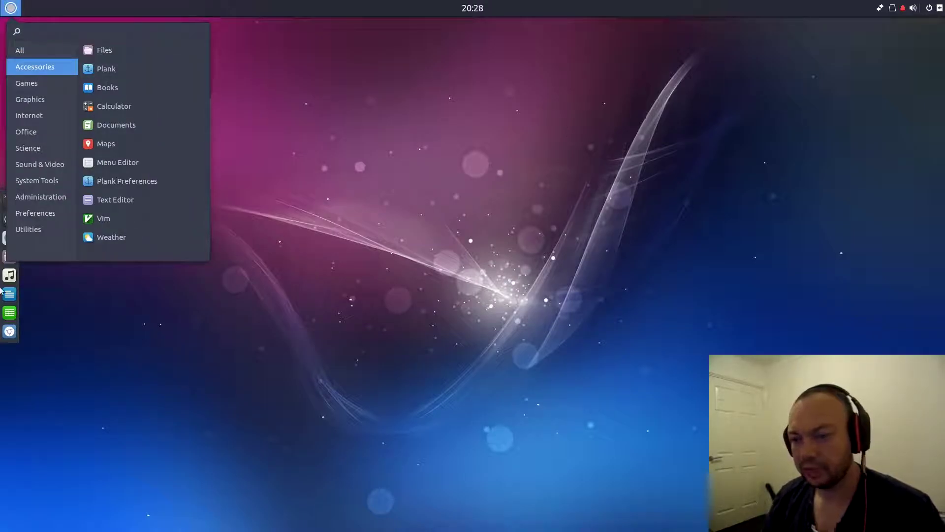
click(104, 53)
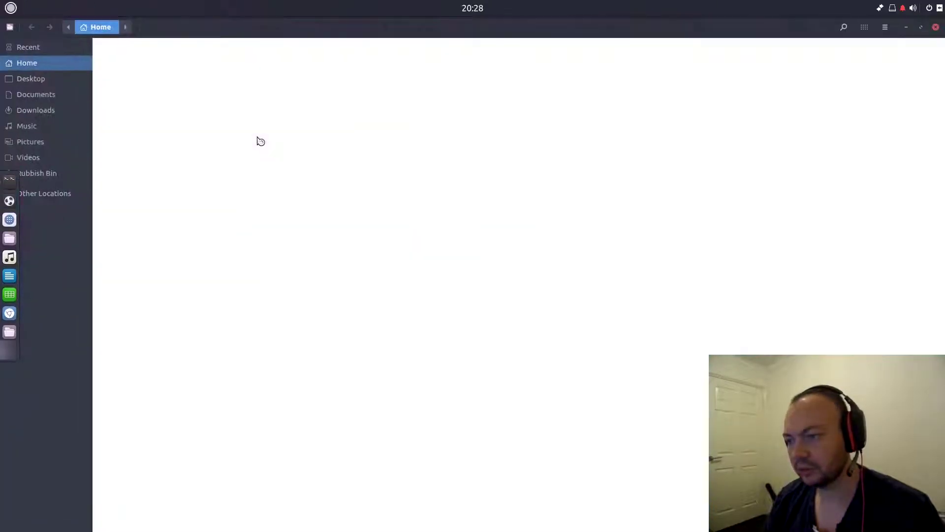
- Shrink and minimize the Files window, then return to the menu's Accessories list
drag(373, 25, 521, 173)
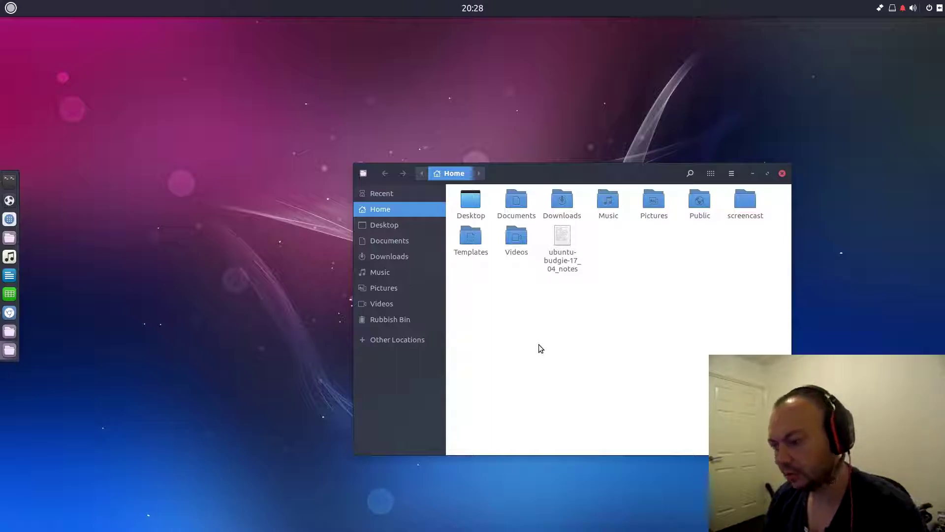
click(752, 173)
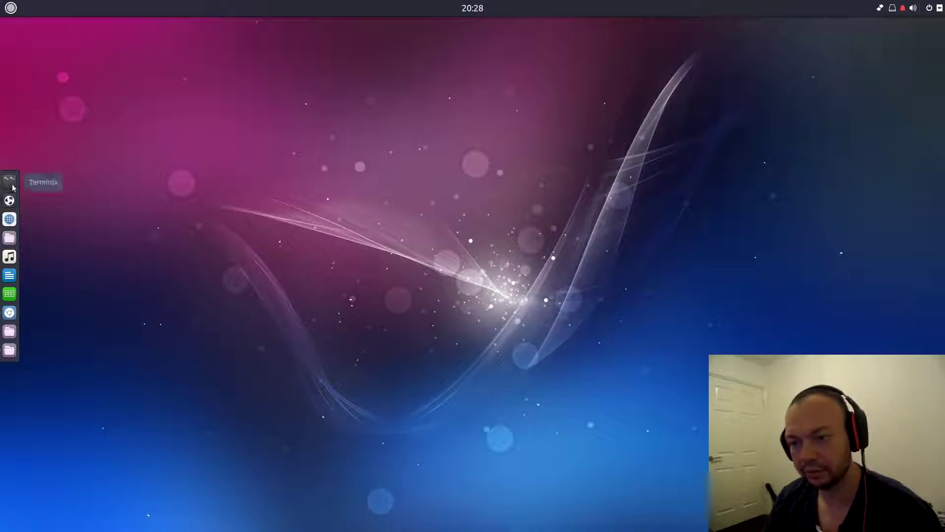
click(10, 8)
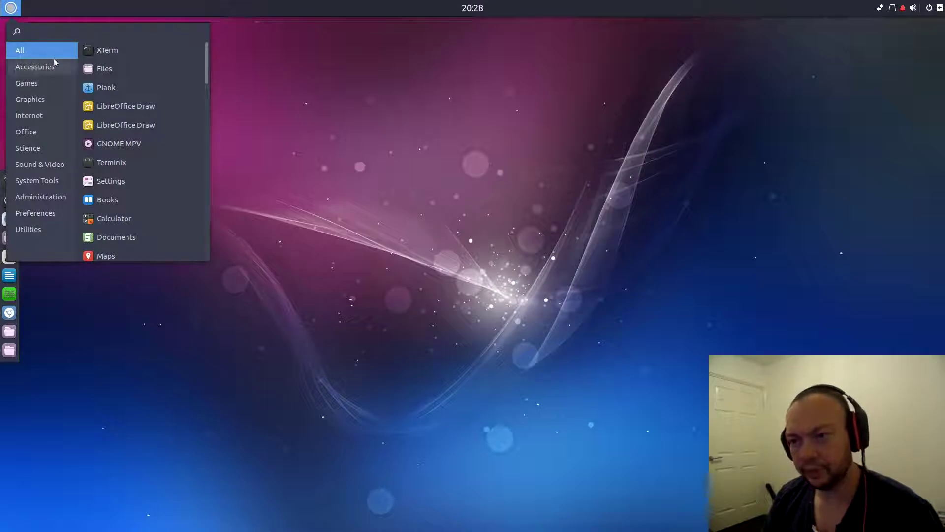
click(48, 66)
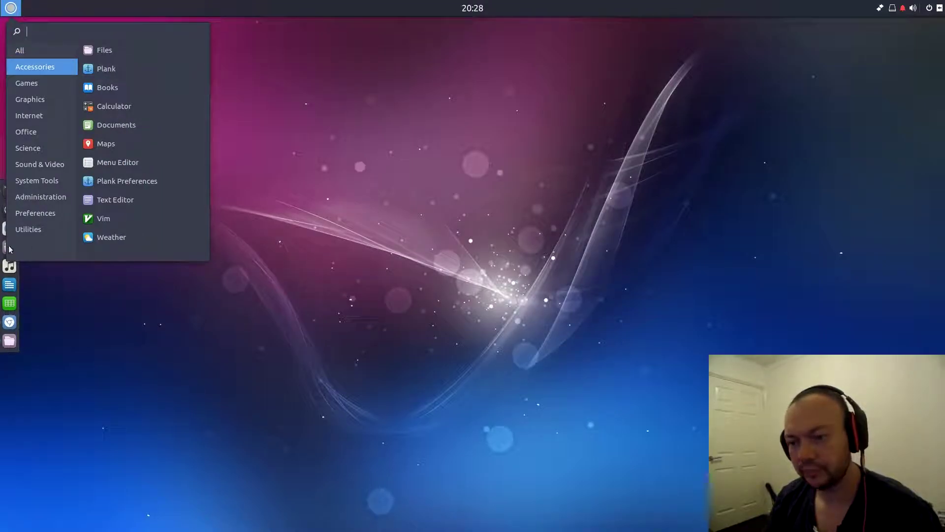
- Open GNOME Books, unmaximize and close it, then reopen the Accessories menu list
click(110, 90)
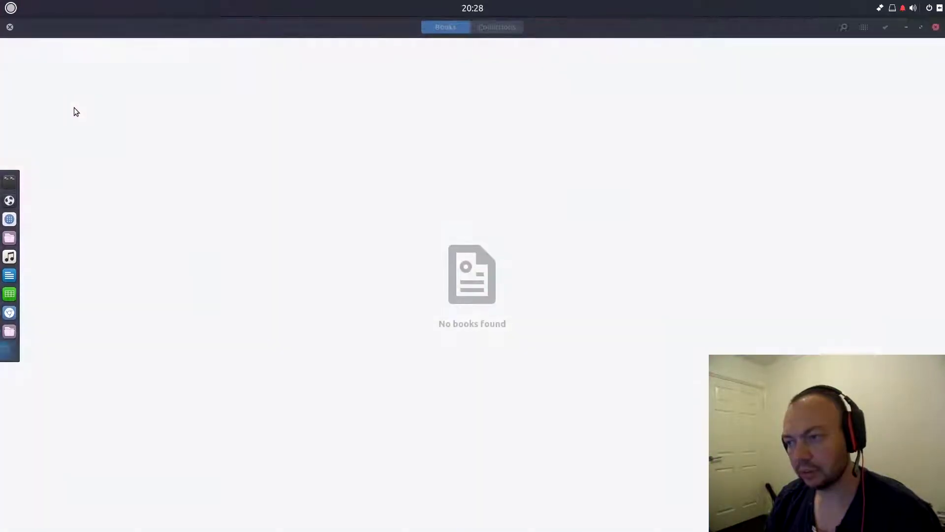
double_click(631, 25)
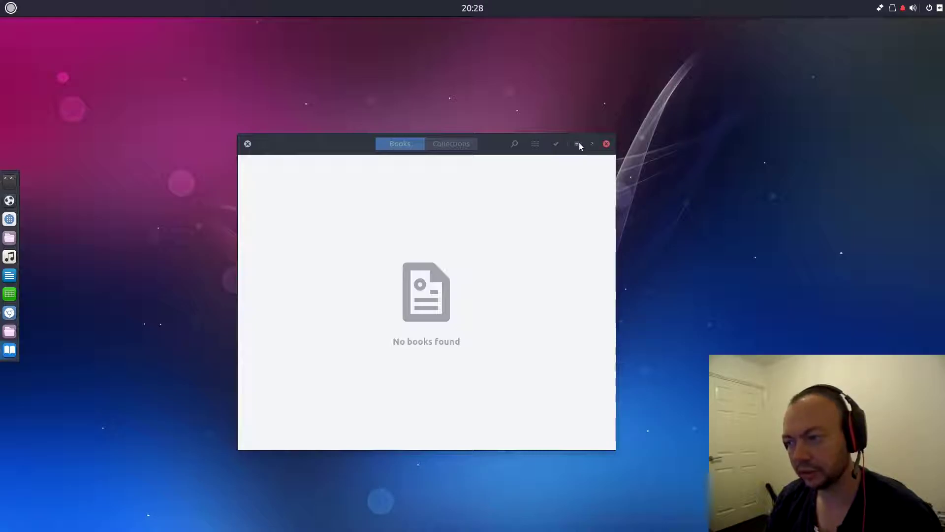
click(607, 143)
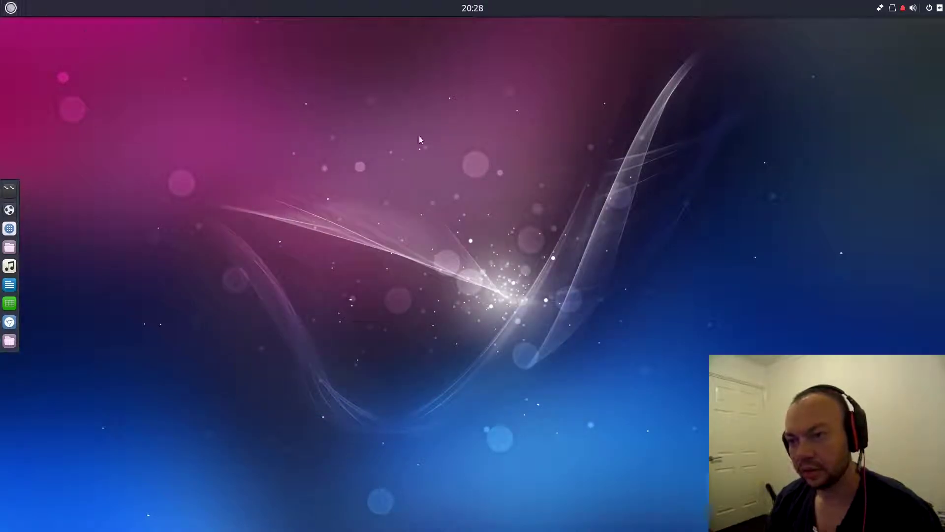
click(10, 8)
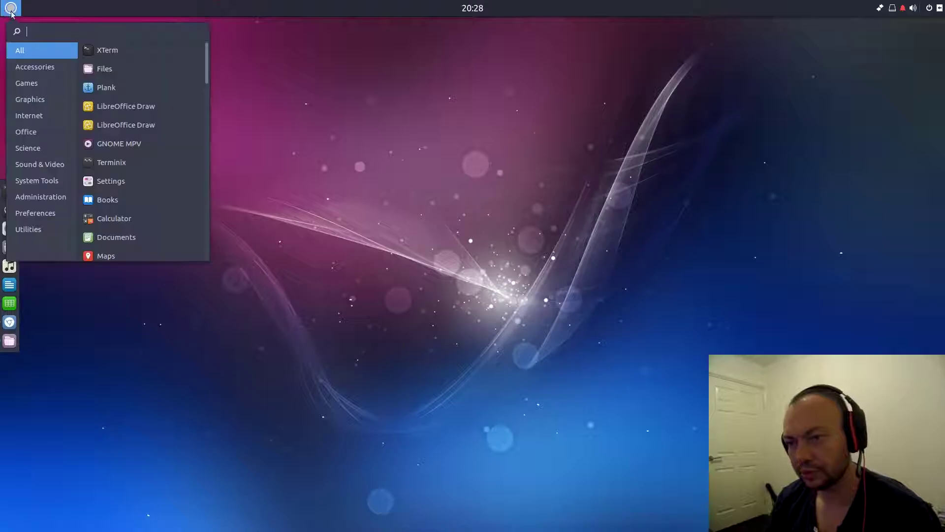
click(34, 71)
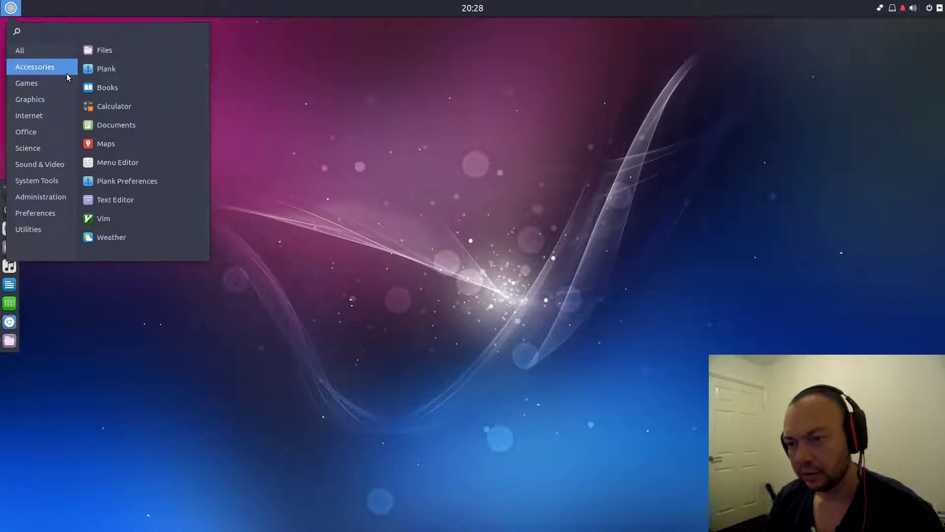
- Launch Documents and open the Getting Started with Documents guide full screen
click(120, 128)
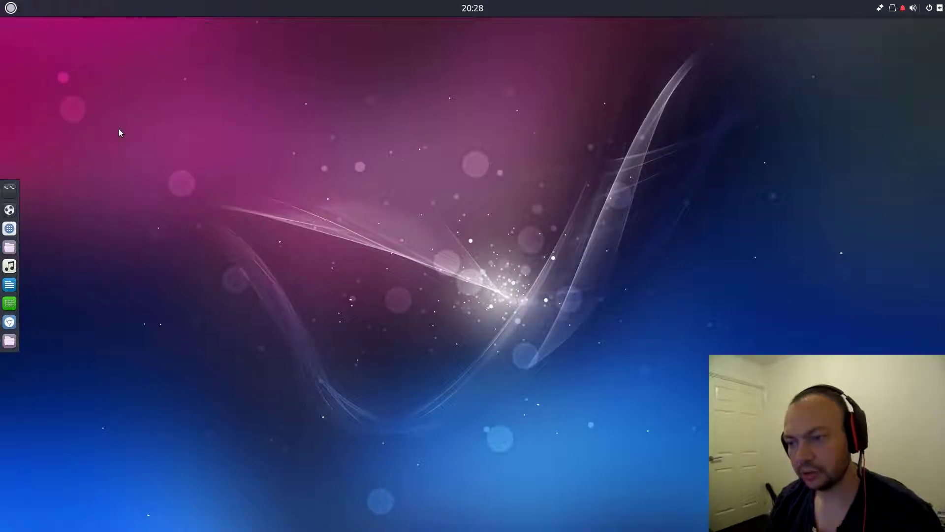
drag(619, 25, 412, 157)
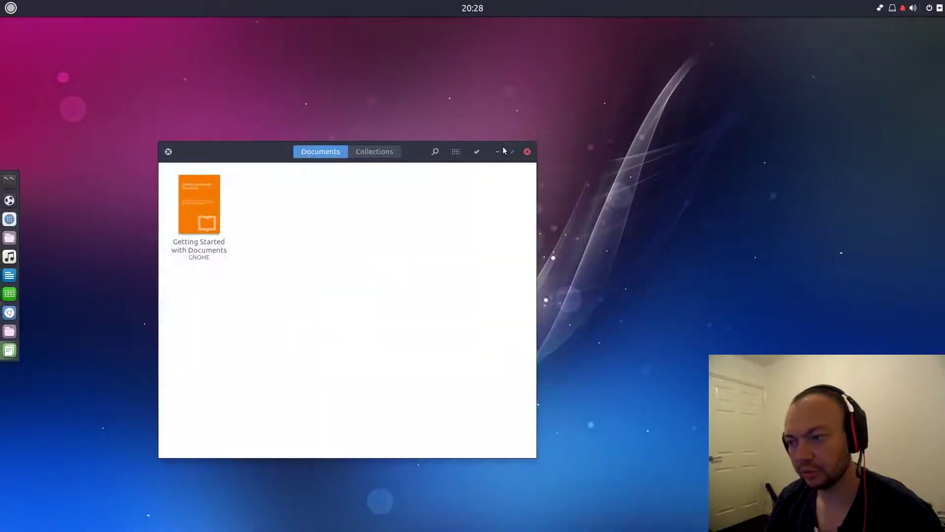
click(192, 204)
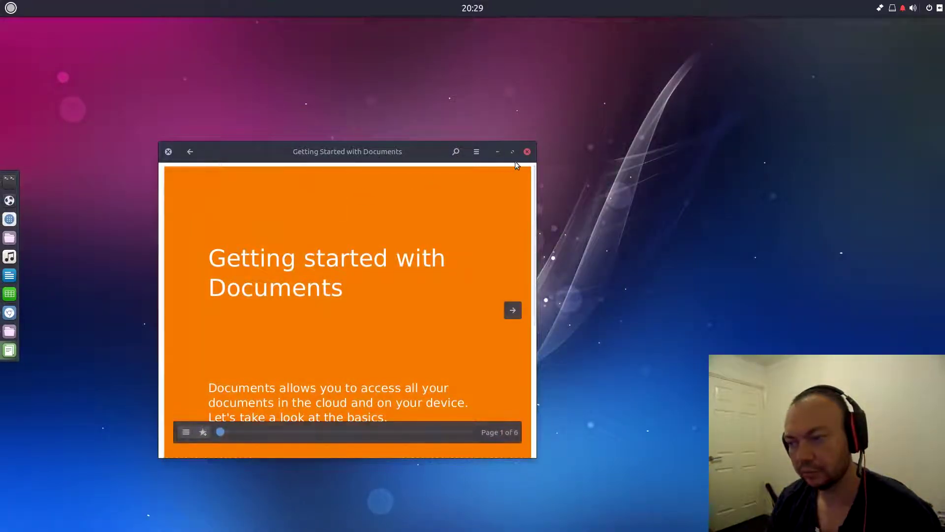
click(513, 152)
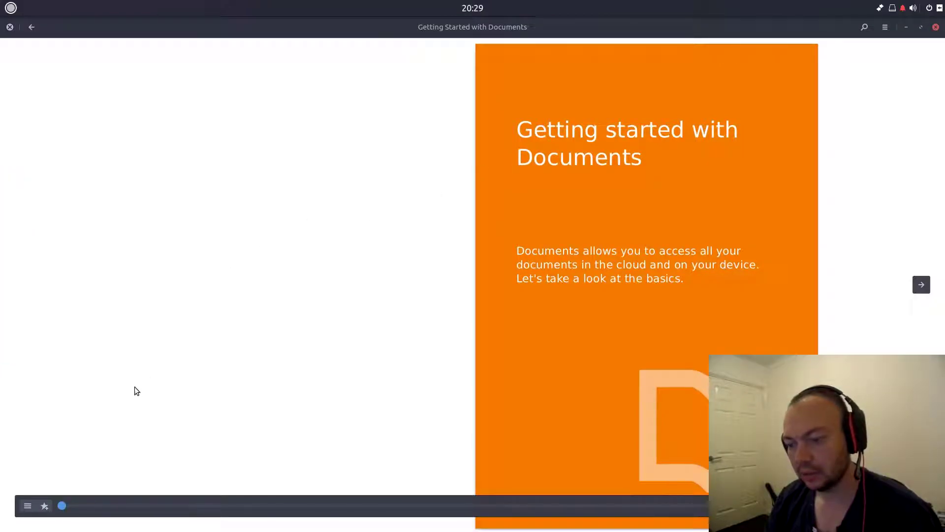
- Page through the guide to Learn more, return to its first page, and close Documents
drag(108, 501, 553, 505)
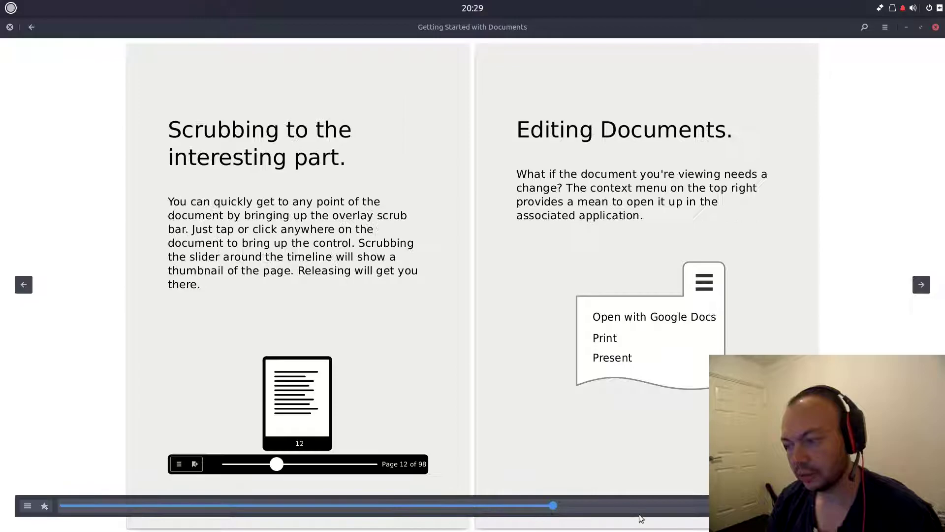
drag(695, 509, 723, 507)
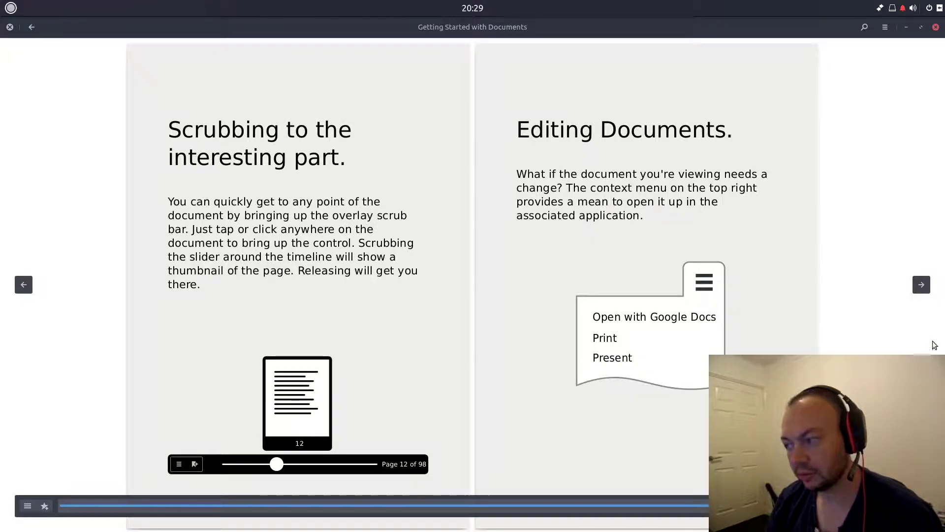
click(922, 286)
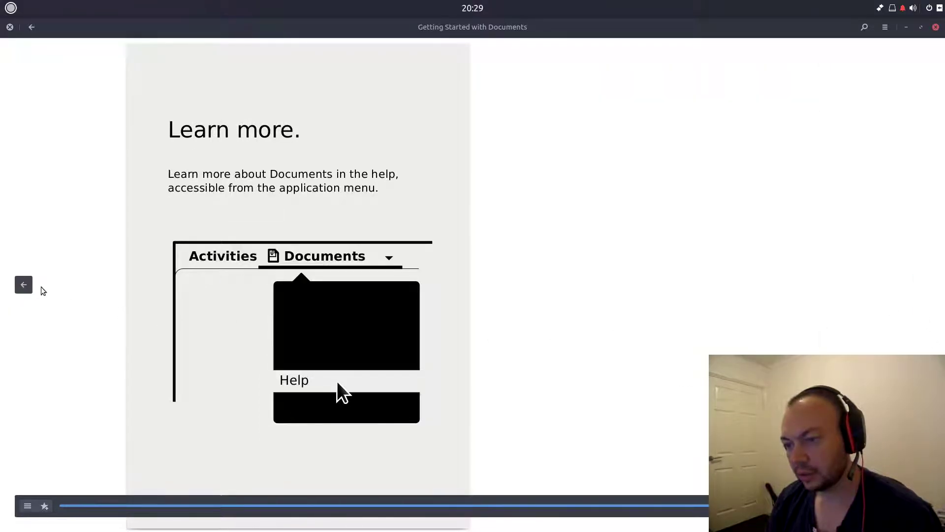
click(24, 284)
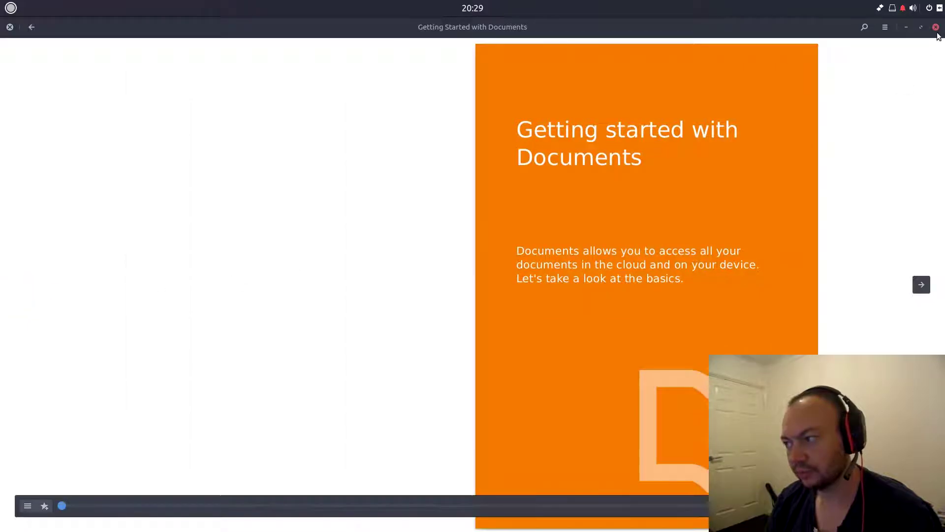
click(936, 27)
- Launch the Menu Editor (MenuLibre) from the Budgie menu's Accessories category
click(11, 8)
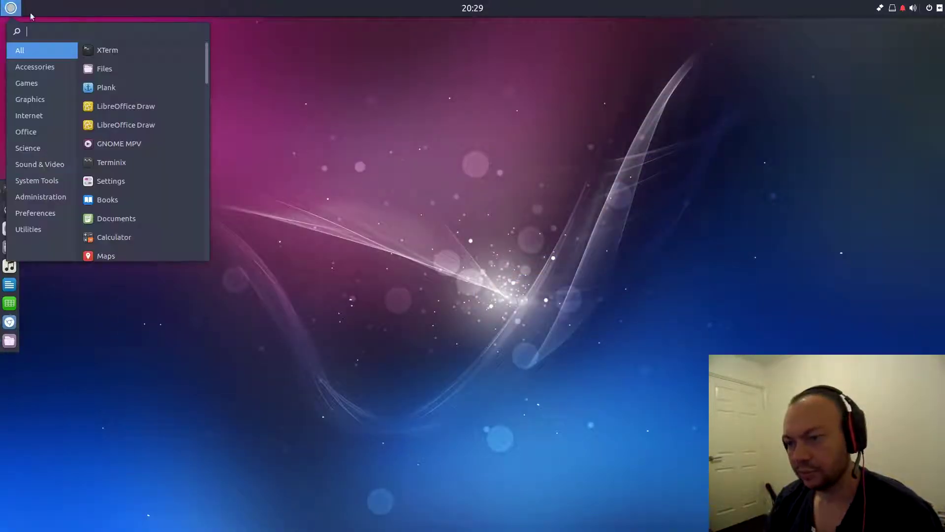
click(43, 68)
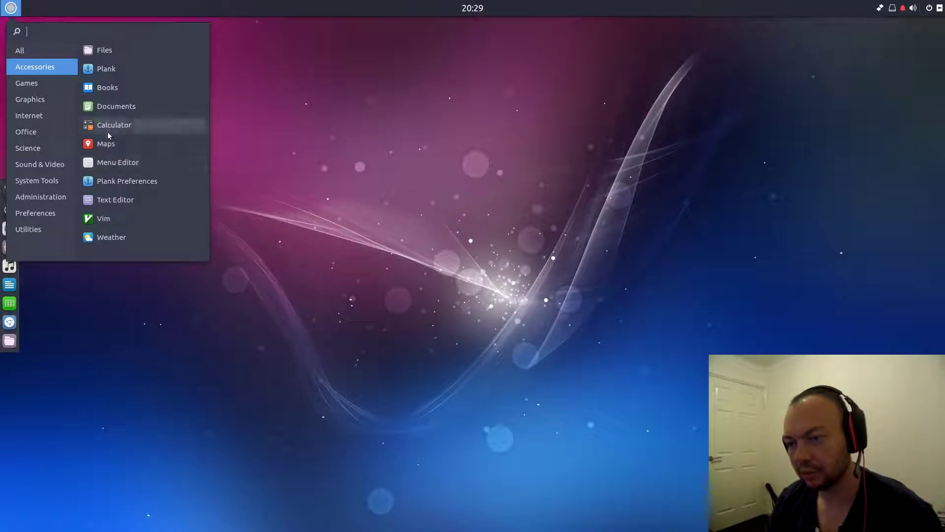
click(107, 166)
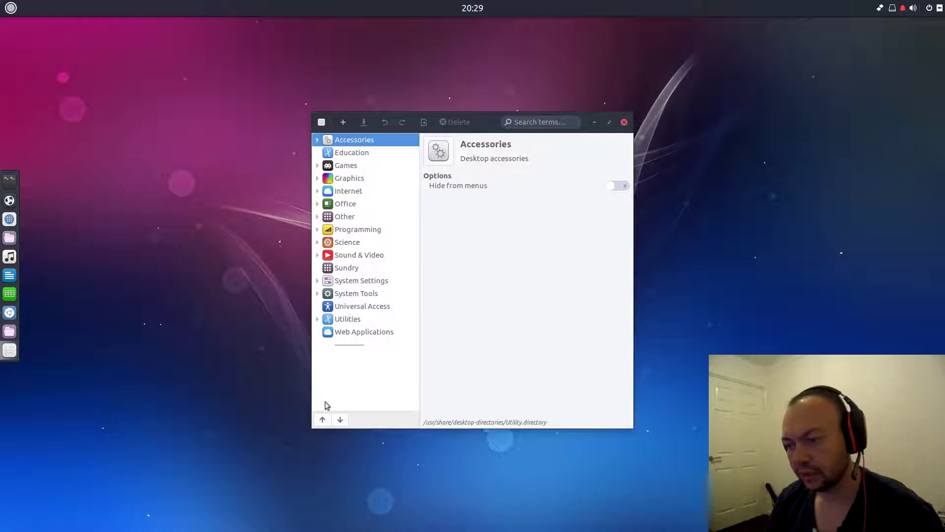
- View MenuLibre's Add Launcher/Directory/Separator options without adding anything, then close the editor
click(341, 124)
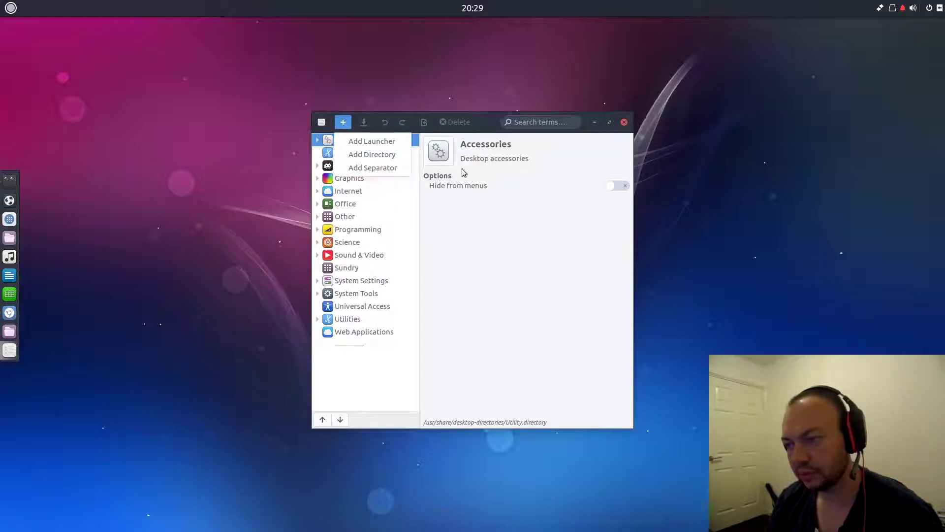
click(610, 233)
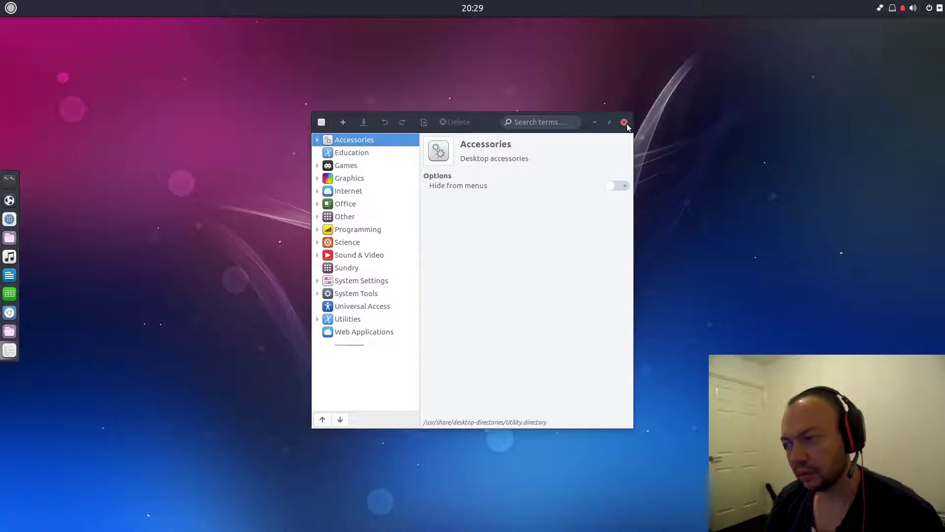
click(625, 122)
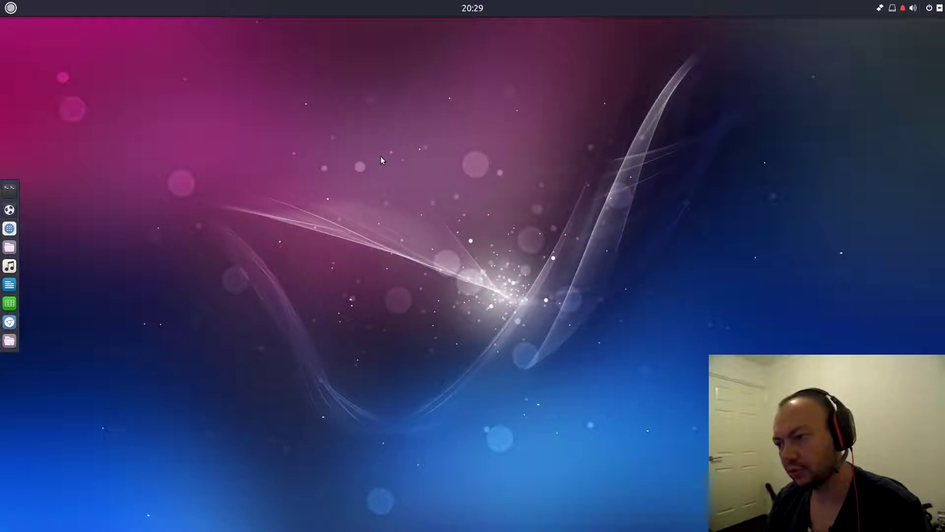
key(alt+F2)
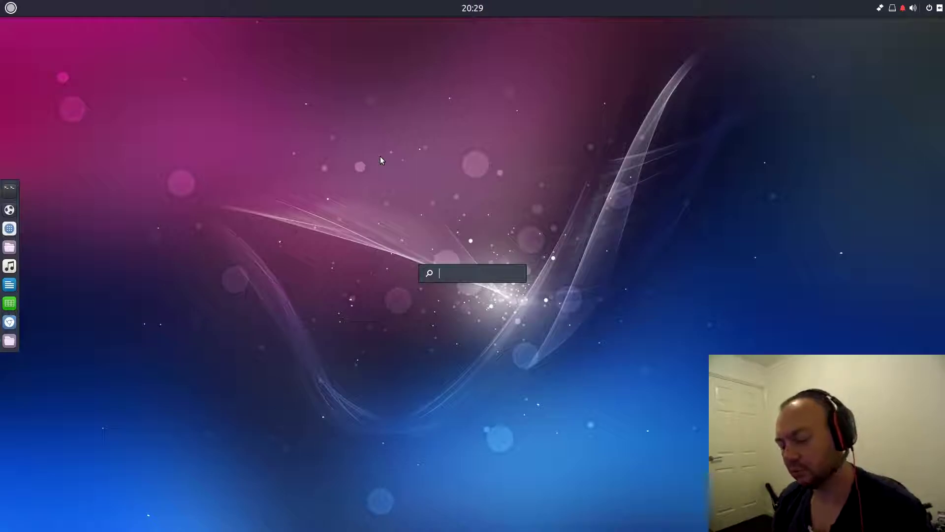
text(scrot)
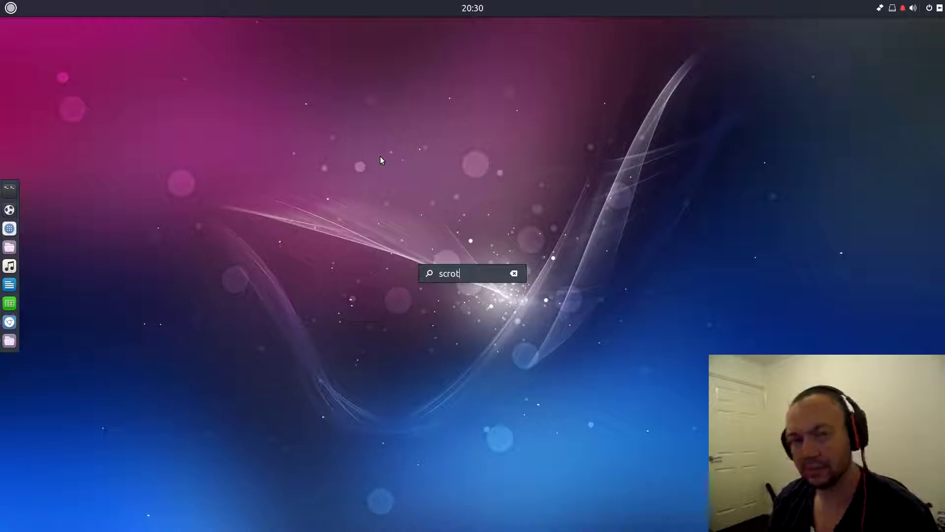
key(BackSpace)
key(BackSpace)
key(BackSpace)
key(BackSpace)
key(BackSpace)
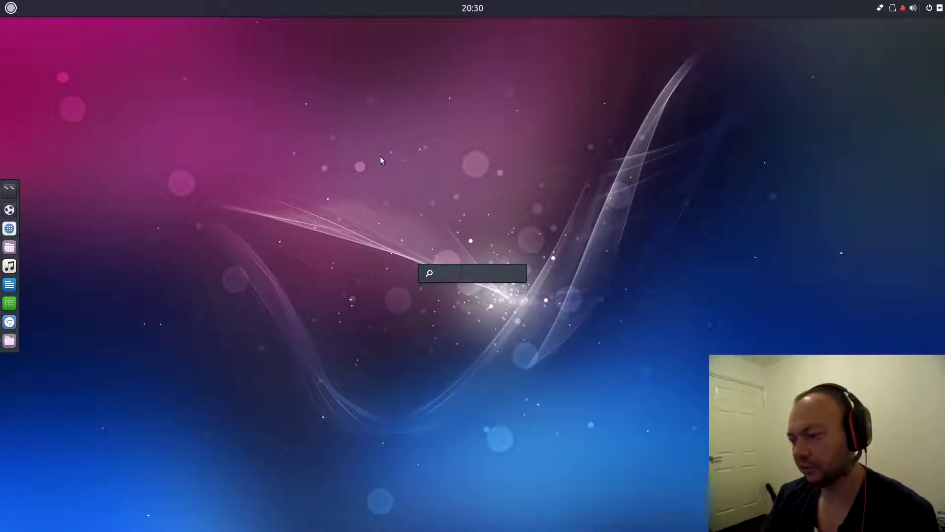
text(/usr)
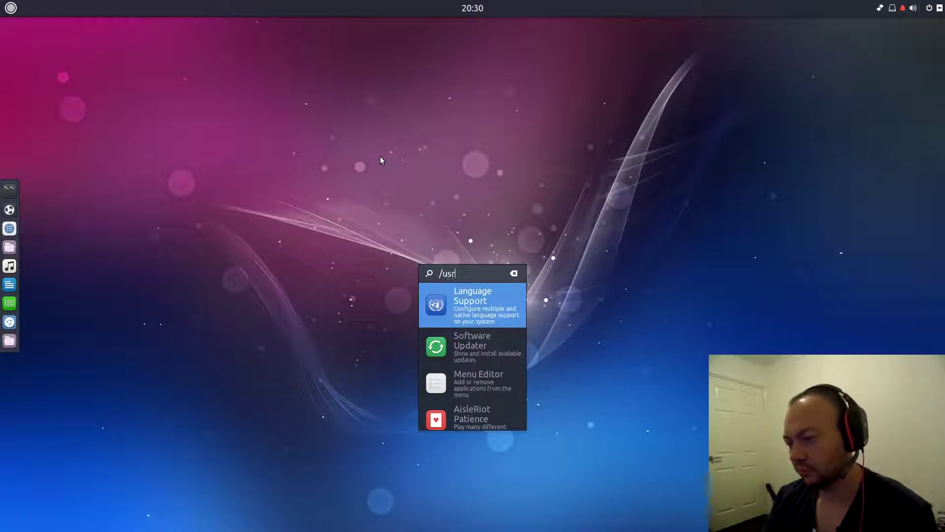
text(/bin/scrot)
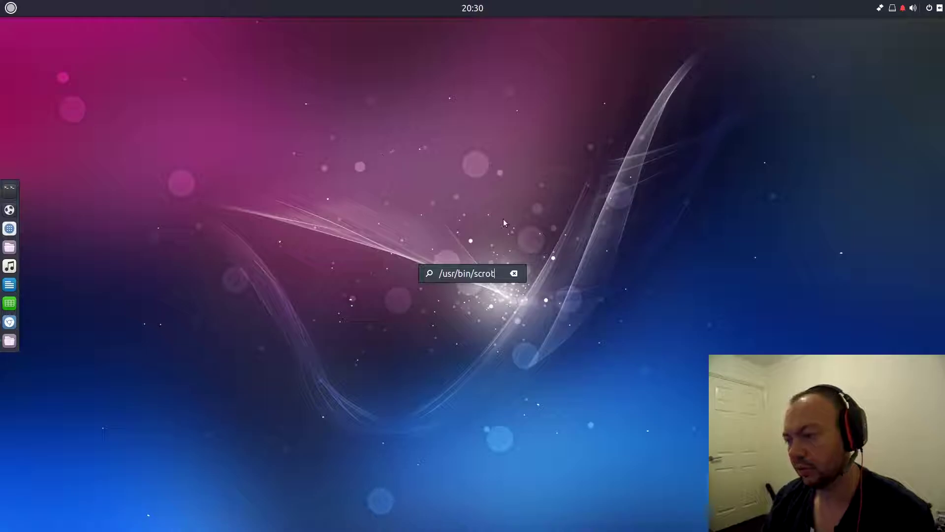
click(514, 274)
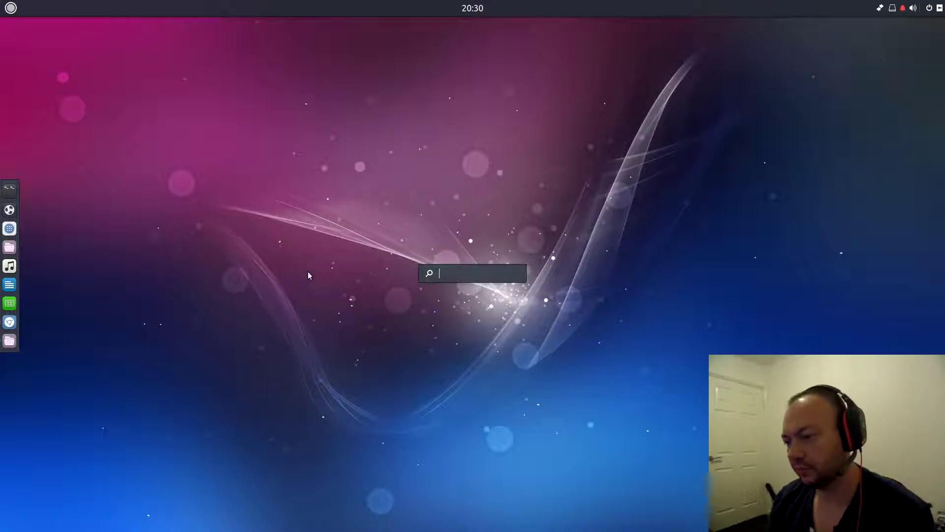
click(468, 255)
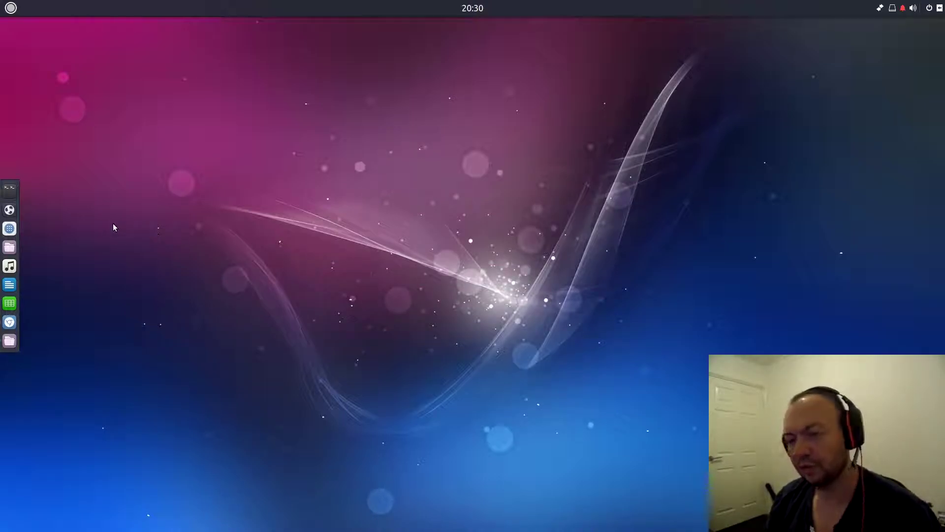
- Launch Maps from the Budgie menu's Accessories category
click(10, 5)
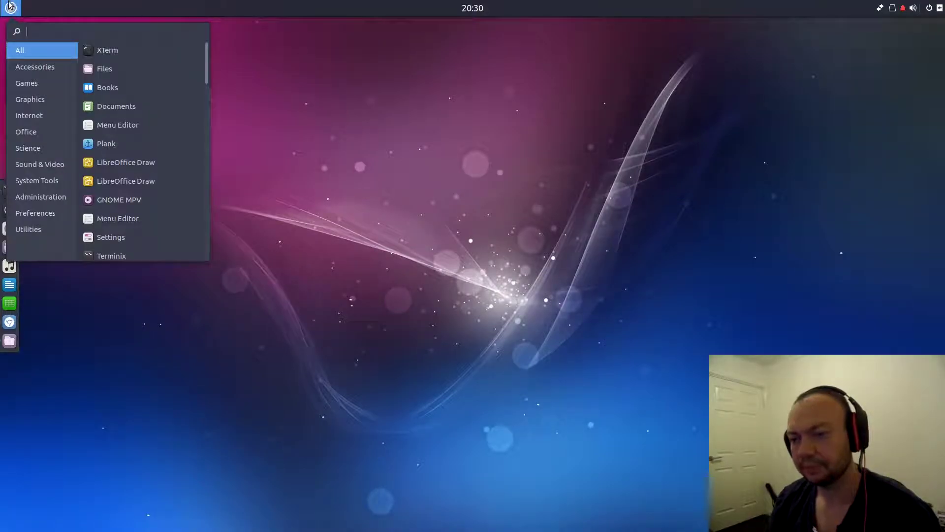
click(34, 67)
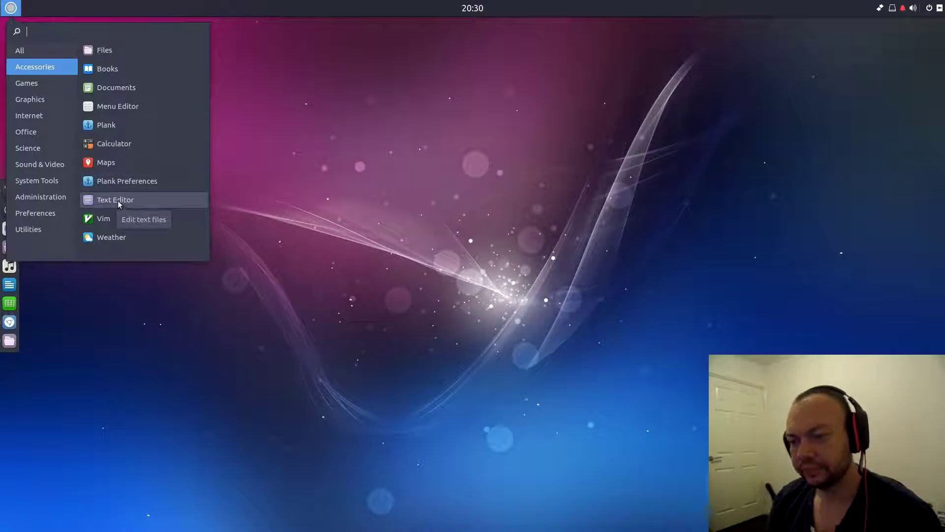
click(114, 163)
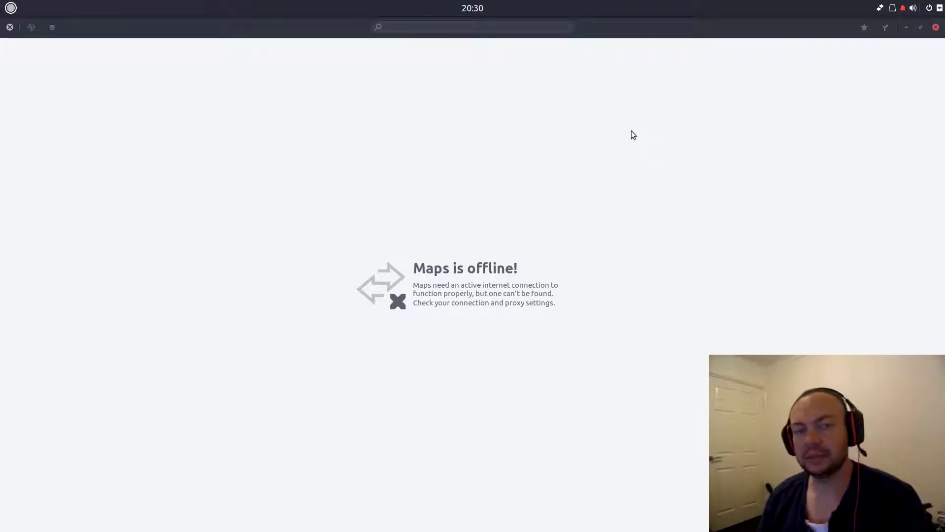
click(902, 9)
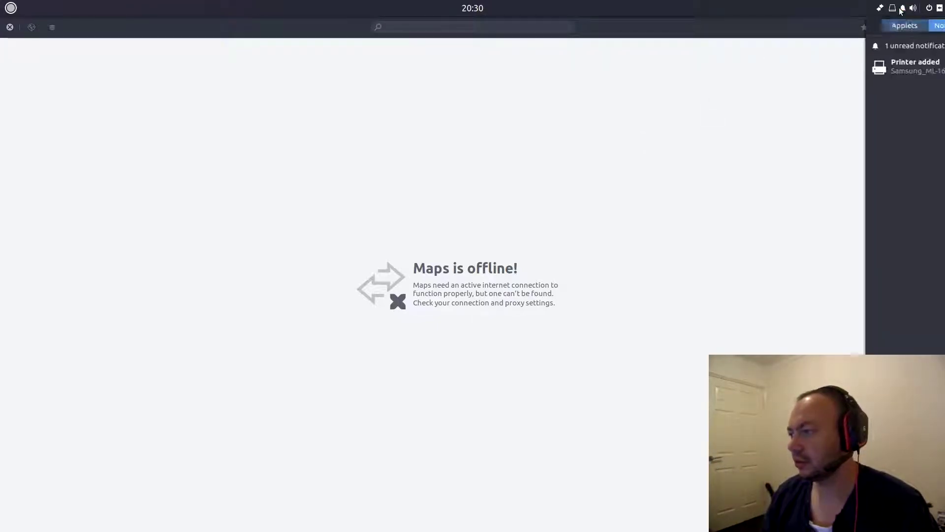
click(902, 8)
click(880, 8)
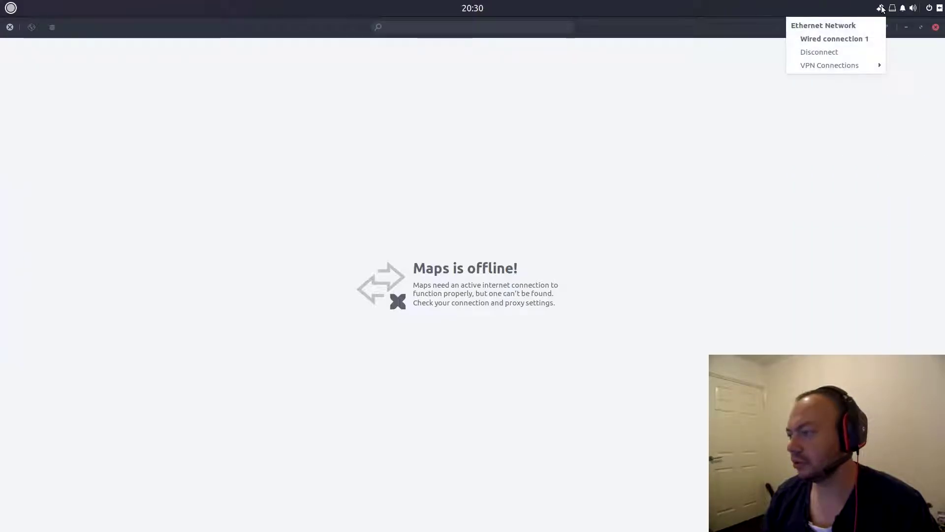
click(441, 192)
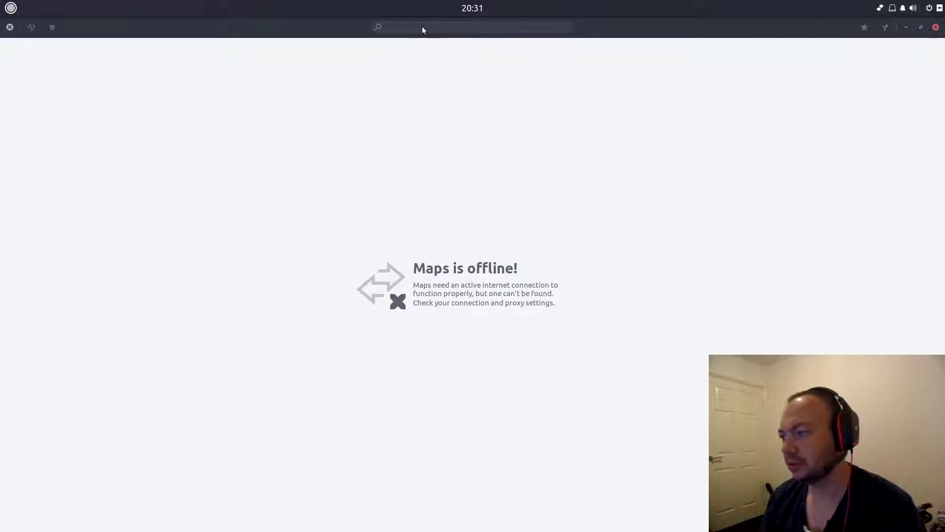
- Quit Maps from its menu, relaunch it from Accessories, close it, and reopen the applications menu
click(9, 27)
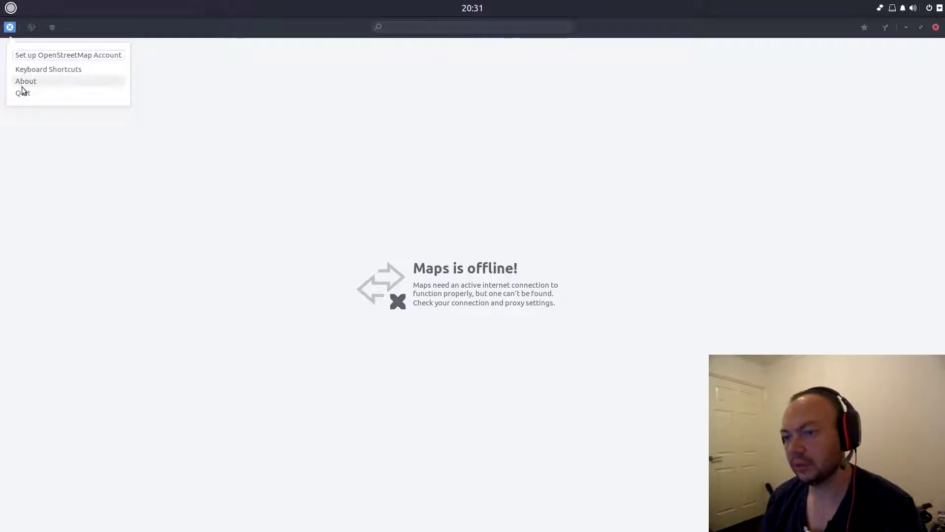
click(22, 95)
click(10, 8)
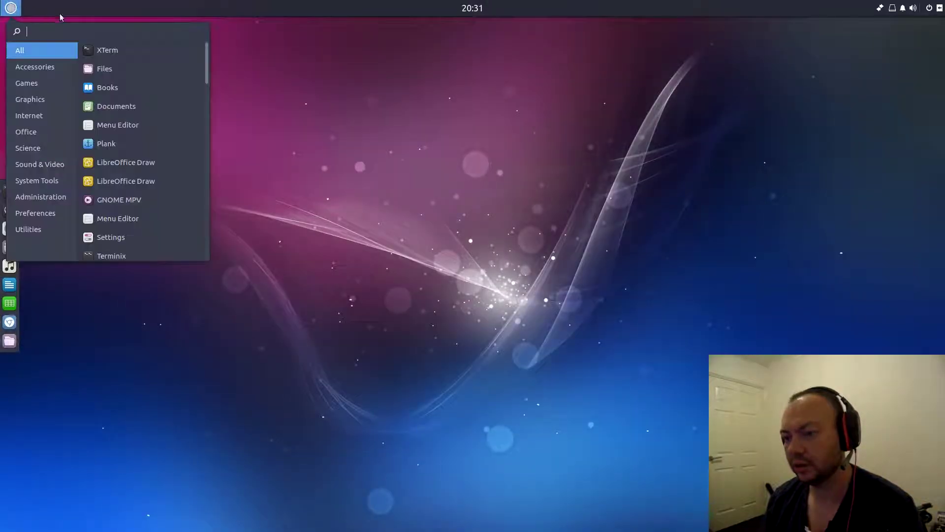
click(36, 66)
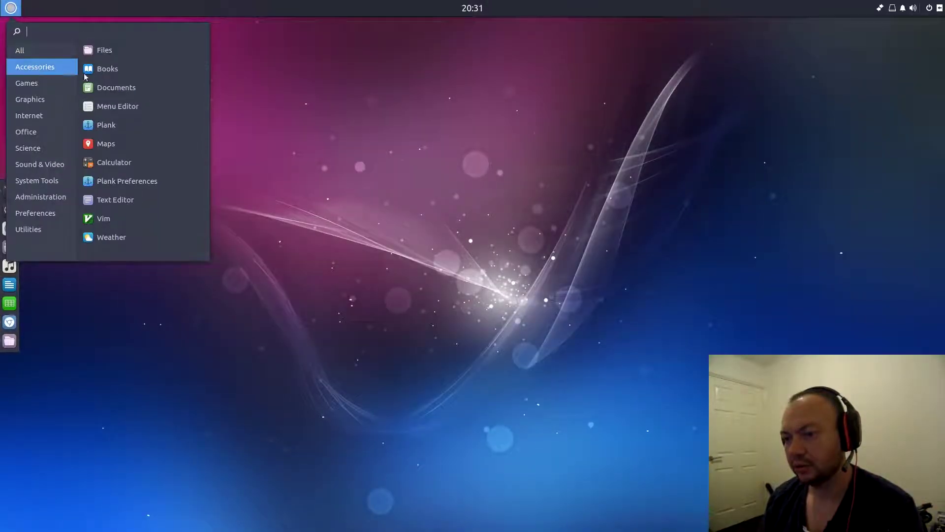
click(113, 142)
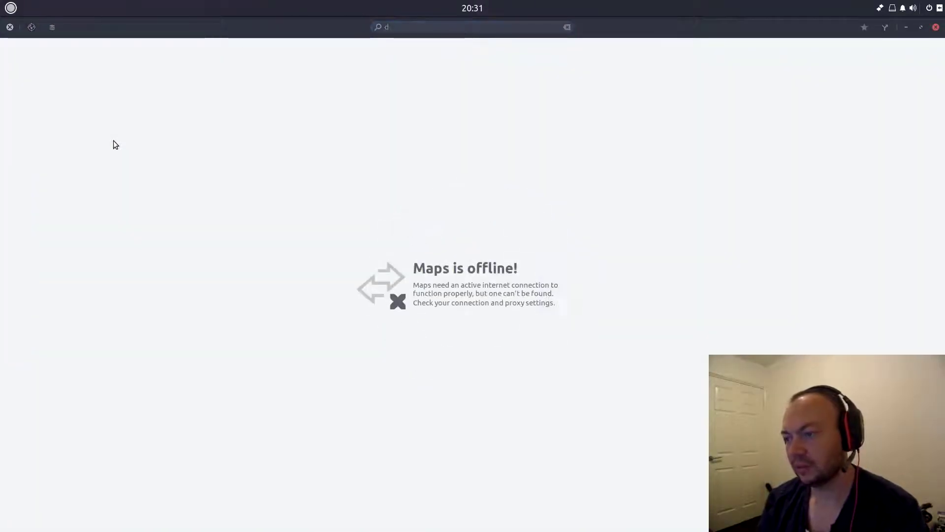
click(936, 27)
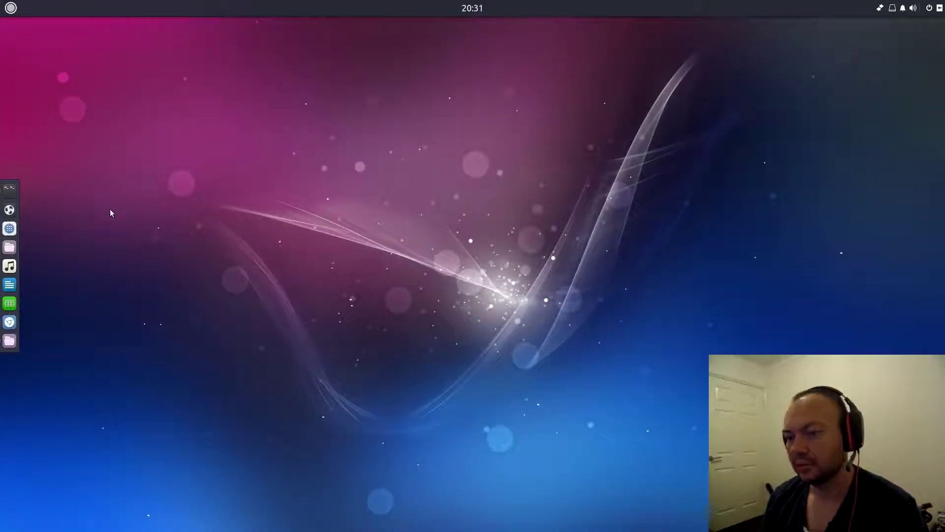
click(11, 8)
click(37, 69)
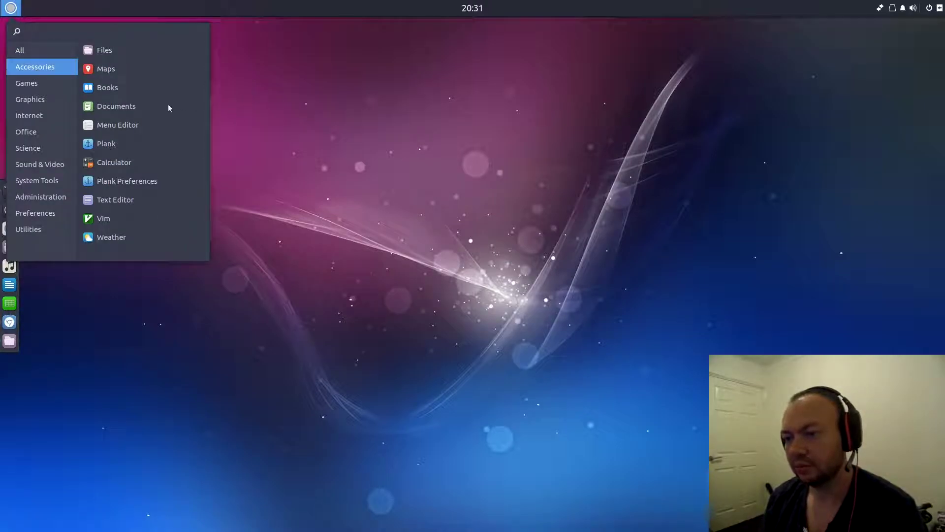
click(138, 198)
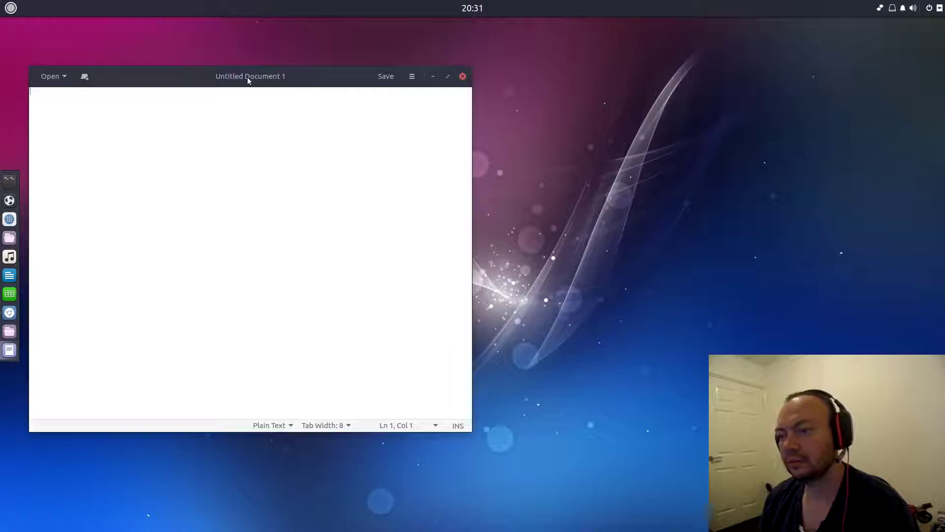
drag(247, 77, 516, 77)
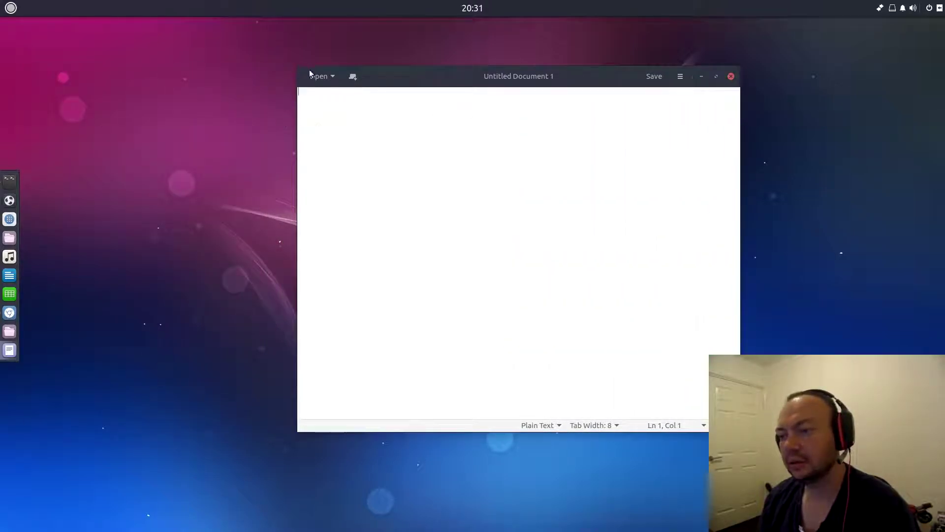
click(326, 74)
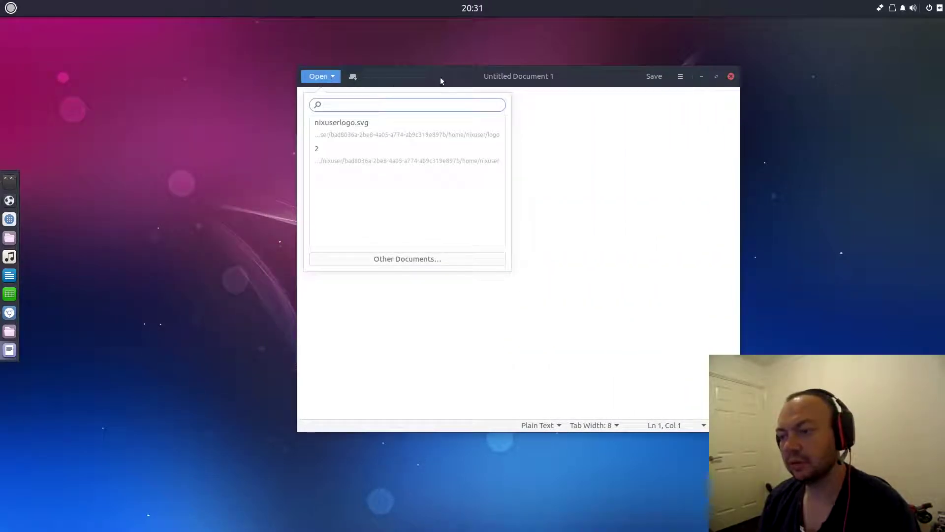
click(486, 84)
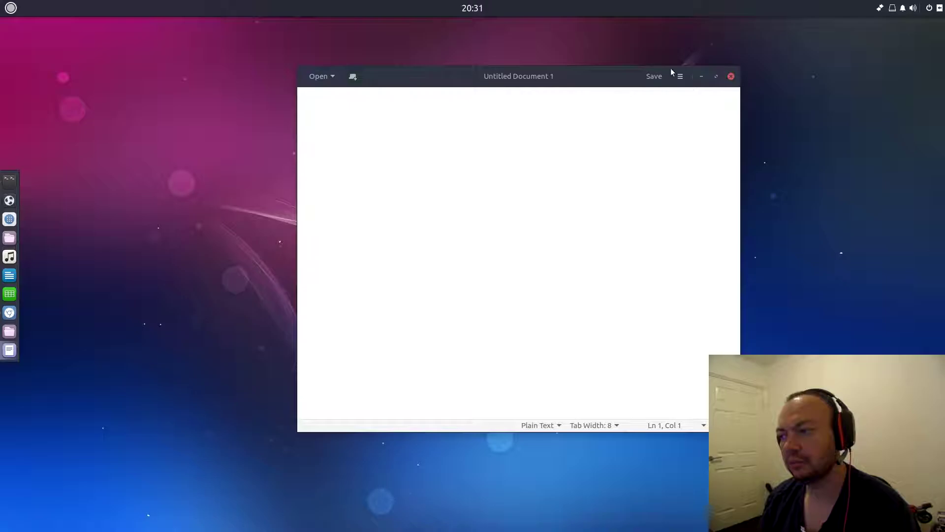
click(731, 78)
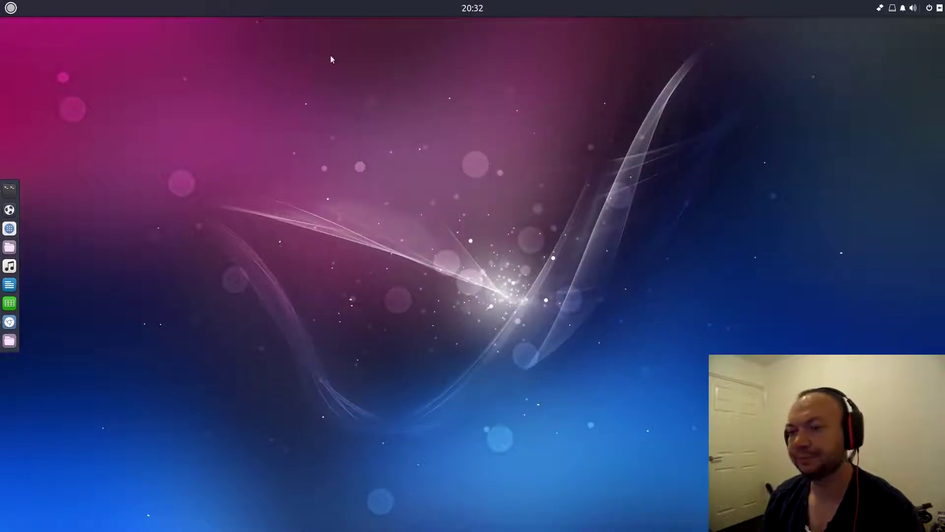
click(10, 8)
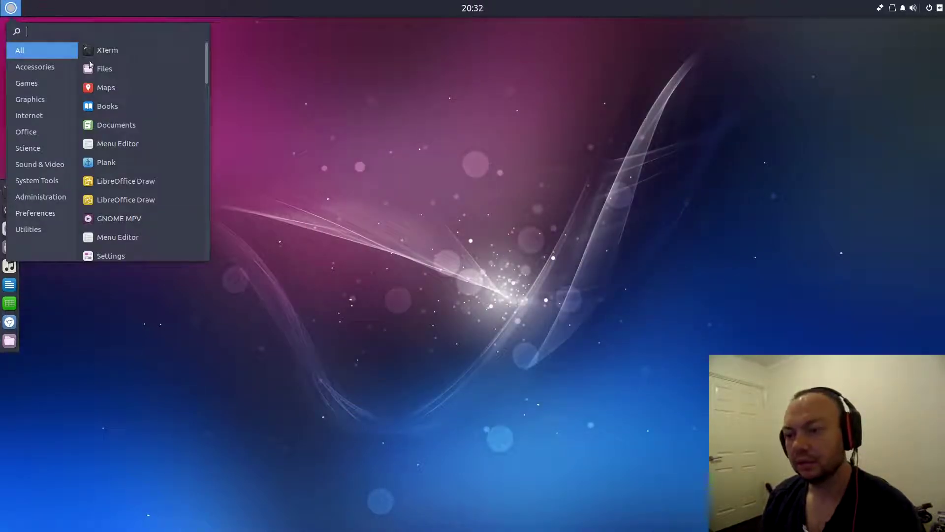
click(51, 69)
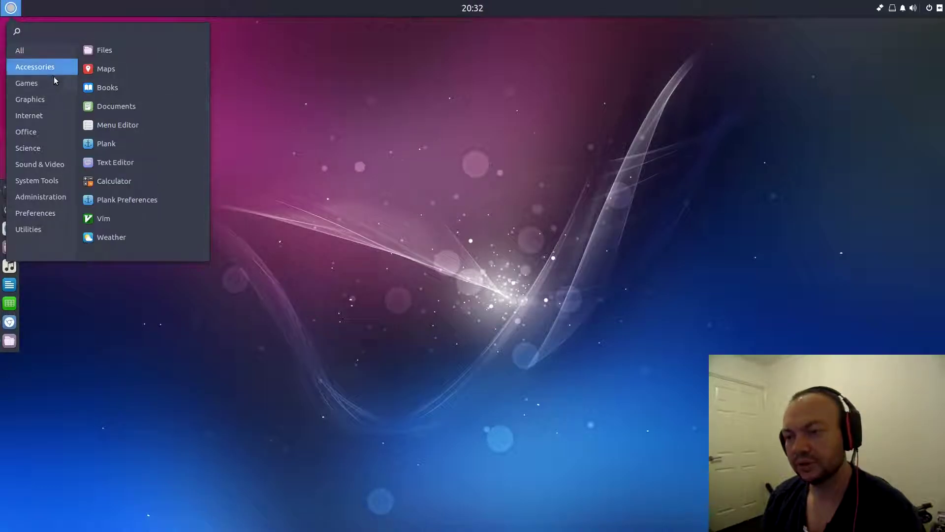
click(105, 219)
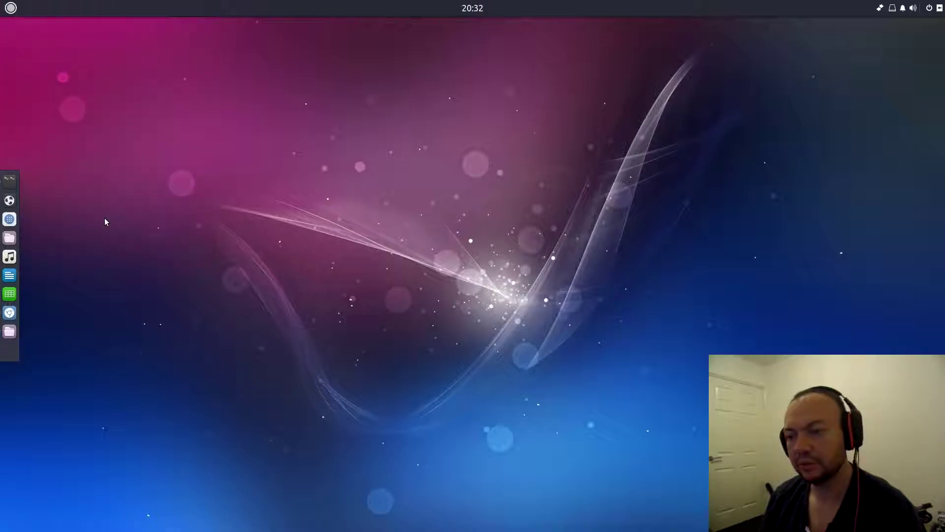
drag(226, 30, 337, 141)
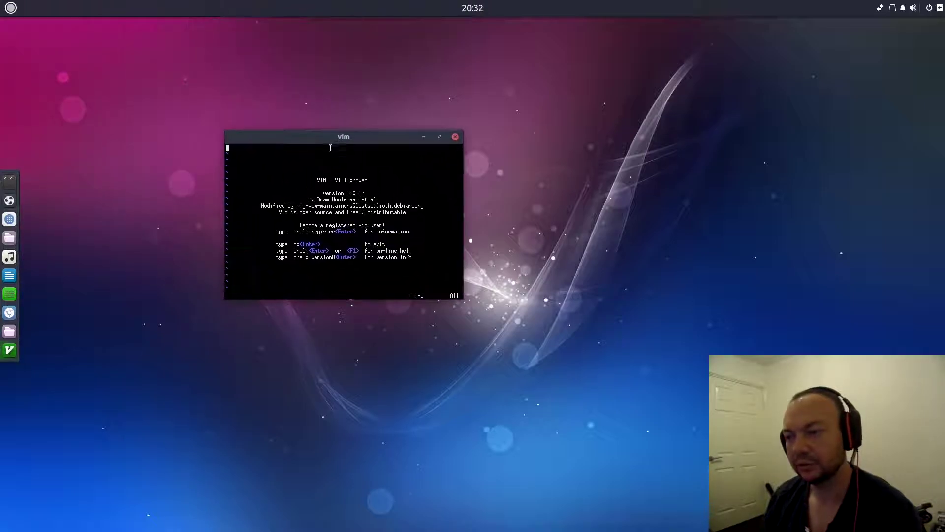
- Close Vim and launch Weather from the Accessories category
click(453, 136)
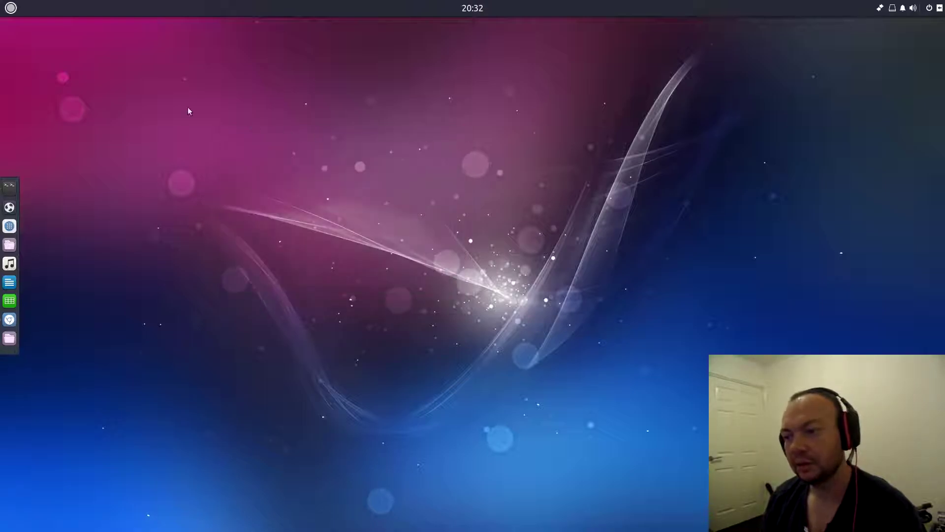
click(1, 3)
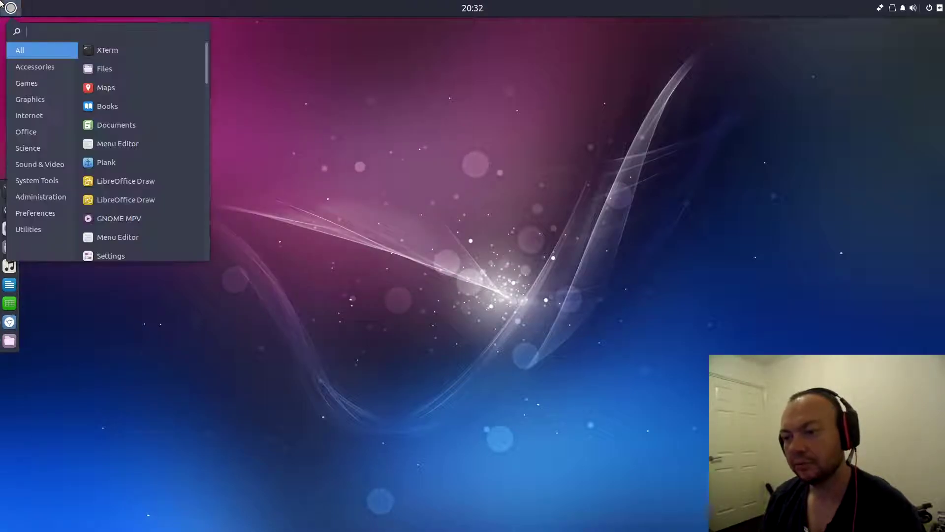
click(37, 70)
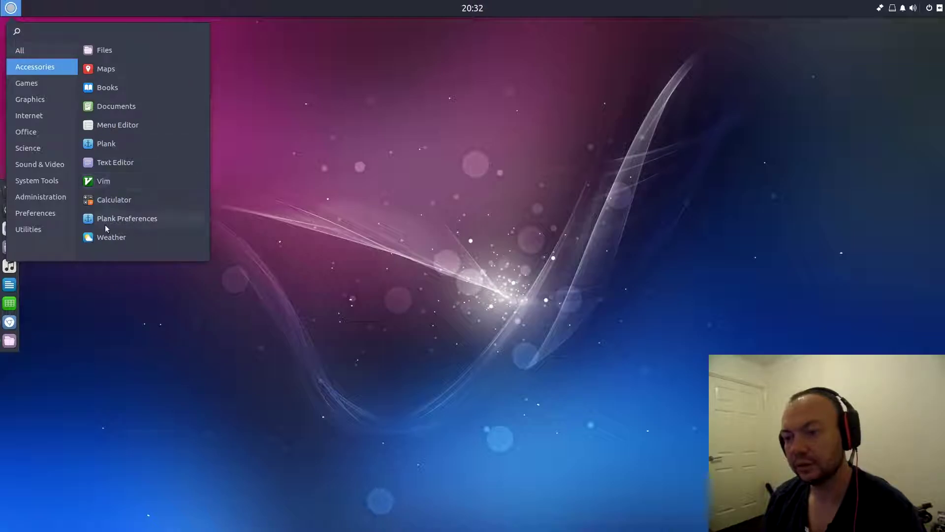
click(105, 238)
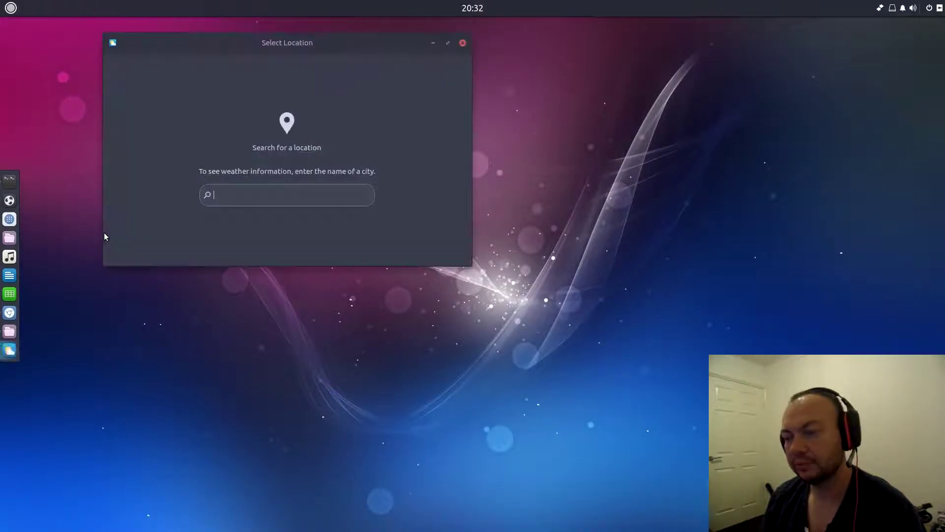
- Set Weather's location to Perth, Western Australia, close it, and reopen the applications menu
text(perth)
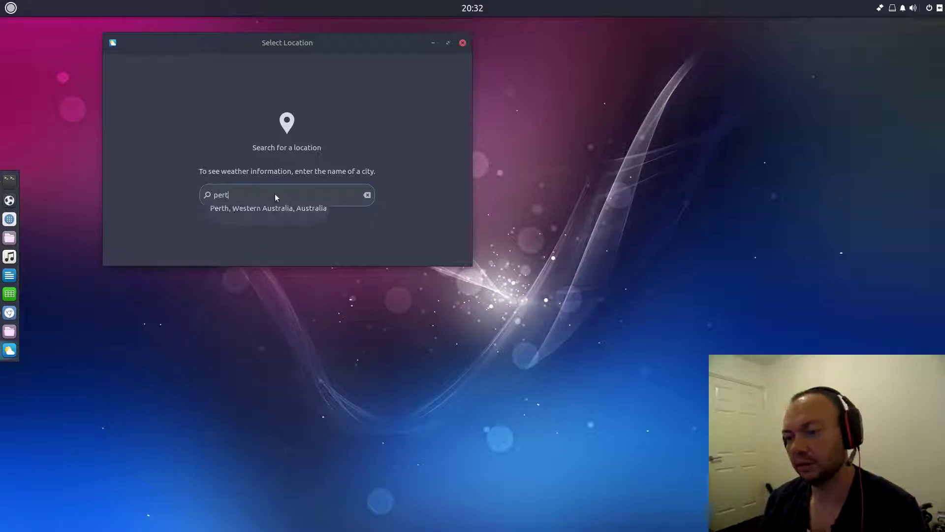
key(BackSpace)
key(BackSpace)
text(th)
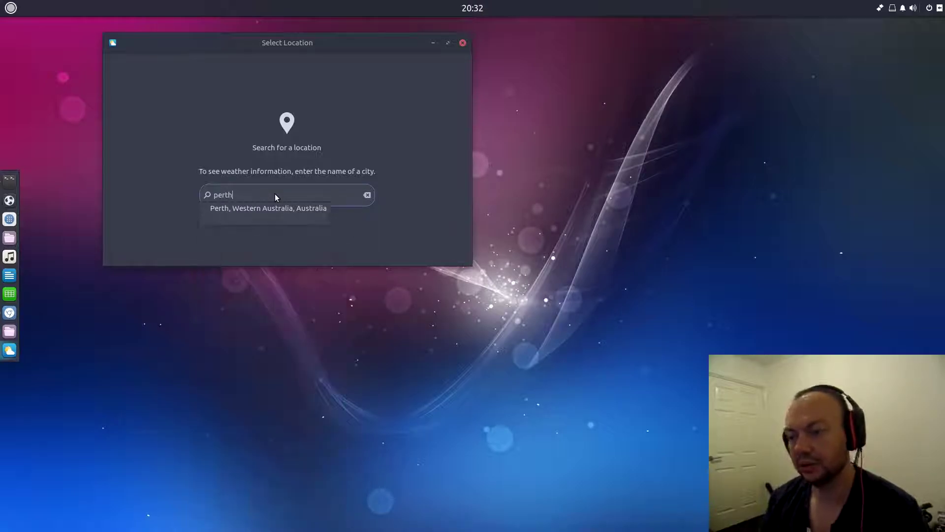
click(271, 209)
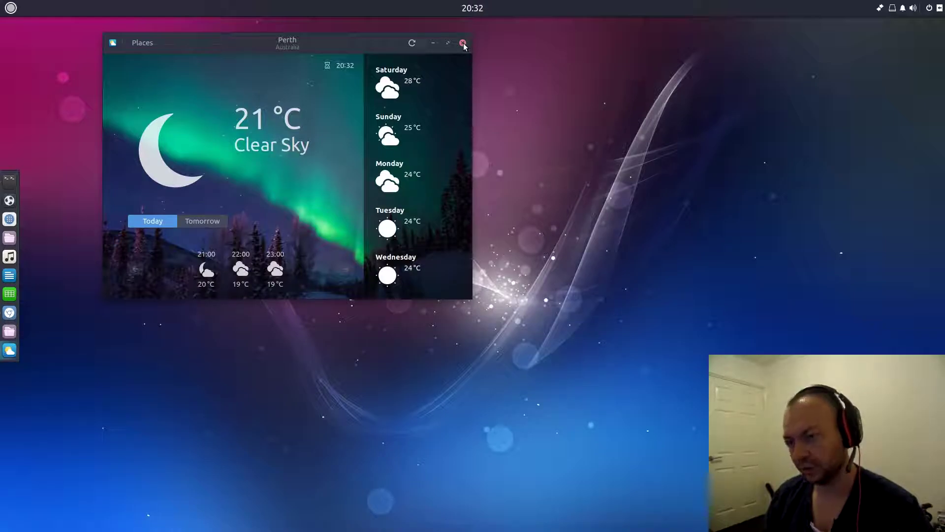
click(463, 42)
click(11, 8)
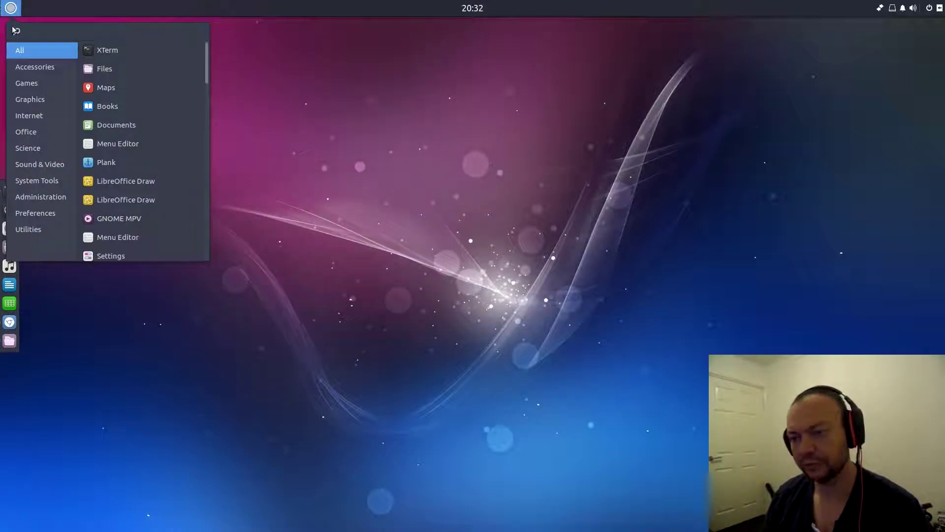
- Browse the Accessories, Games and Graphics categories in the Budgie menu, then launch Photos
click(47, 68)
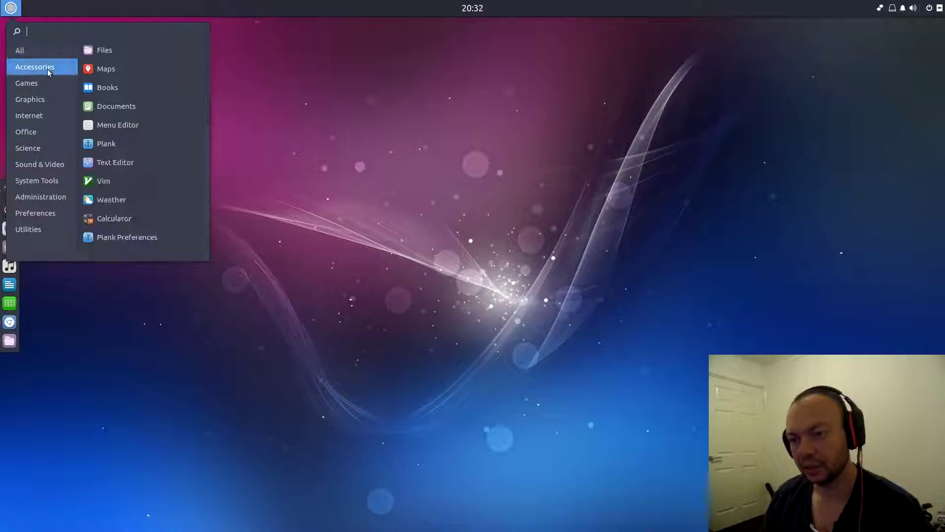
click(31, 88)
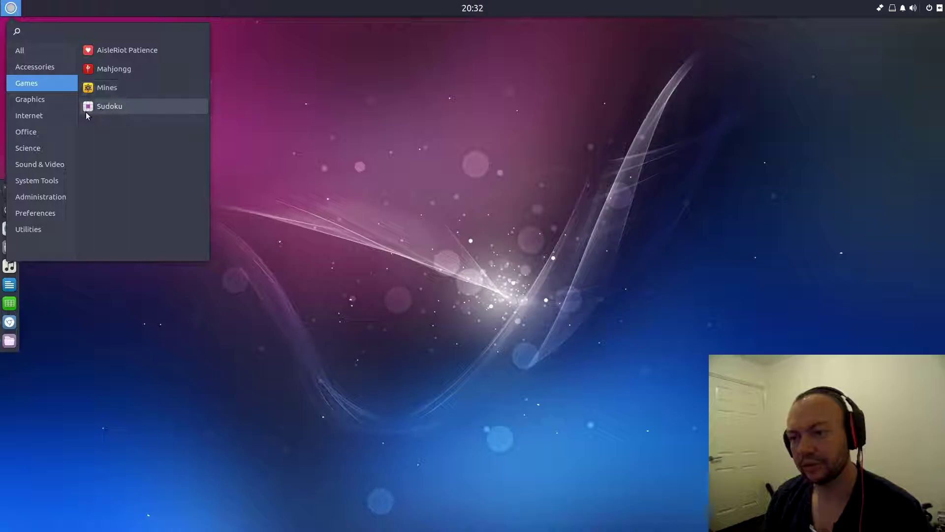
click(41, 98)
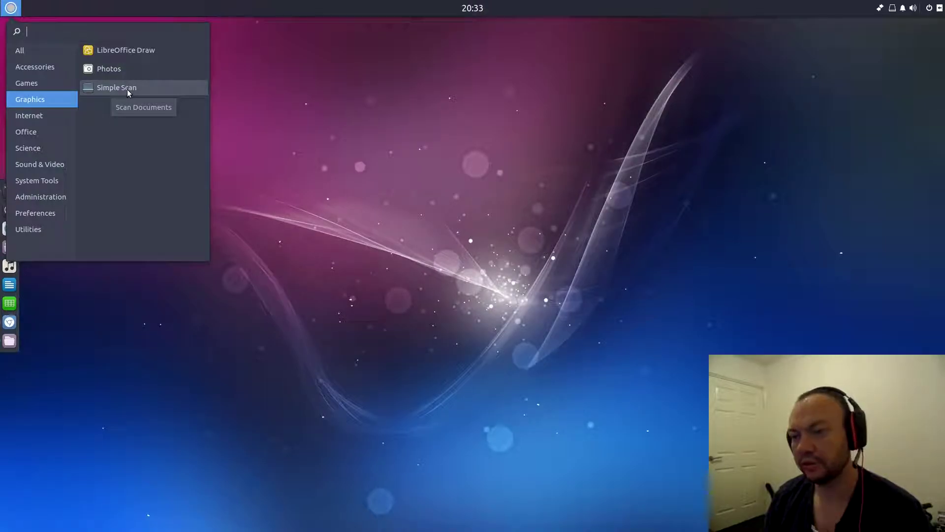
click(101, 69)
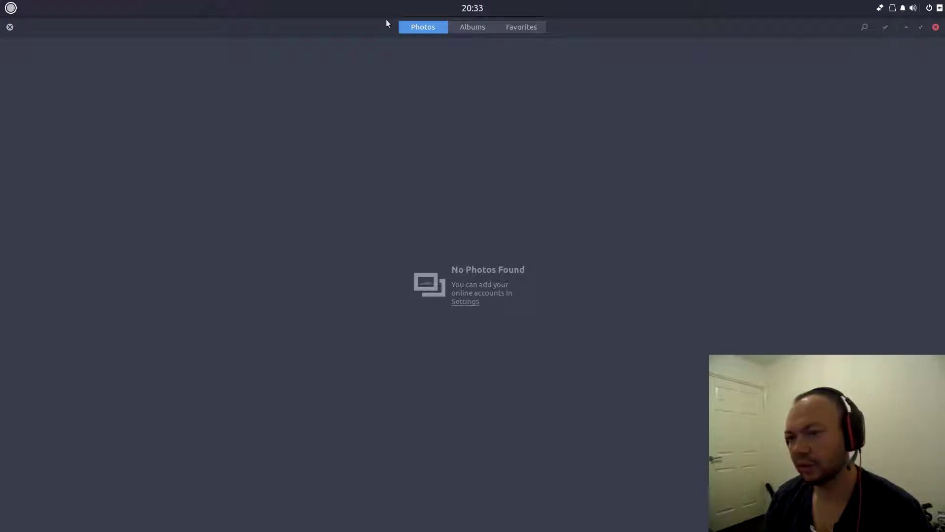
- Check the window options, then view the empty Albums and Favorites views in GNOME Photos
right_click(113, 30)
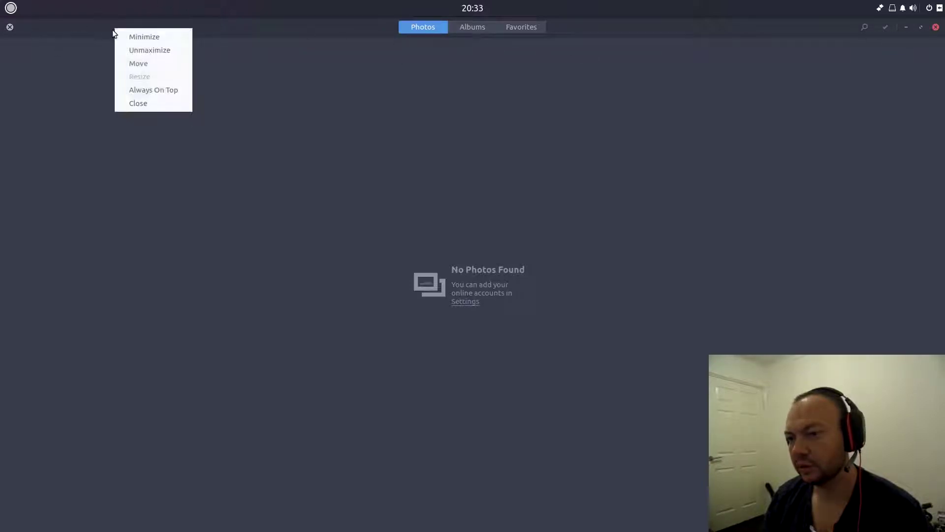
click(467, 50)
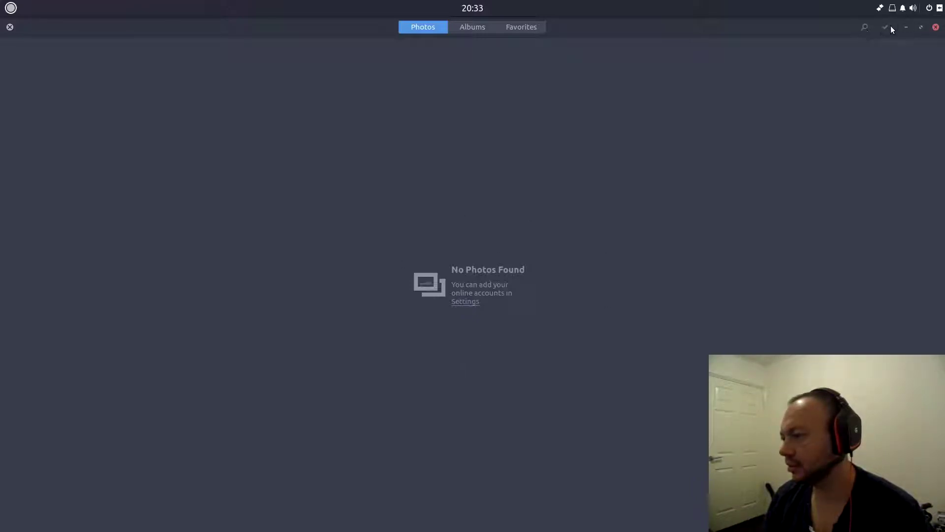
click(496, 28)
click(518, 31)
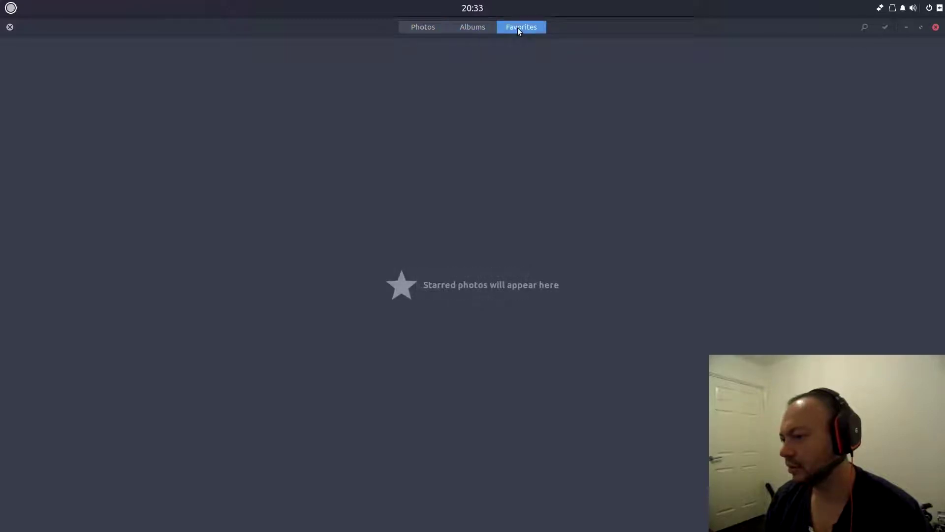
- Return to the Photos view, close GNOME Photos and bring up the Budgie menu
click(402, 27)
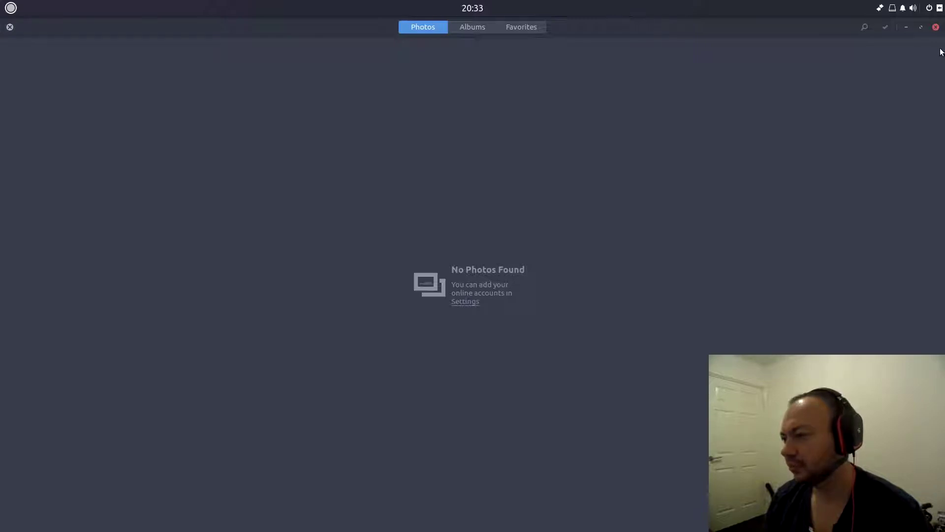
click(937, 29)
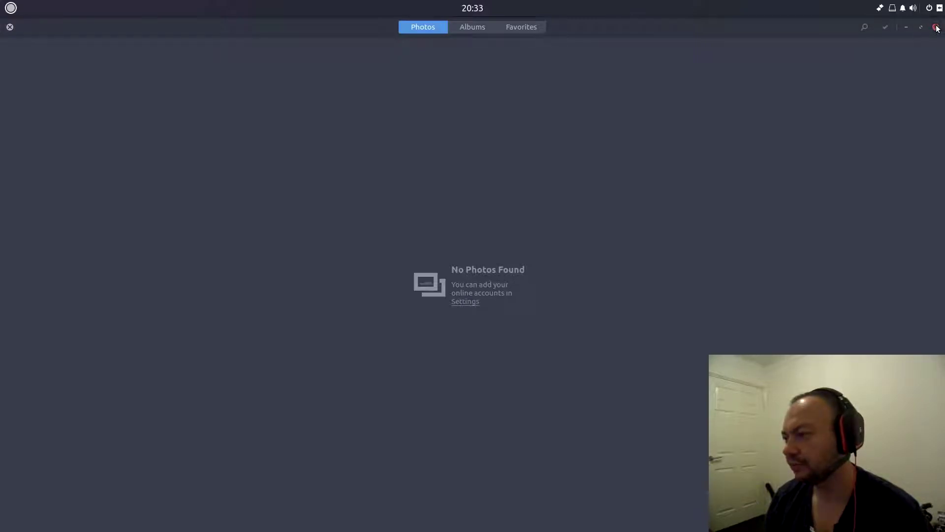
click(11, 8)
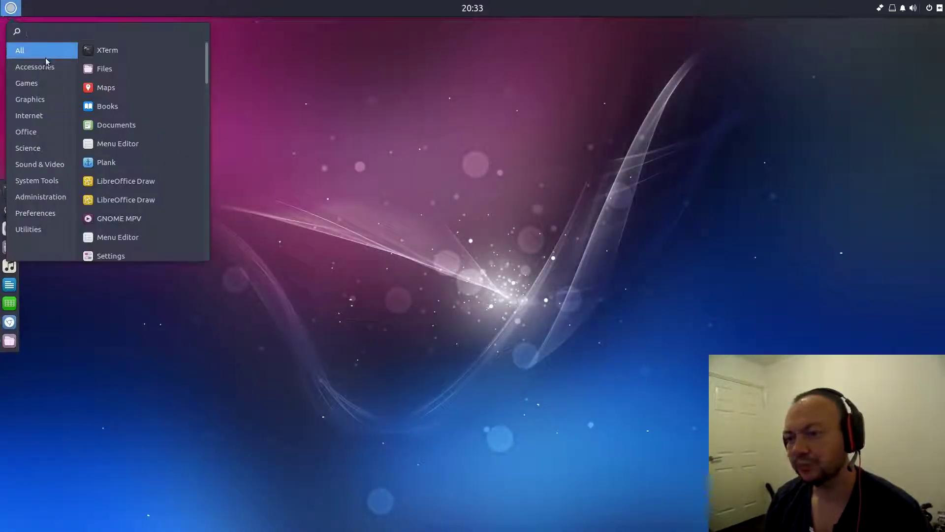
- Go from Accessories to Graphics in the Budgie menu and launch LibreOffice Draw
click(39, 69)
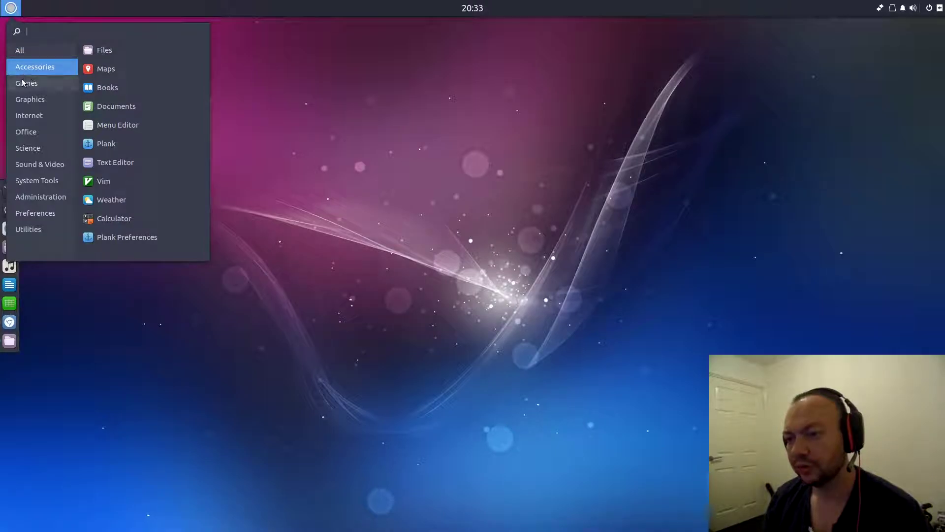
click(27, 100)
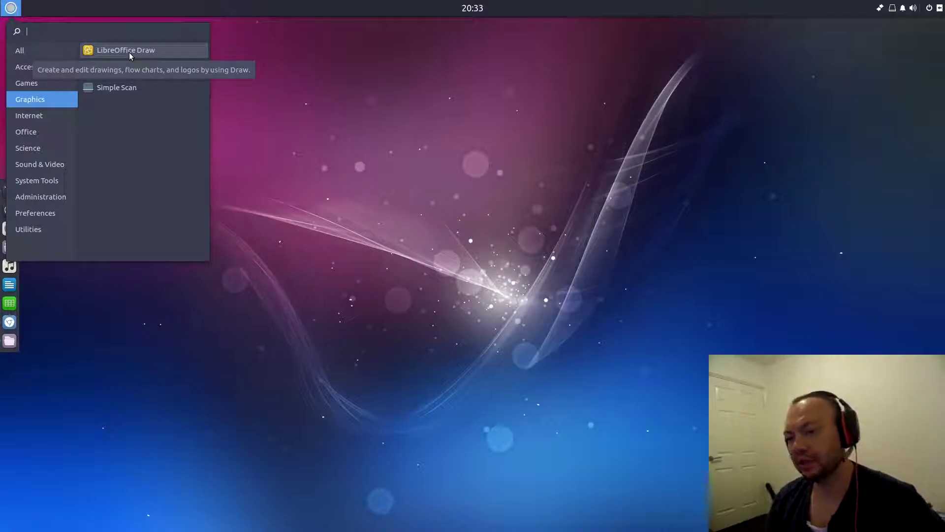
click(129, 53)
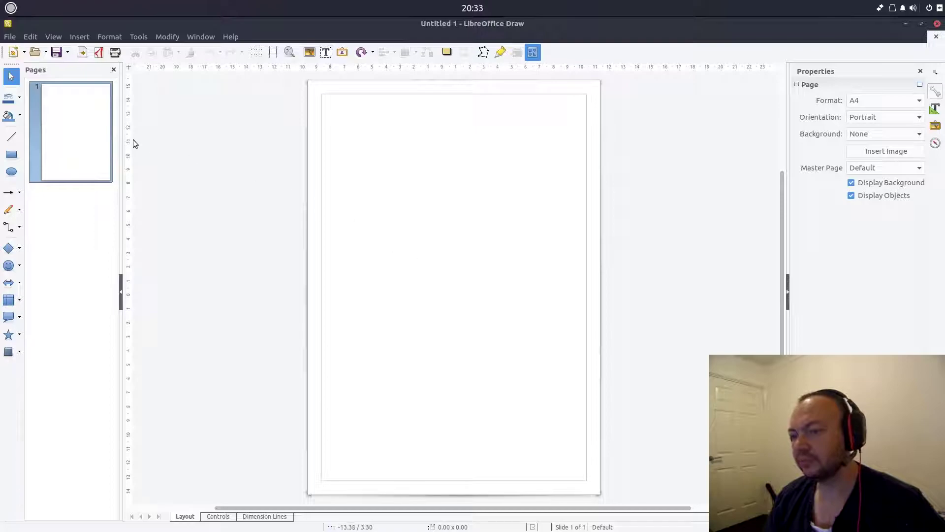
- Draw a blue rectangle across the upper part of the page and deselect it
click(11, 154)
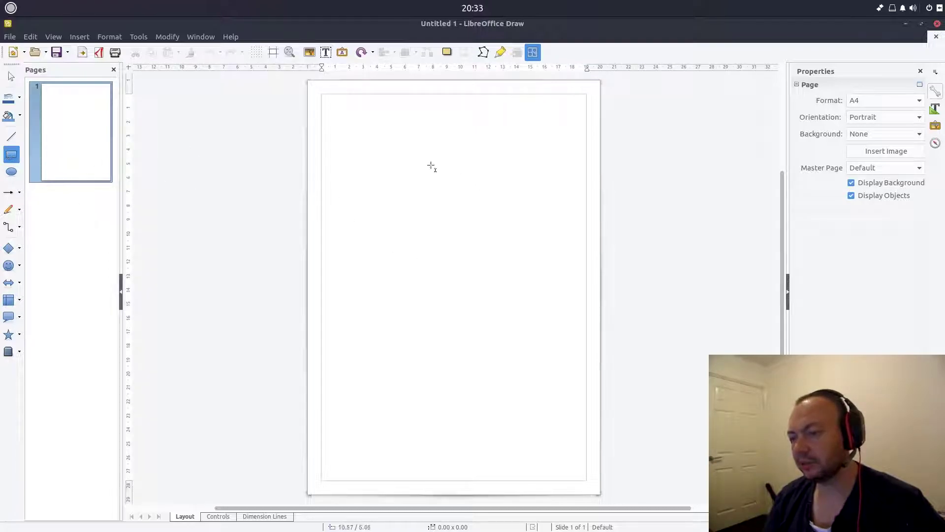
drag(344, 165, 573, 300)
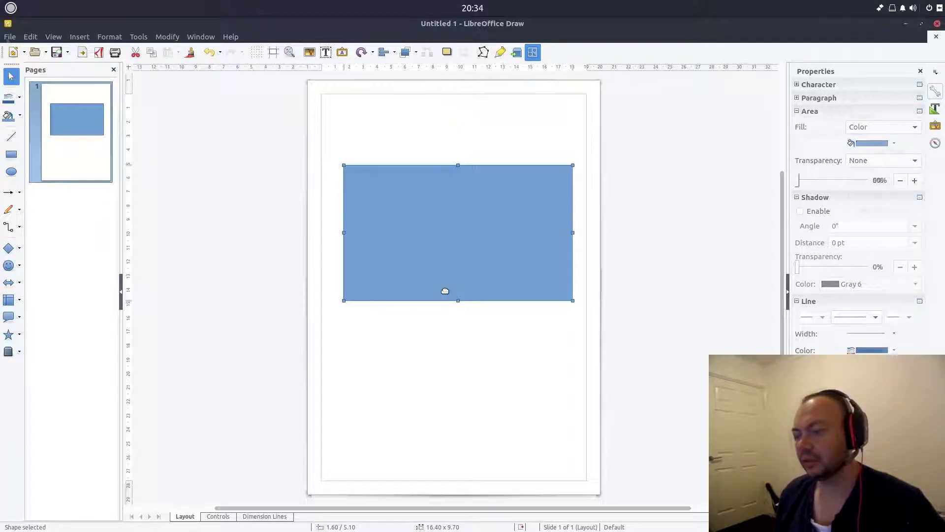
key(Escape)
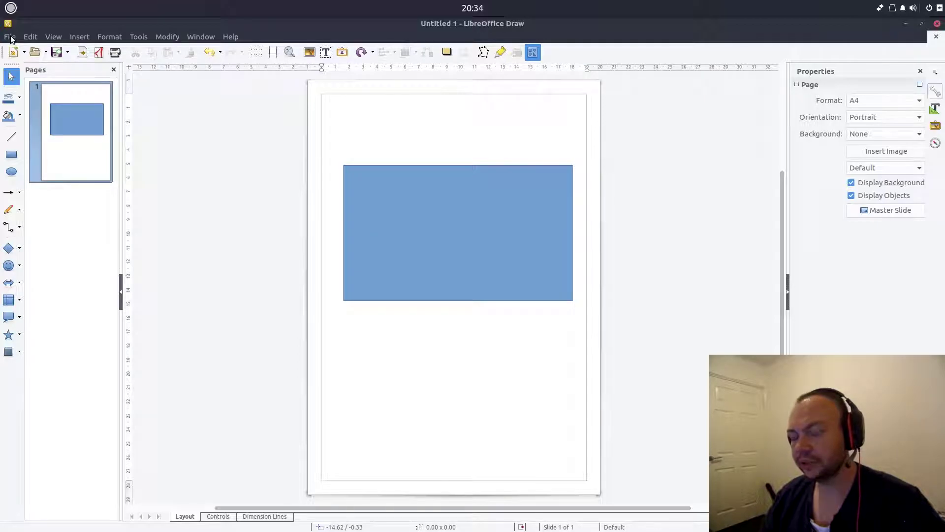
- Exit LibreOffice Draw from the File menu without saving the drawing
click(10, 37)
click(42, 365)
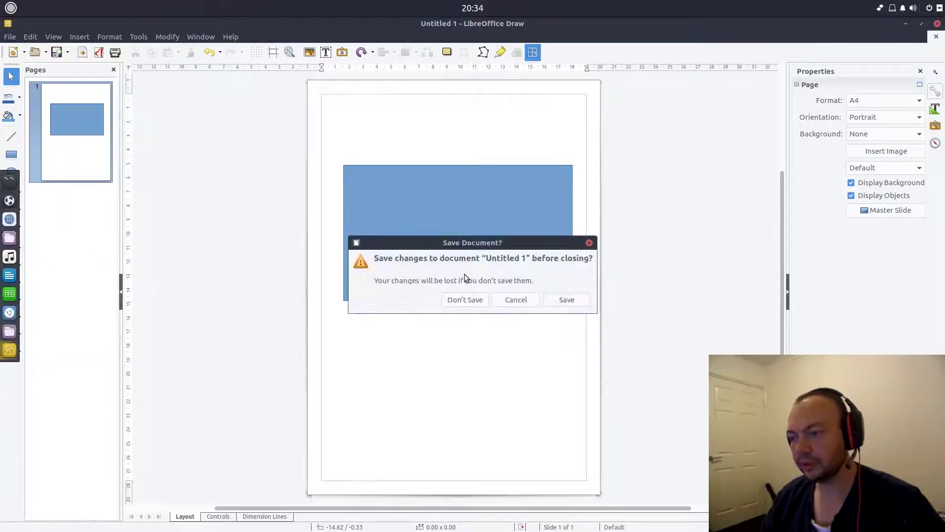
click(480, 303)
- Open the Budgie menu and move from the Graphics category to the Internet category
click(6, 7)
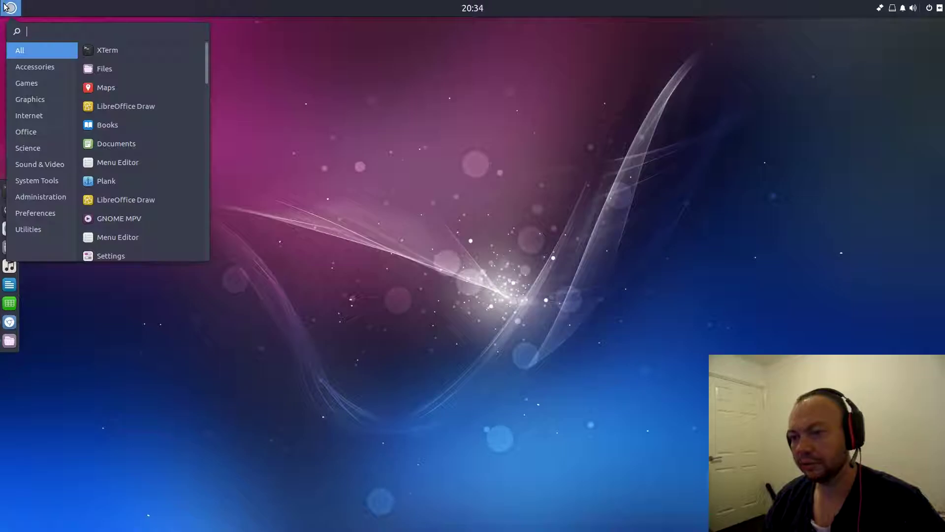
click(27, 99)
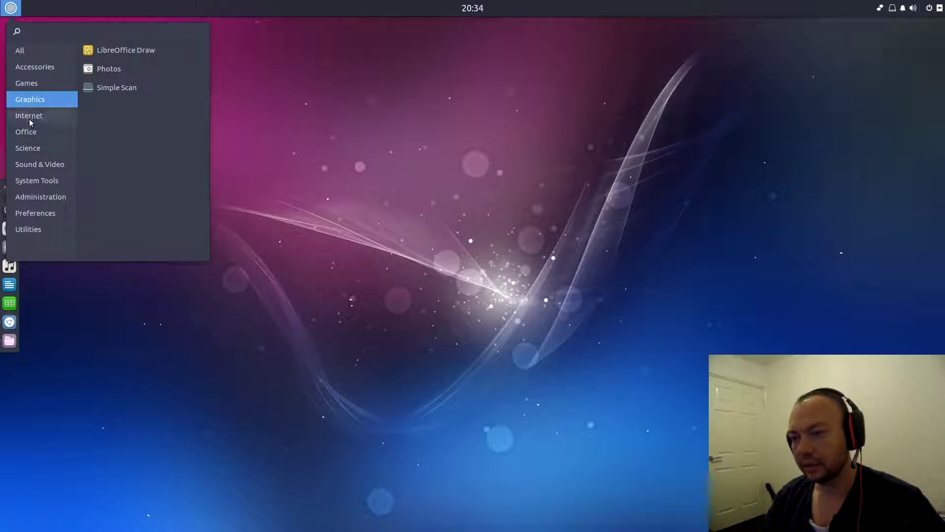
click(28, 119)
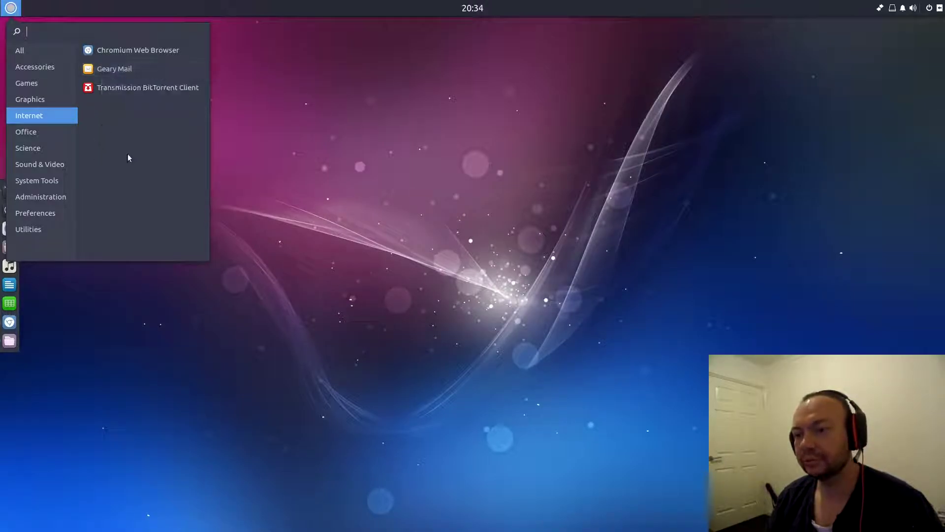
- Launch Geary Mail and fill in the account name and the Gmail e-mail address
click(122, 71)
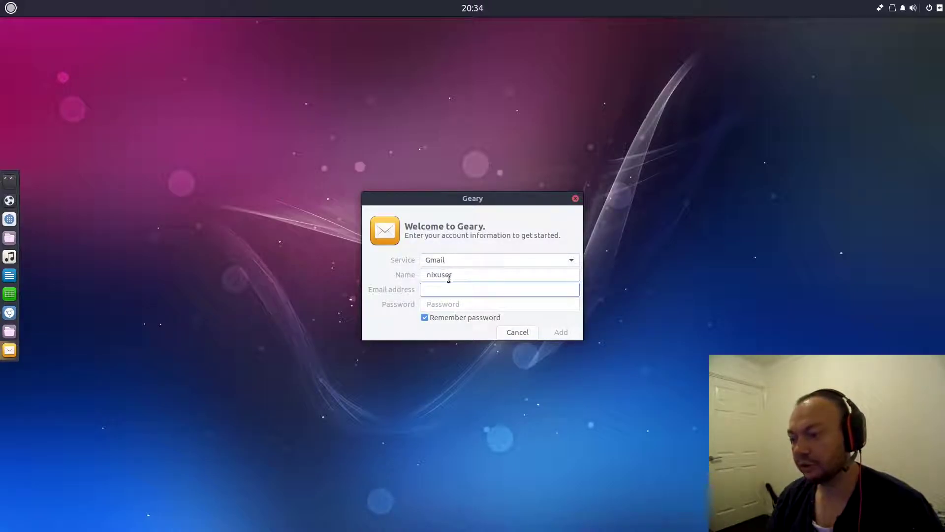
click(468, 276)
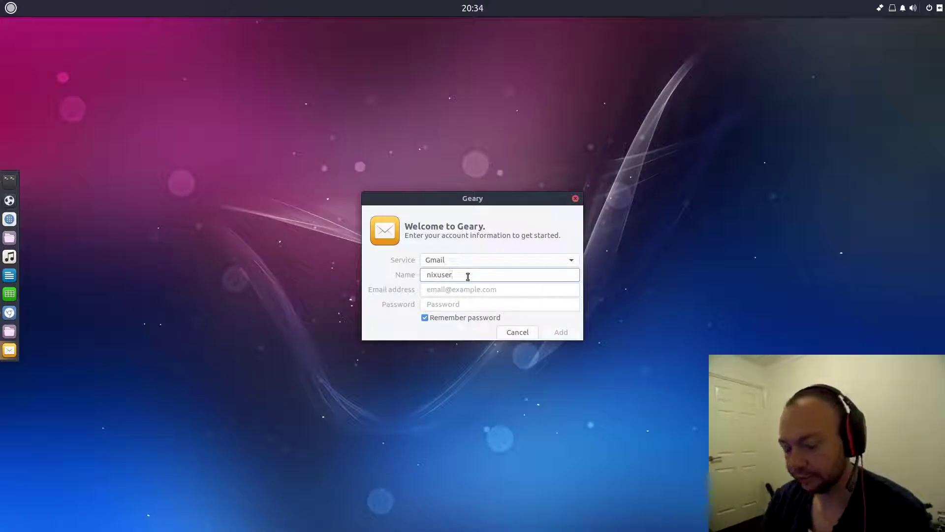
key(Tab)
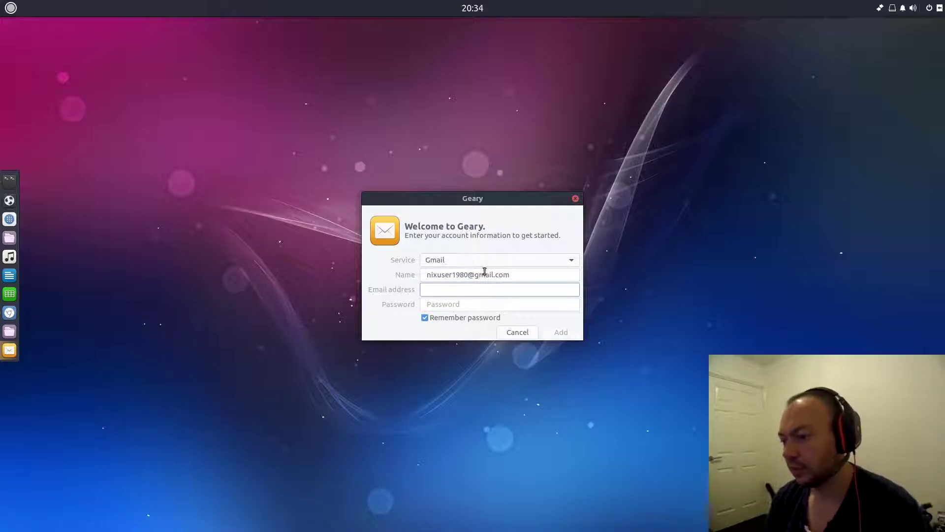
drag(536, 276, 240, 280)
key(ctrl+c)
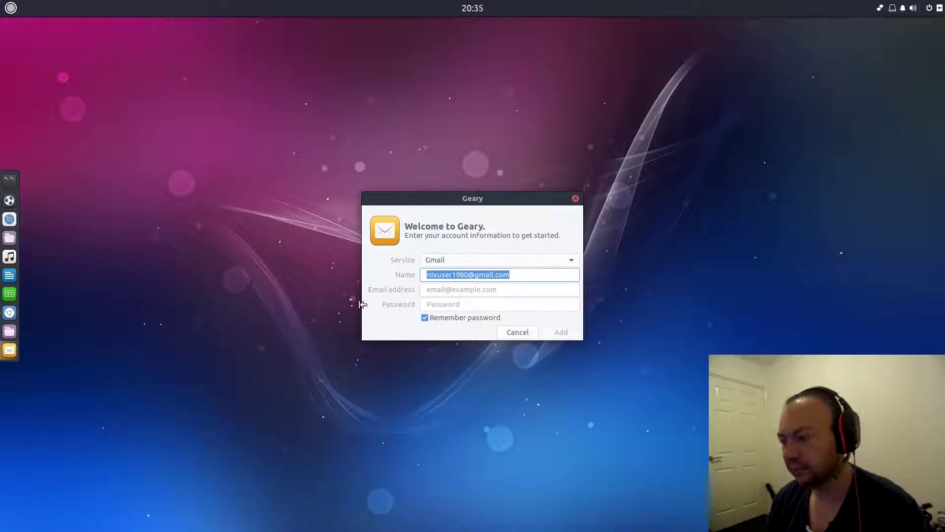
click(471, 290)
key(ctrl+v)
- Enter the account password and turn off Remember password
click(470, 304)
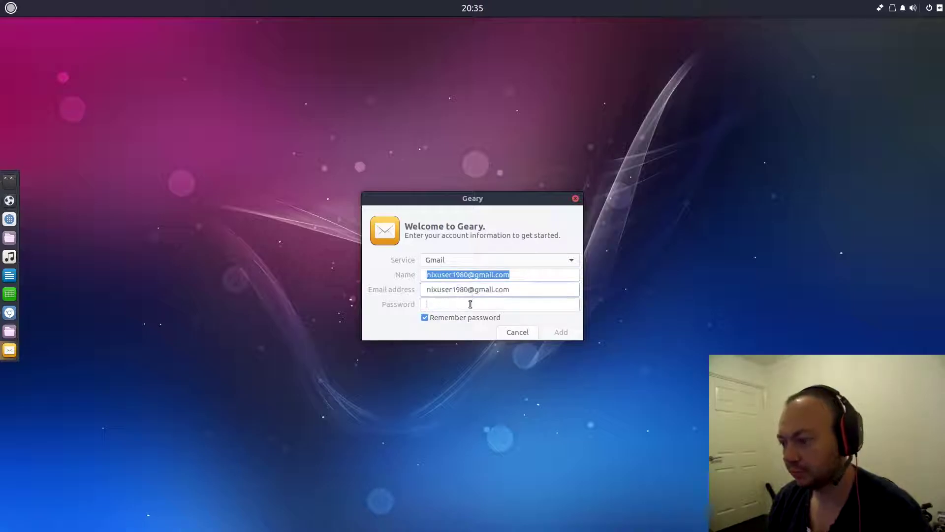
text(************)
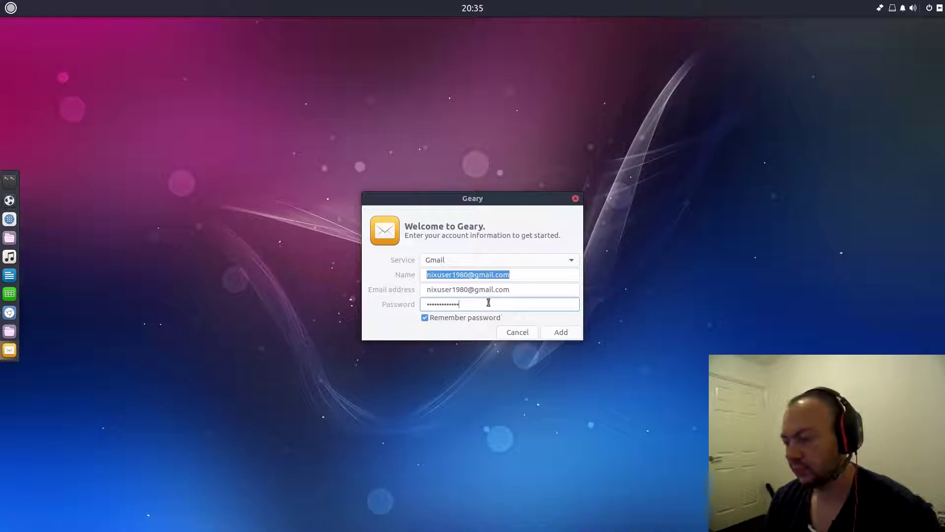
click(487, 318)
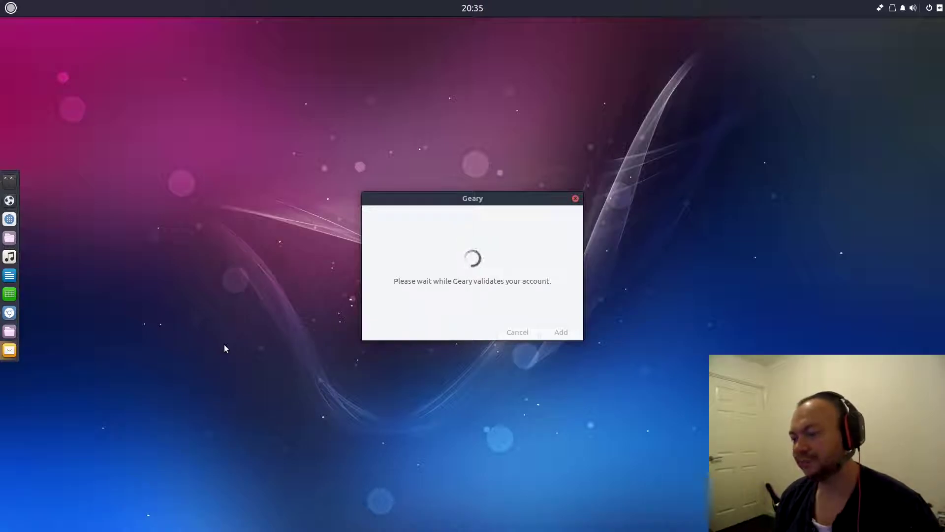
- Re-enter the password, retry validation, then close Geary's setup dialog after the connection error
click(3, 4)
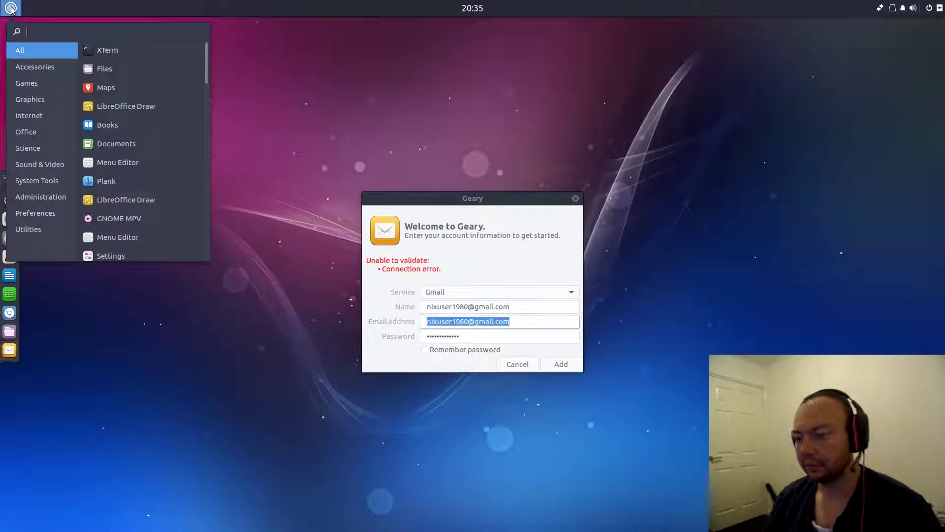
click(422, 212)
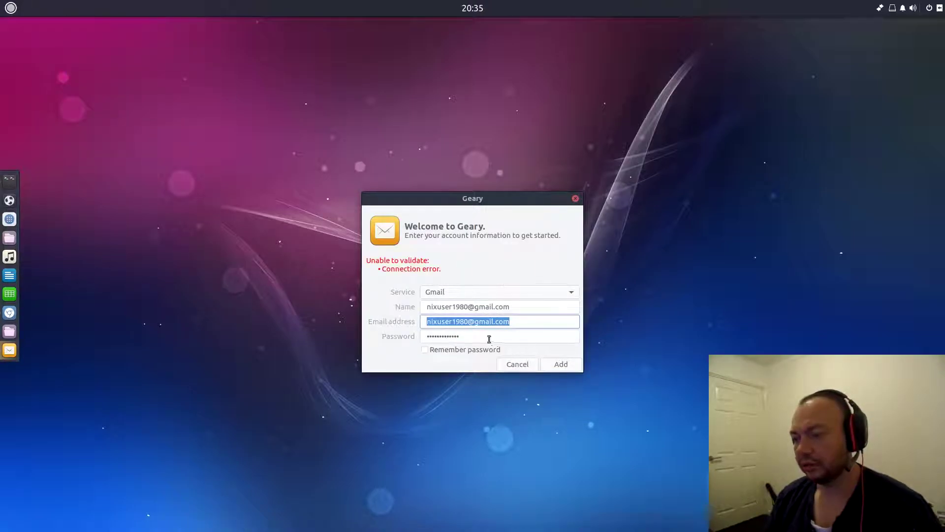
key(Tab)
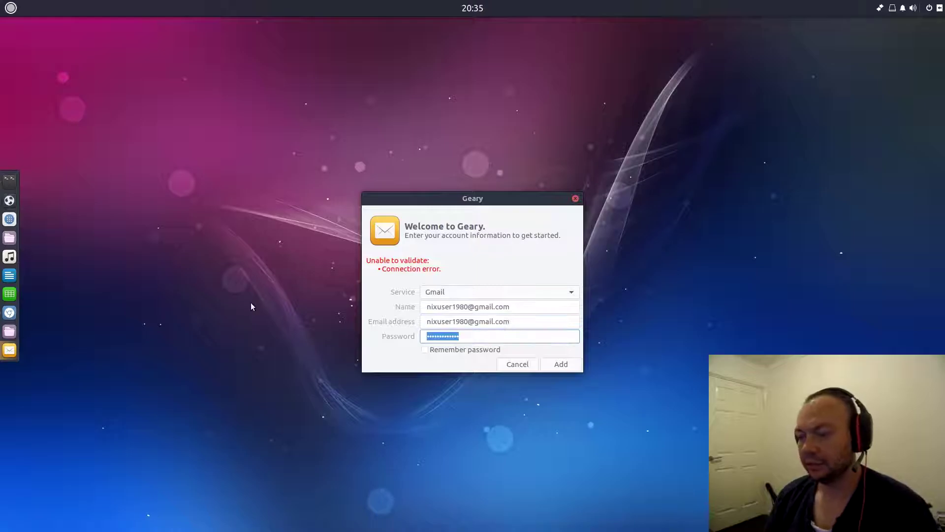
text(p)
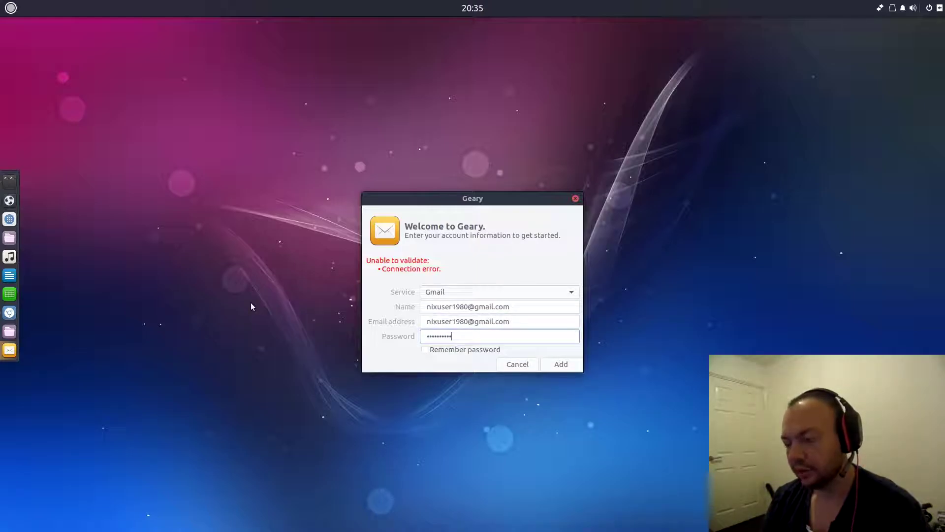
key(BackSpace)
key(BackSpace)
key(BackSpace)
key(BackSpace)
key(BackSpace)
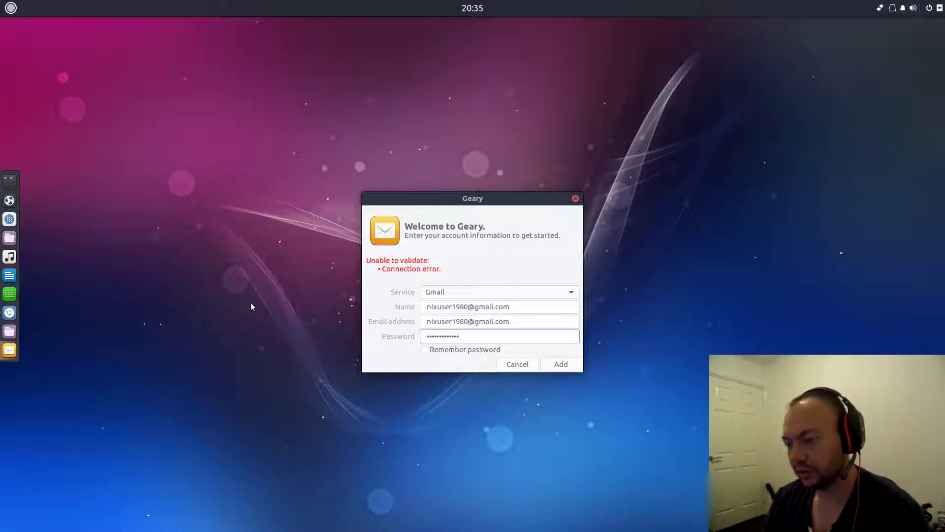
click(558, 364)
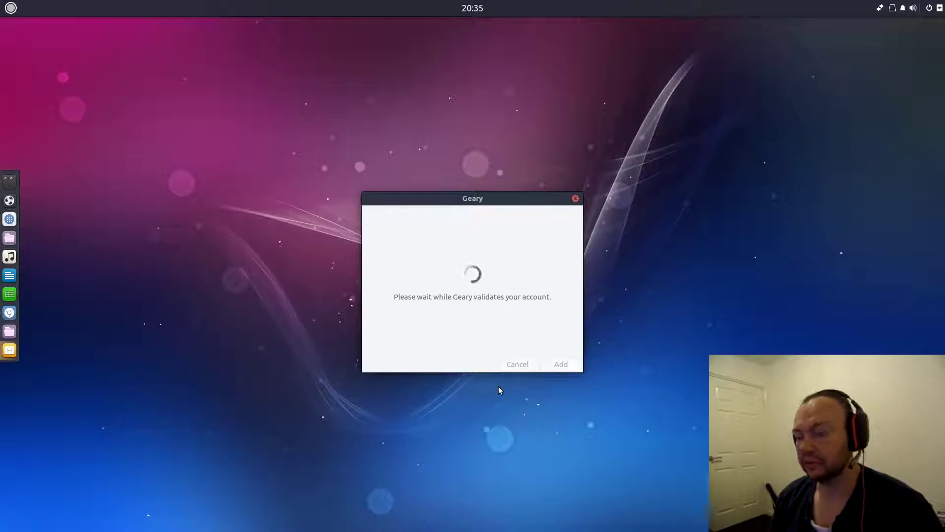
click(576, 199)
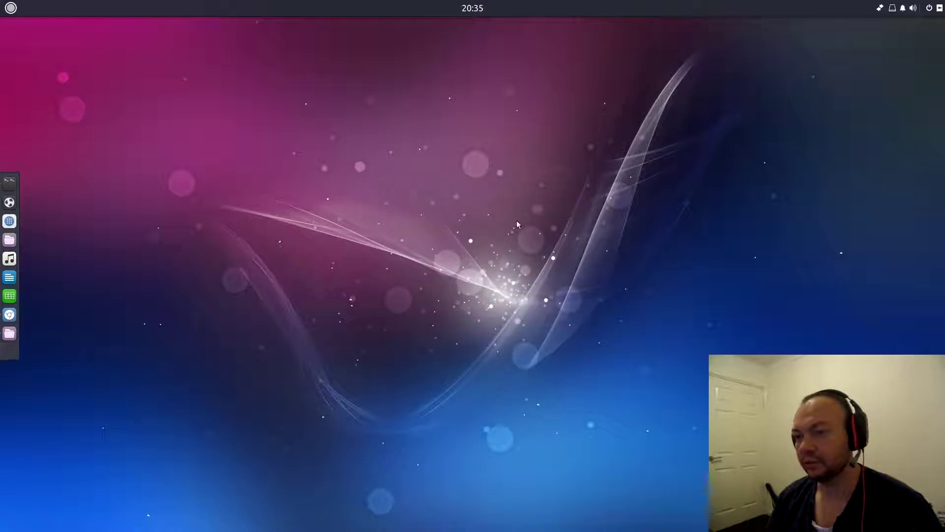
click(11, 8)
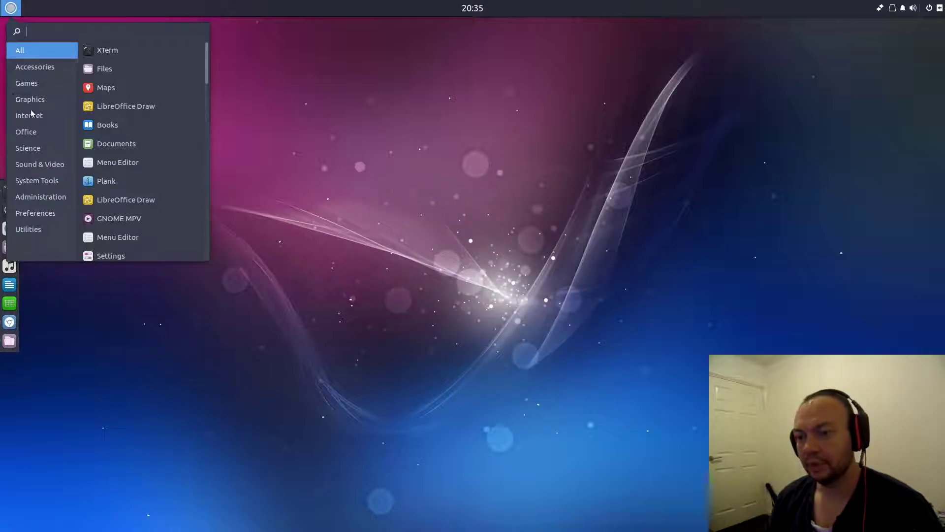
click(30, 135)
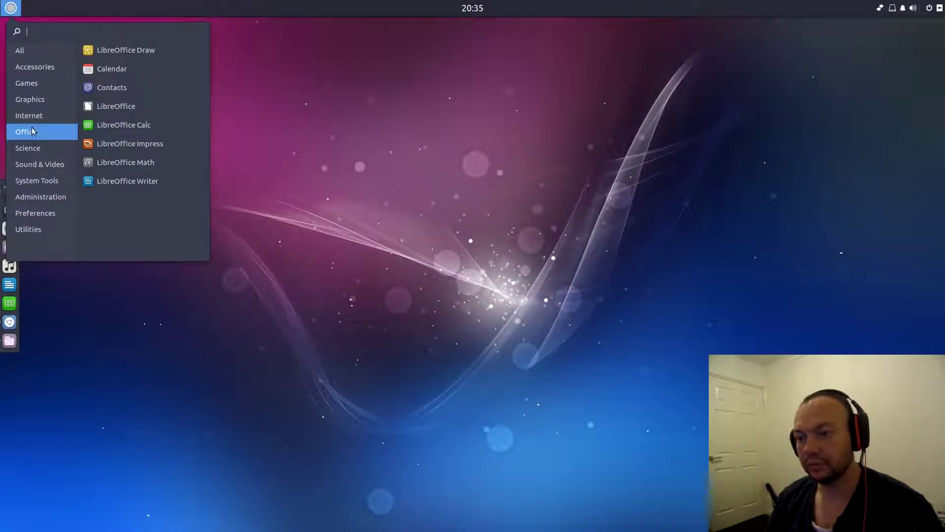
click(34, 121)
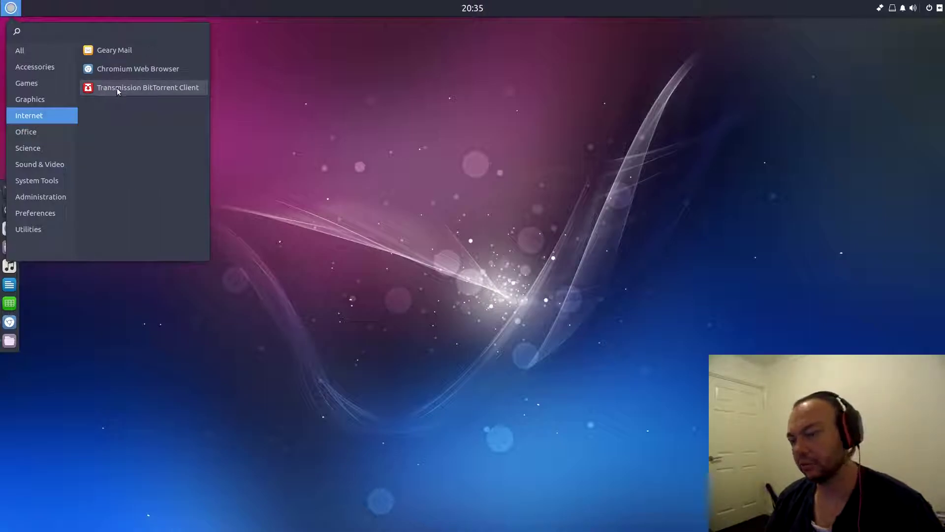
click(53, 125)
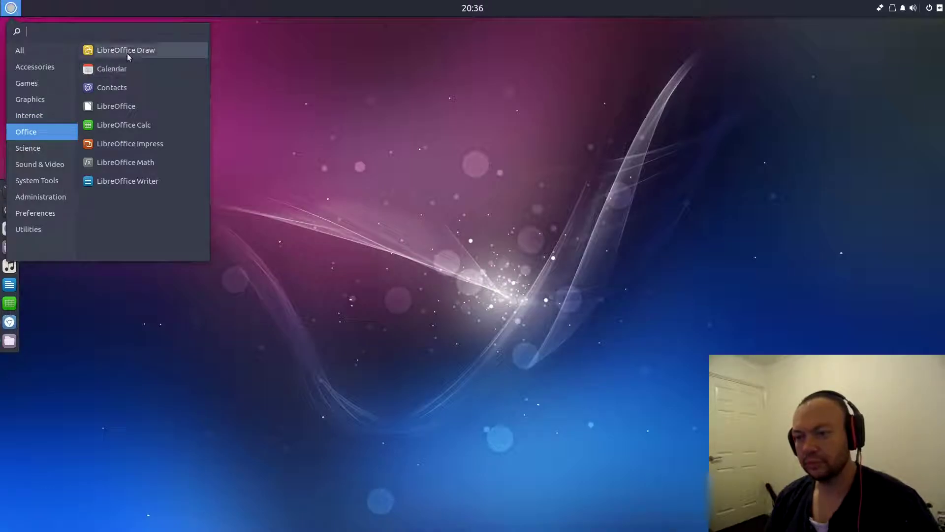
click(119, 74)
click(416, 29)
click(467, 29)
click(509, 29)
click(428, 26)
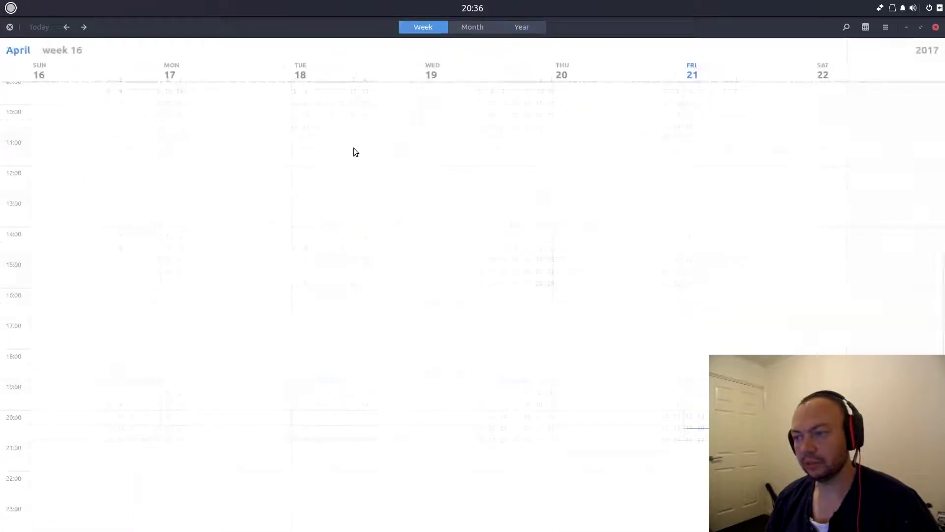
click(10, 27)
click(211, 169)
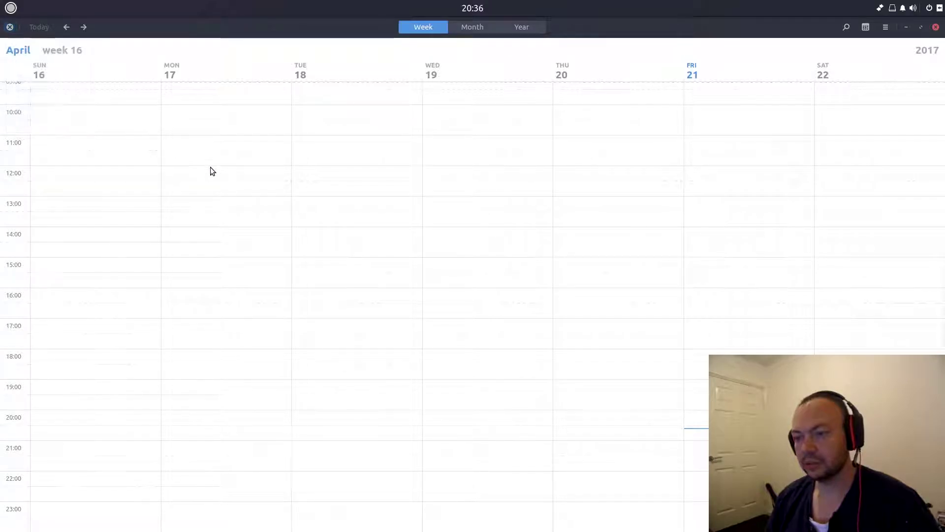
click(211, 170)
key(Escape)
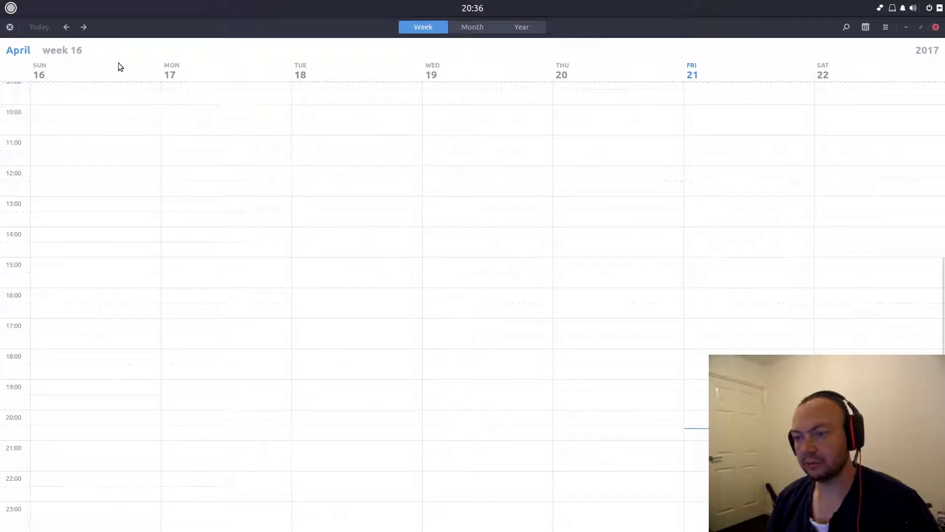
click(10, 27)
click(30, 118)
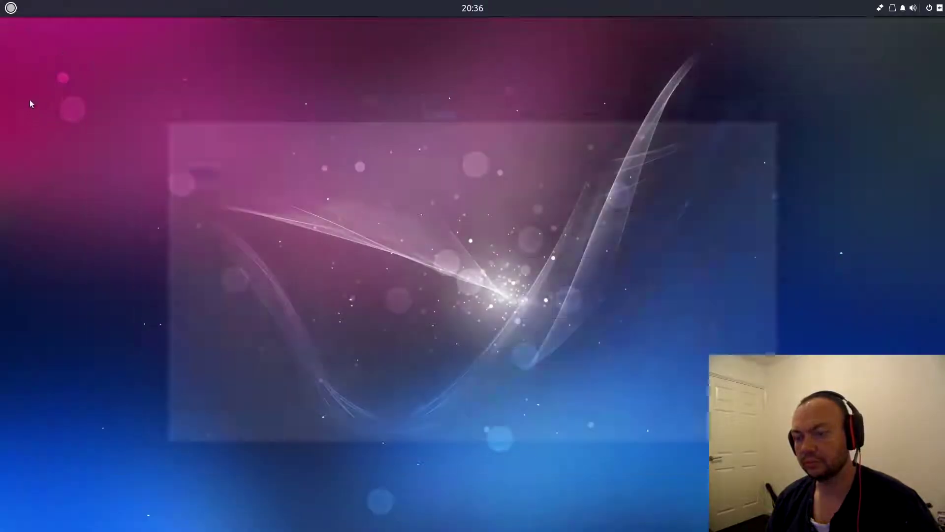
- Open the Budgie menu's Office category via Internet and launch LibreOffice Calc
click(10, 8)
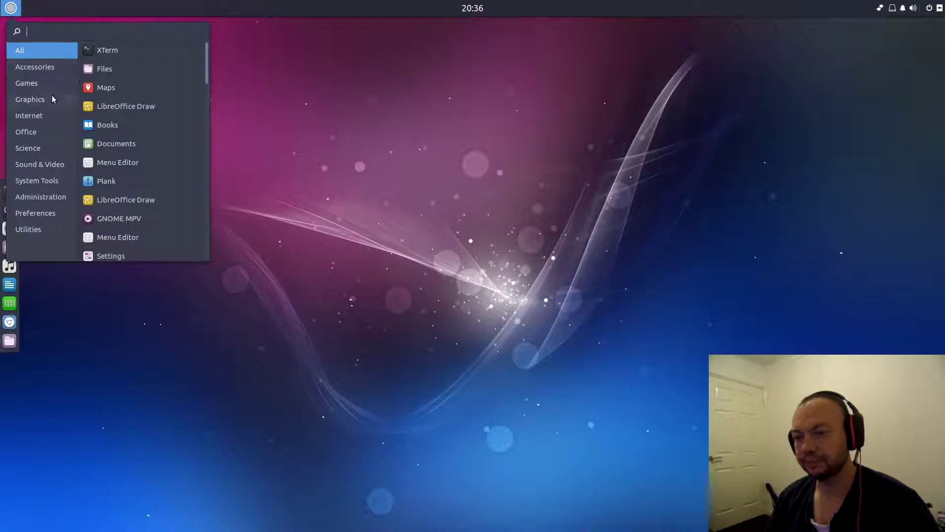
click(34, 119)
click(36, 130)
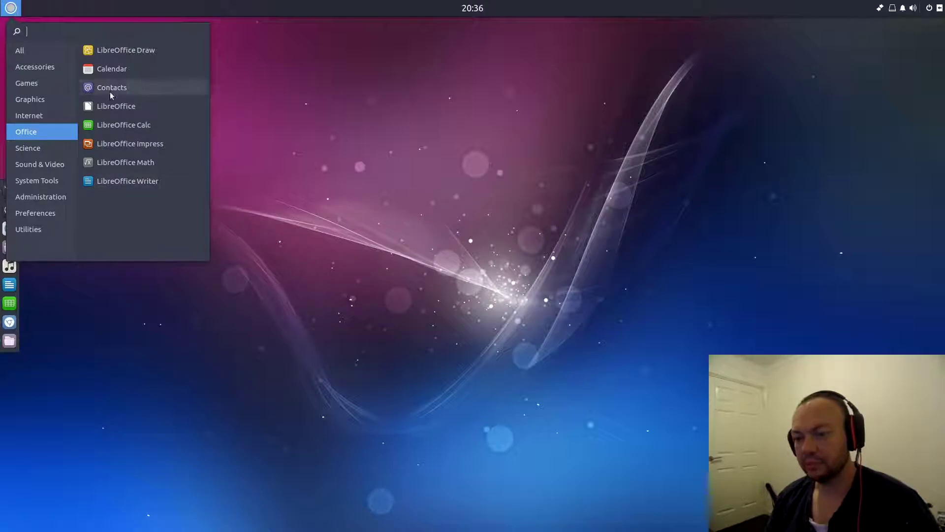
click(118, 180)
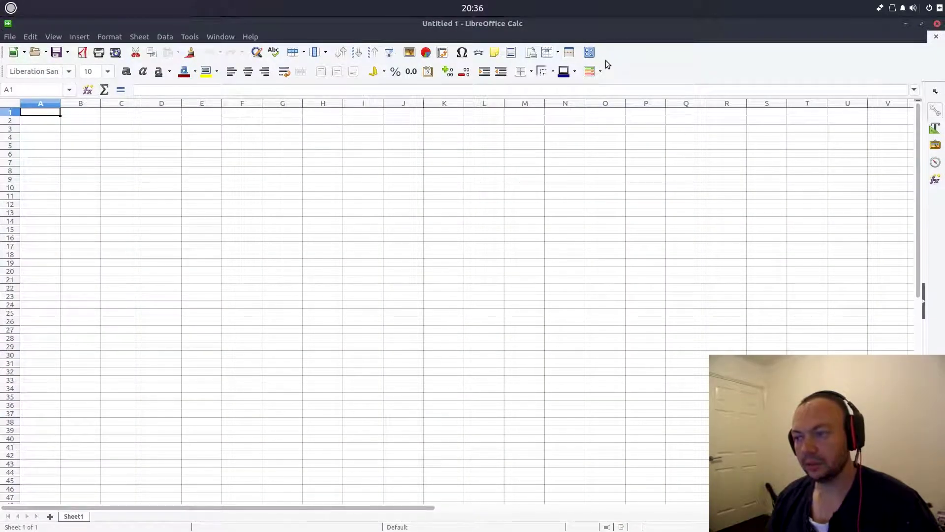
- Set LibreOffice's icon style to Galaxy in Tools > Options > View
click(190, 36)
click(231, 292)
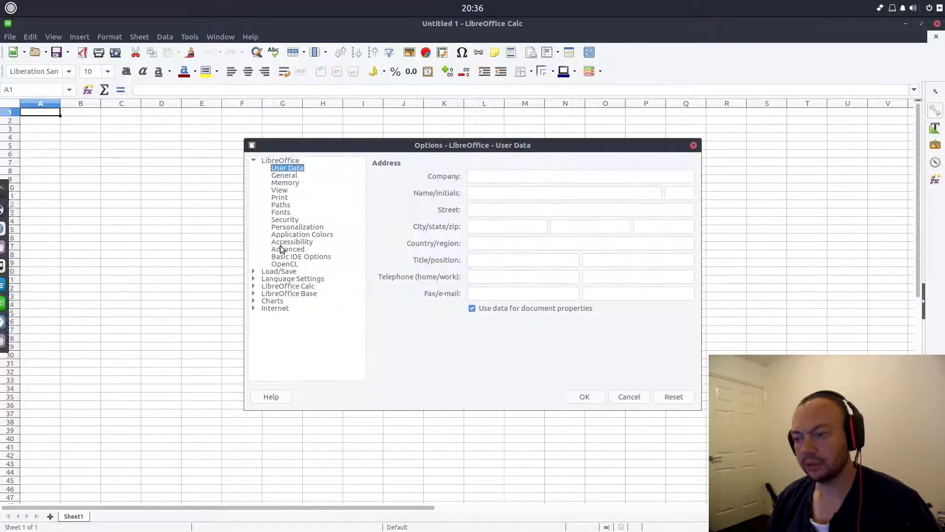
click(280, 190)
click(506, 226)
click(499, 249)
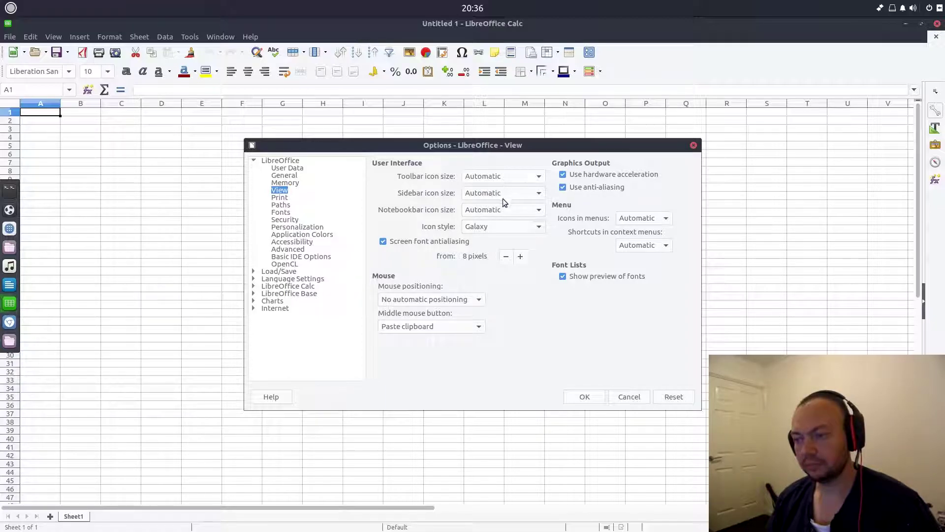
- Set toolbar, sidebar and notebookbar icon sizes to Small and apply the options
click(510, 180)
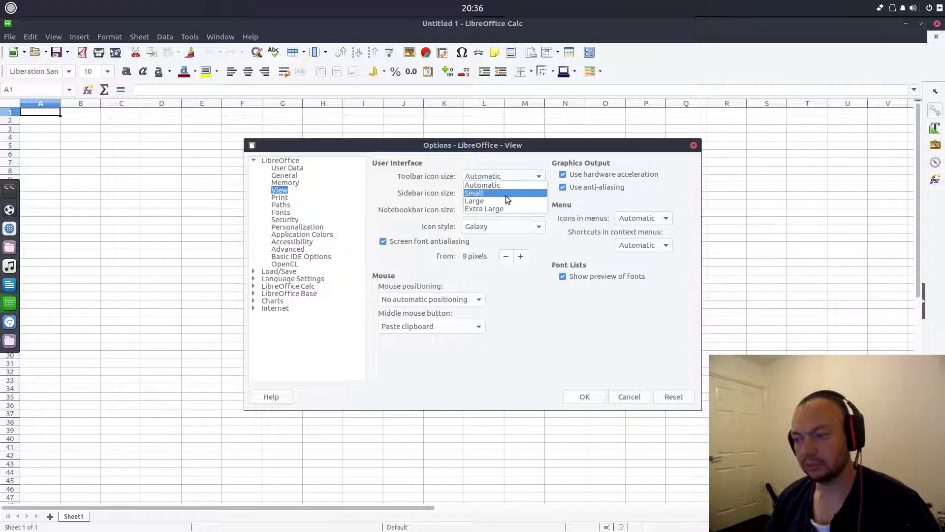
click(507, 196)
click(506, 196)
click(501, 211)
click(501, 211)
click(495, 227)
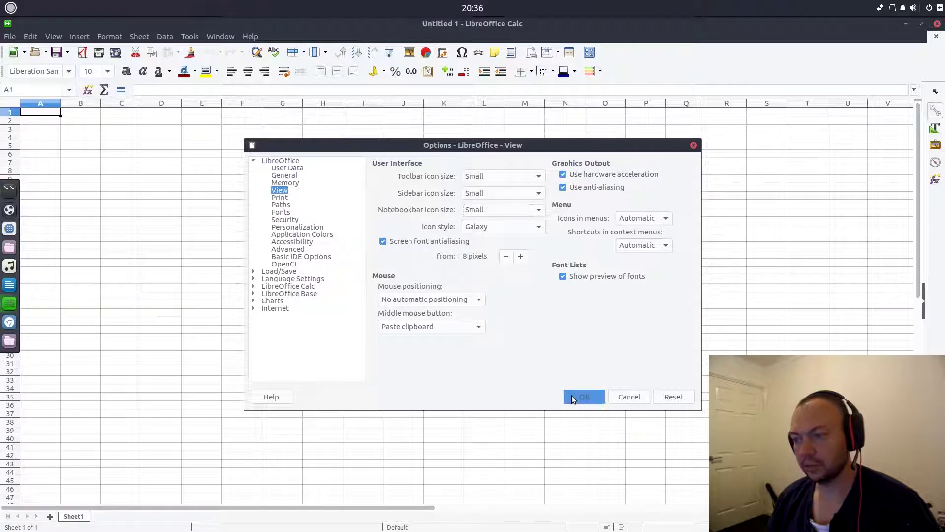
click(572, 396)
- Select cell J23, then exit LibreOffice from the File menu
click(403, 286)
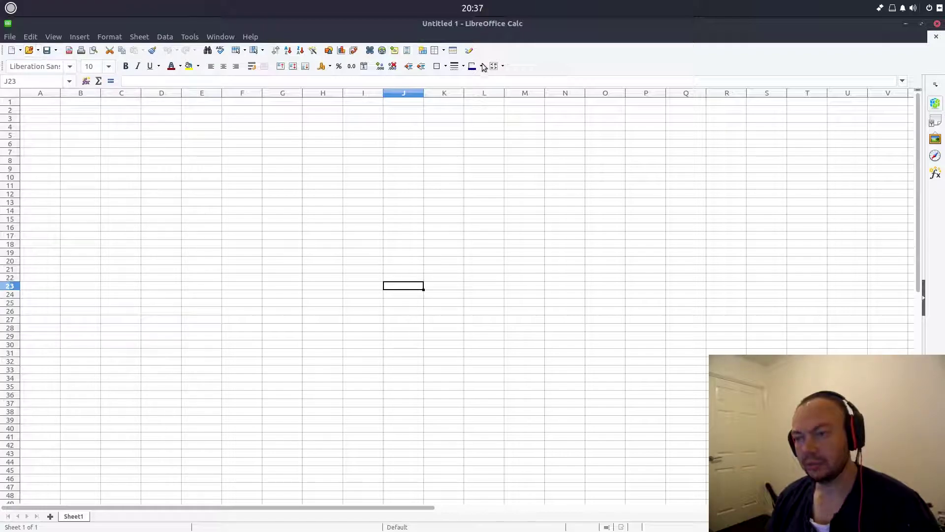
click(10, 37)
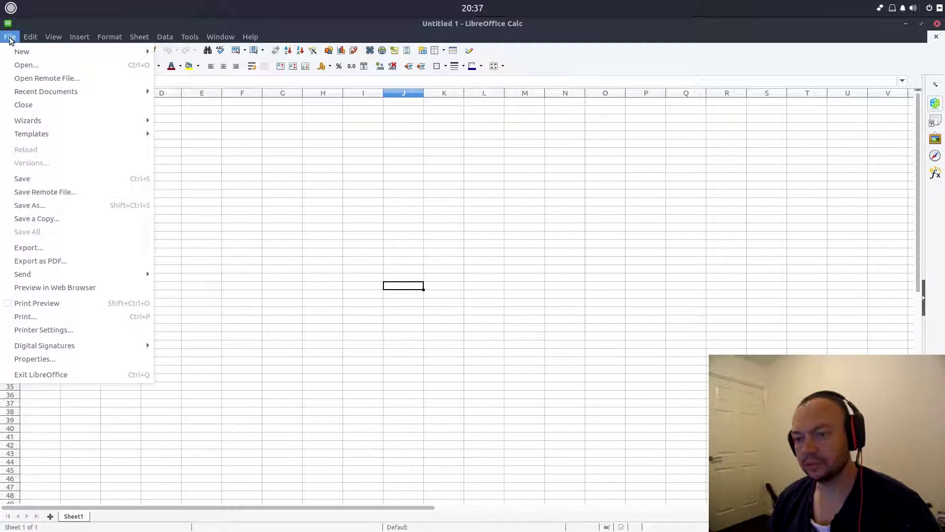
click(81, 374)
- Switch repeatedly between the Office and Science categories in the Budgie menu, then open Sound & Video
click(10, 7)
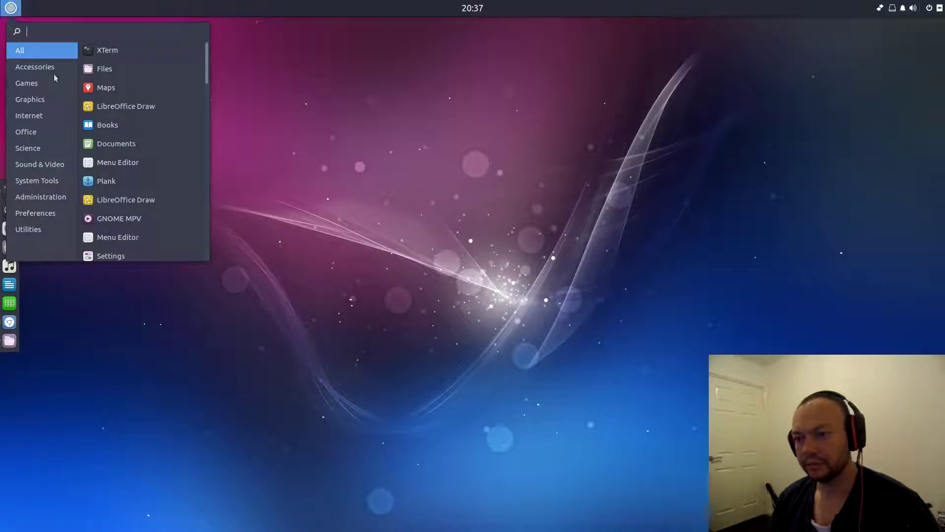
click(47, 135)
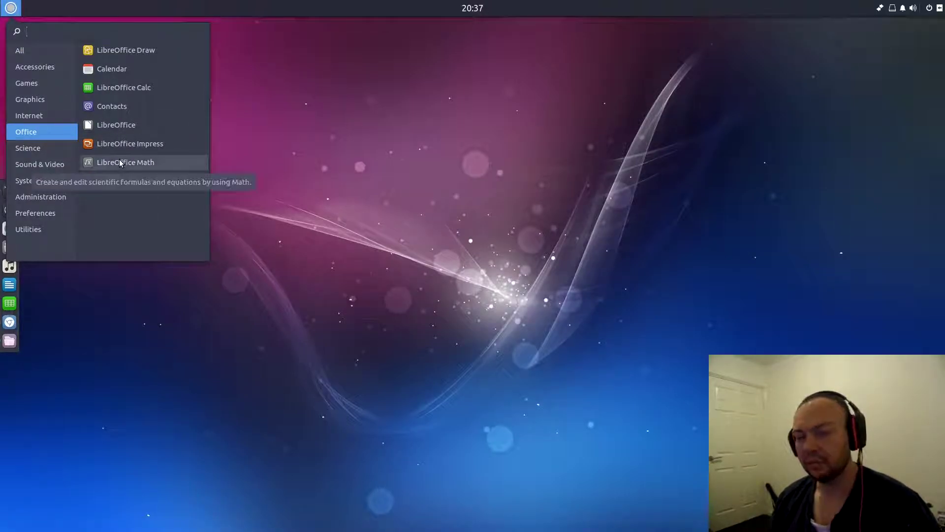
click(30, 146)
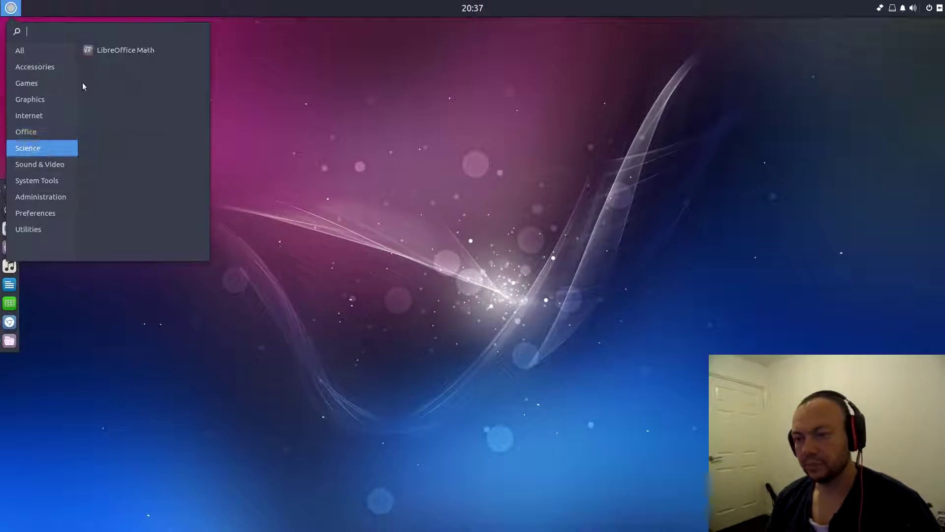
click(37, 132)
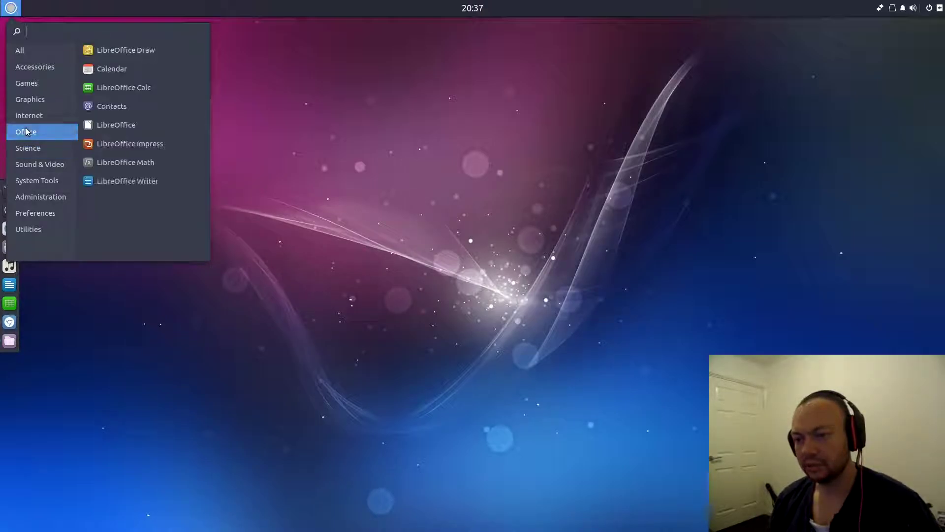
click(35, 148)
click(35, 131)
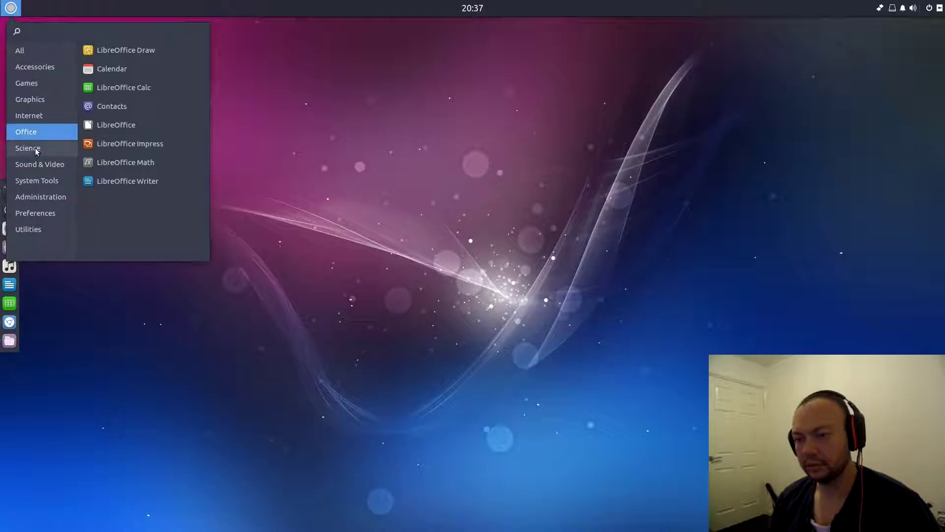
click(31, 147)
click(32, 132)
click(31, 148)
click(32, 132)
click(30, 148)
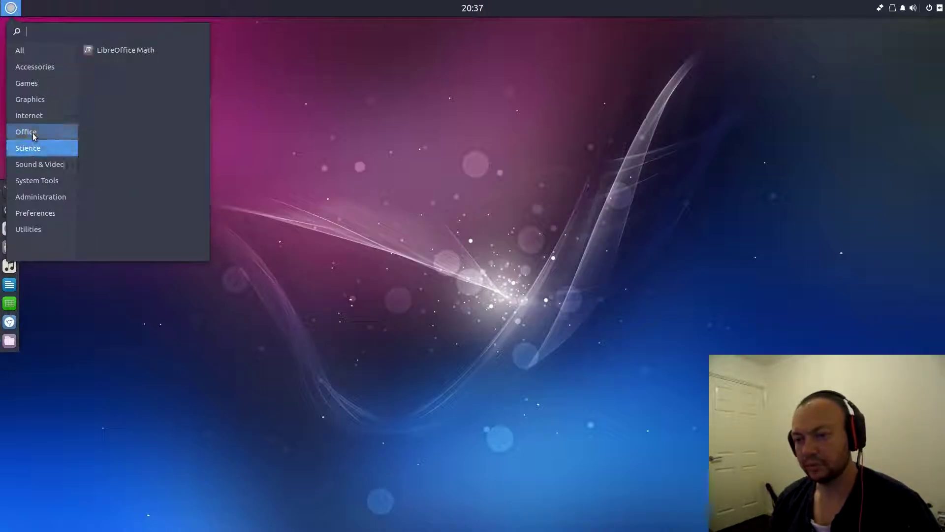
click(32, 135)
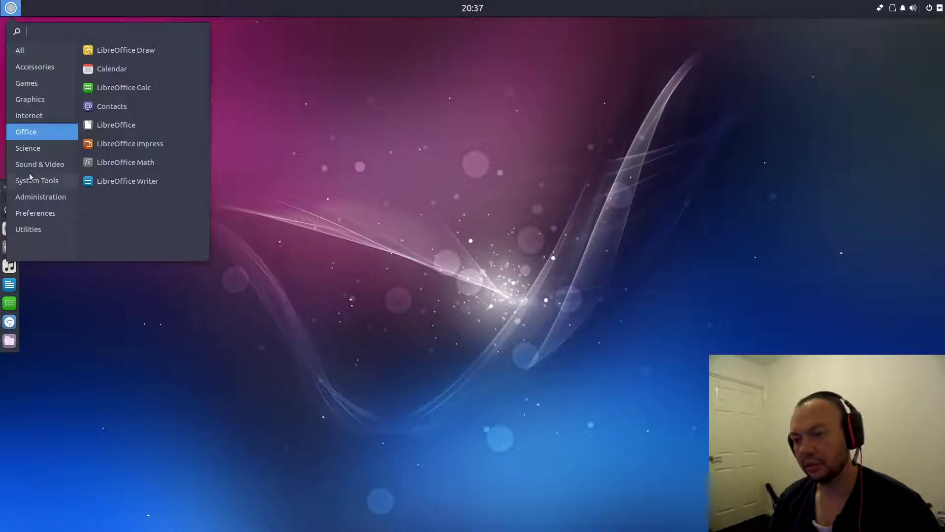
click(31, 149)
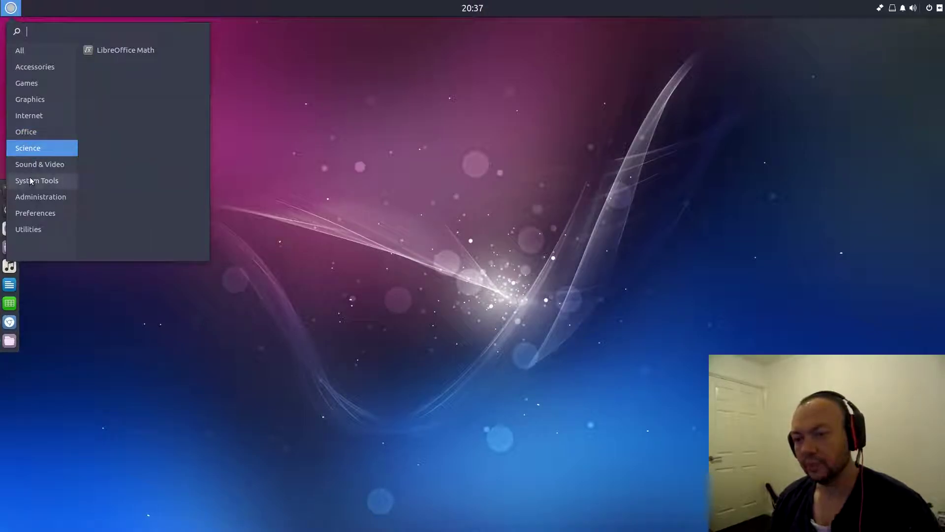
click(34, 165)
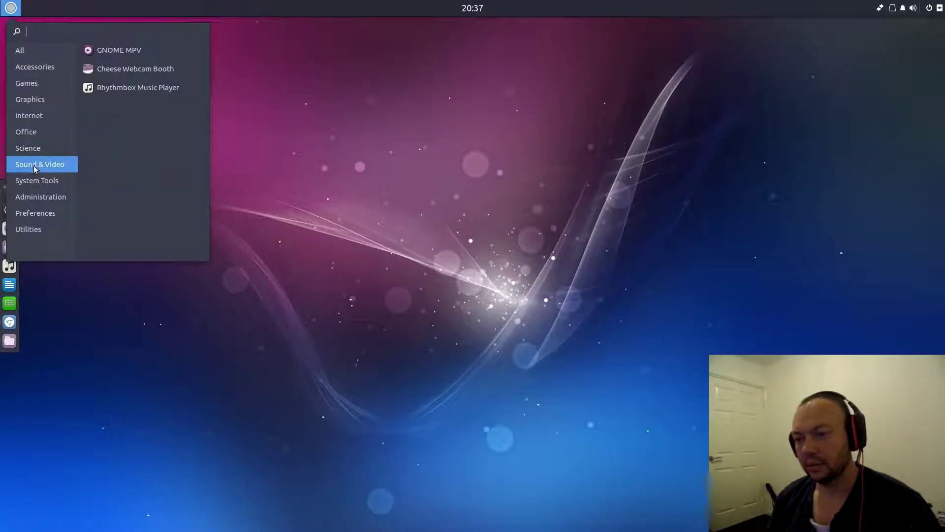
- Launch GNOME MPV, place it at the upper centre, and relaunch mpv from the Alt+F2 run dialog
click(101, 50)
drag(270, 116, 478, 59)
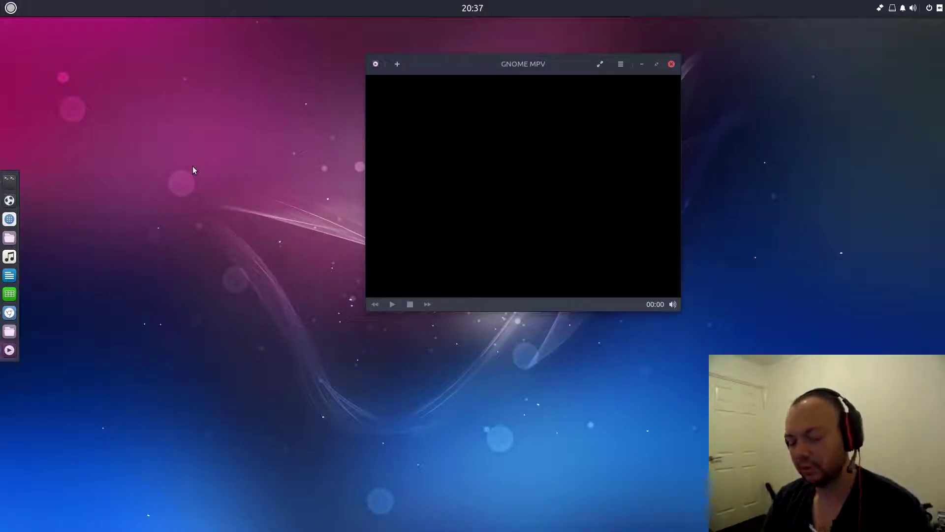
key(alt+F2)
text(mpv)
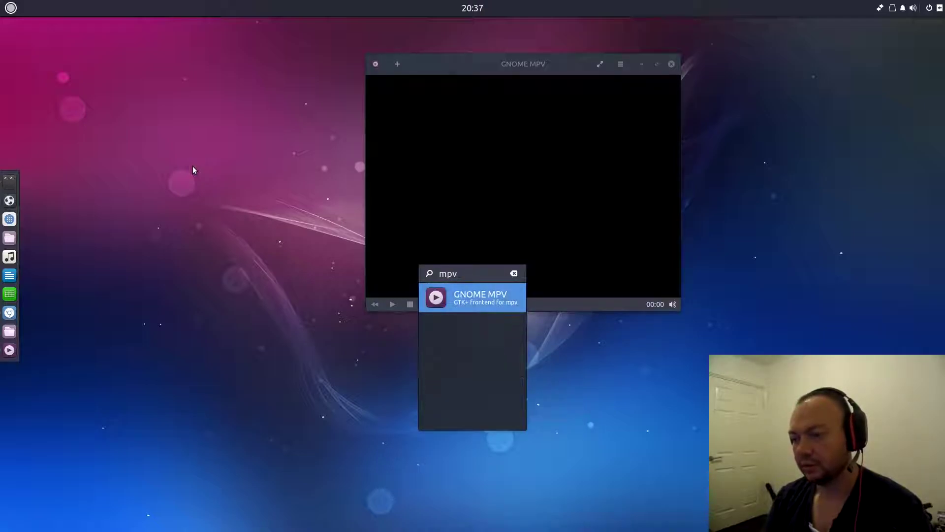
key(Return)
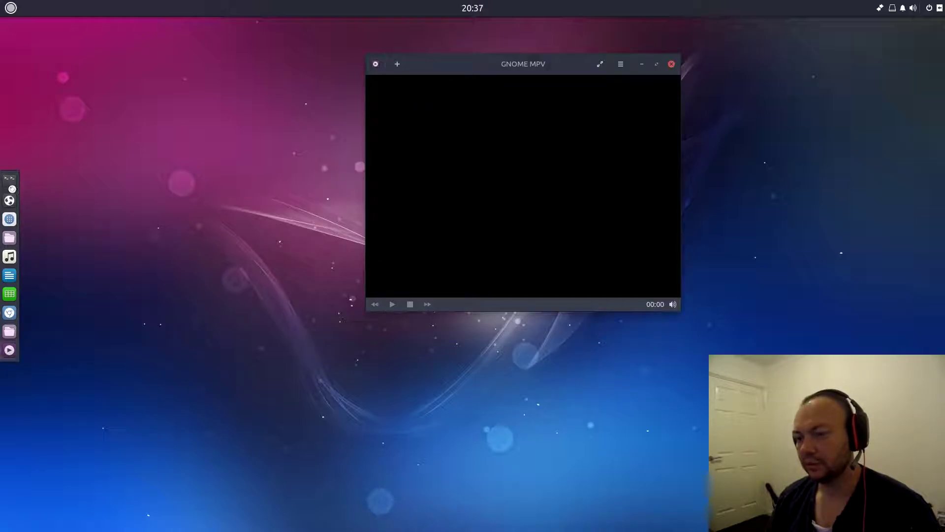
click(11, 8)
- Run mpv in a new terminal to print its usage help, then move the terminal aside and close it
click(113, 52)
text(mpv)
key(Return)
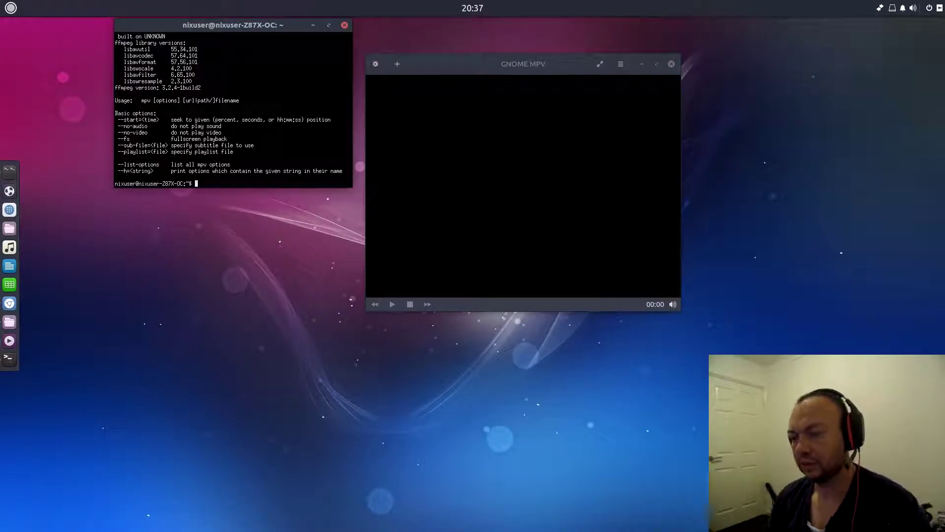
drag(305, 25, 254, 81)
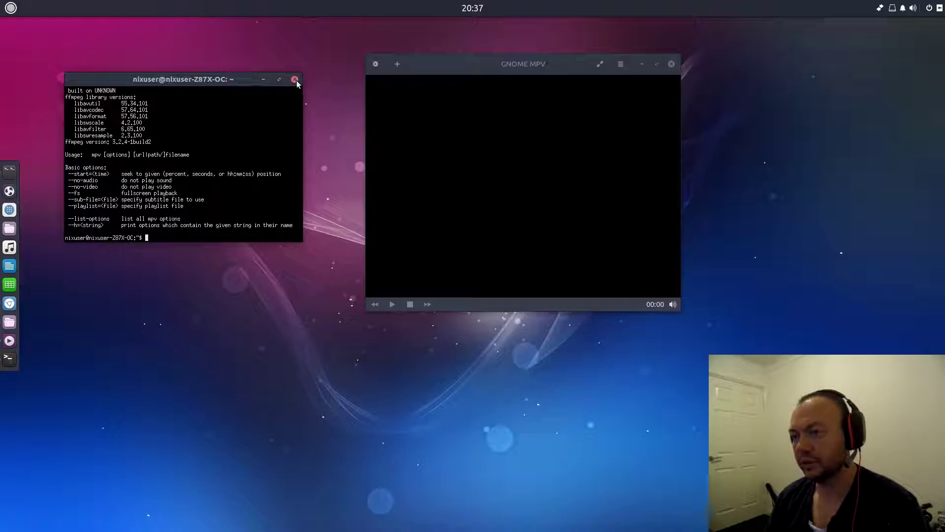
click(294, 81)
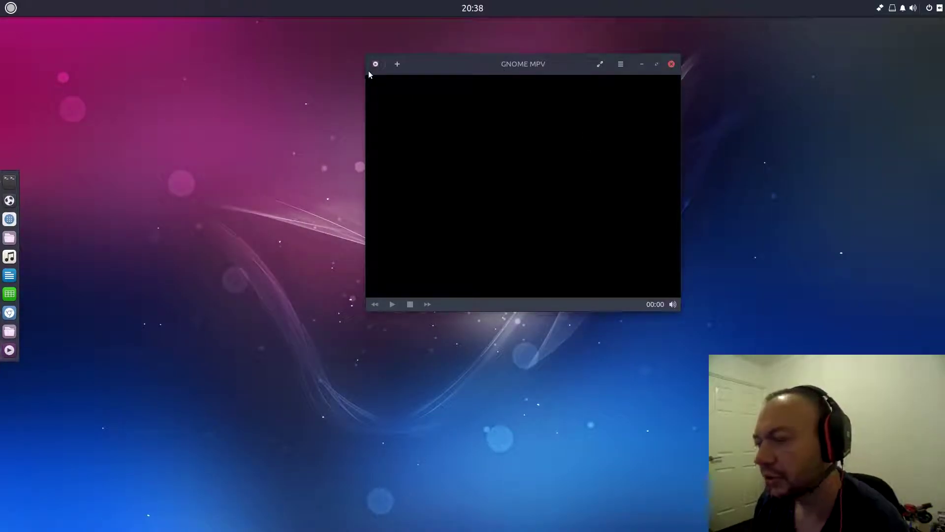
- Try GNOME MPV's volume popup, fullscreen mode and options menu, then exit fullscreen and close the player
drag(537, 65, 582, 149)
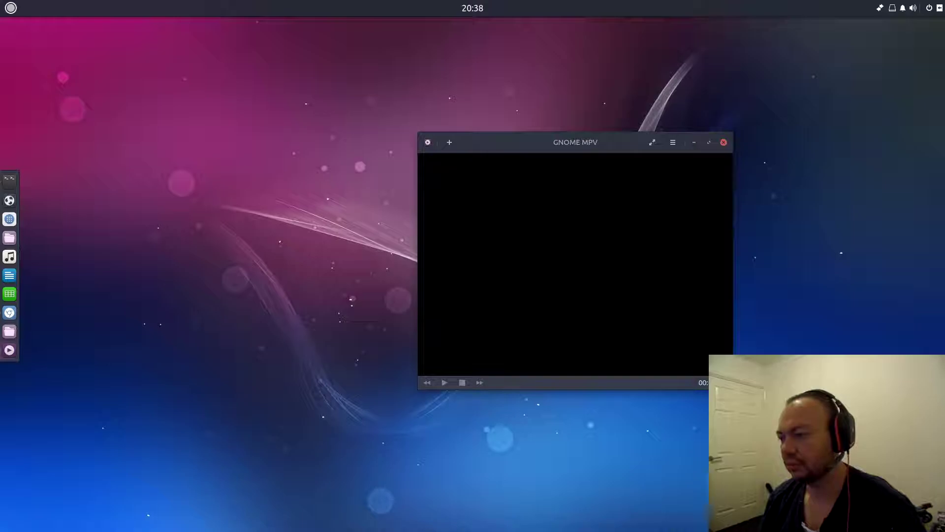
click(715, 382)
click(648, 146)
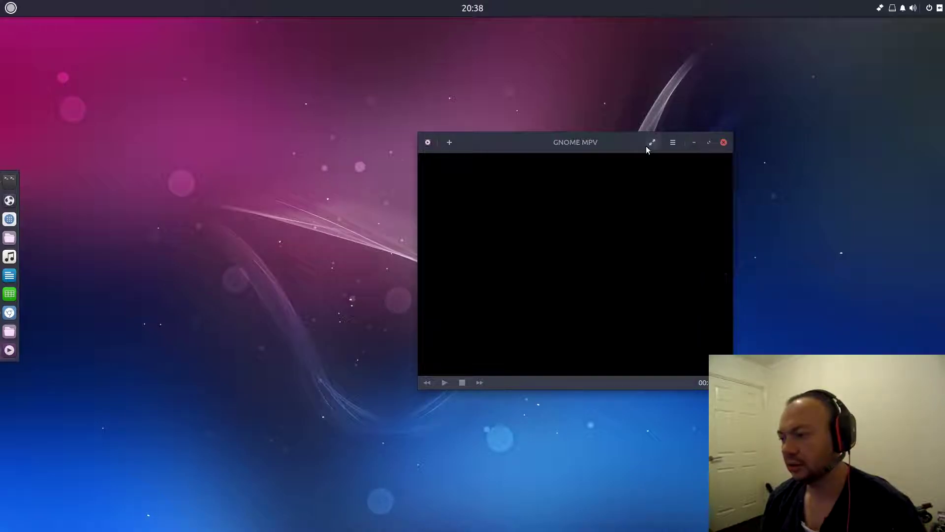
click(653, 142)
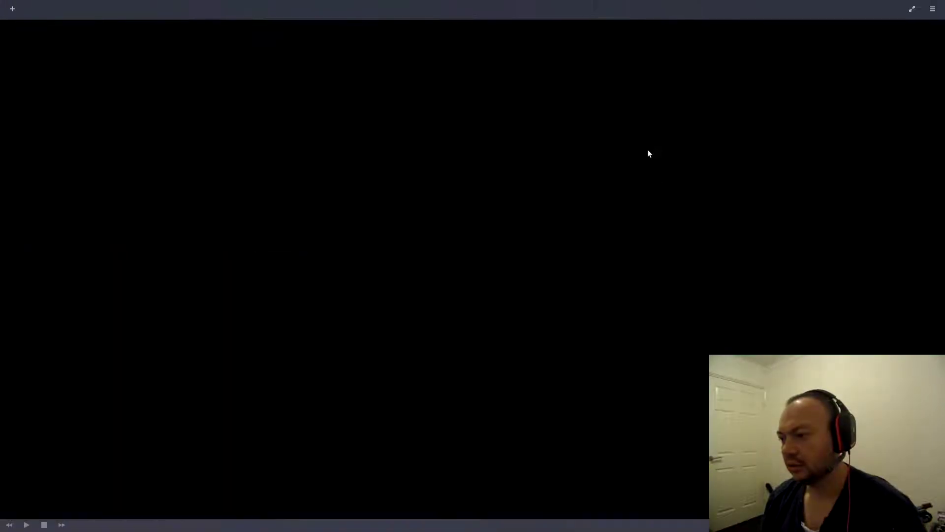
click(932, 10)
click(854, 127)
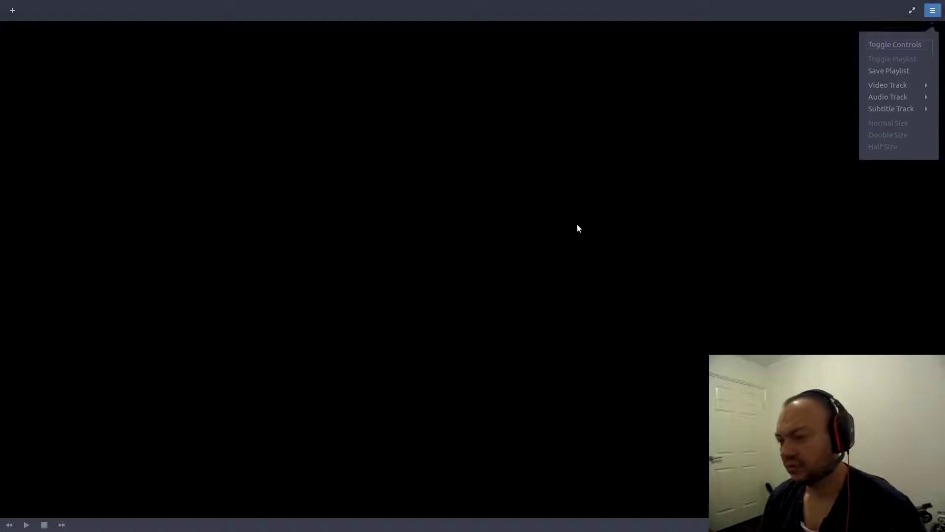
key(Escape)
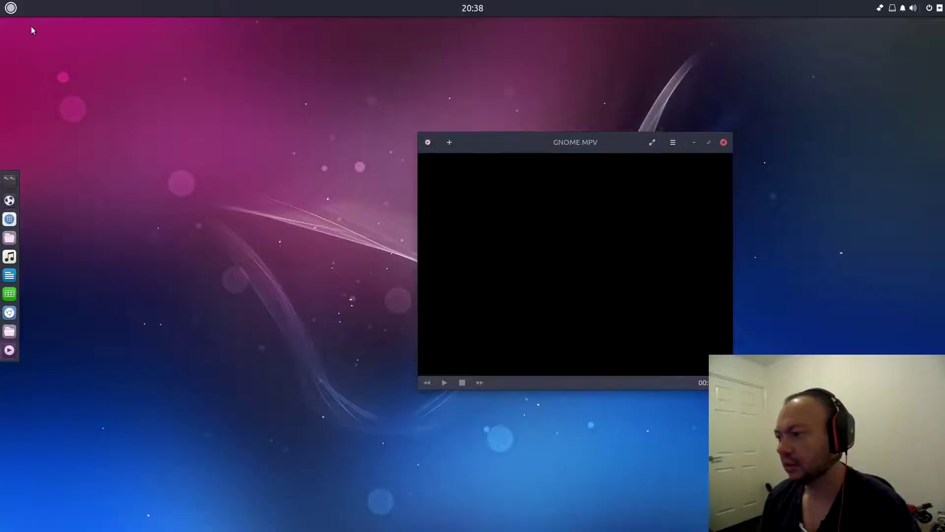
click(723, 143)
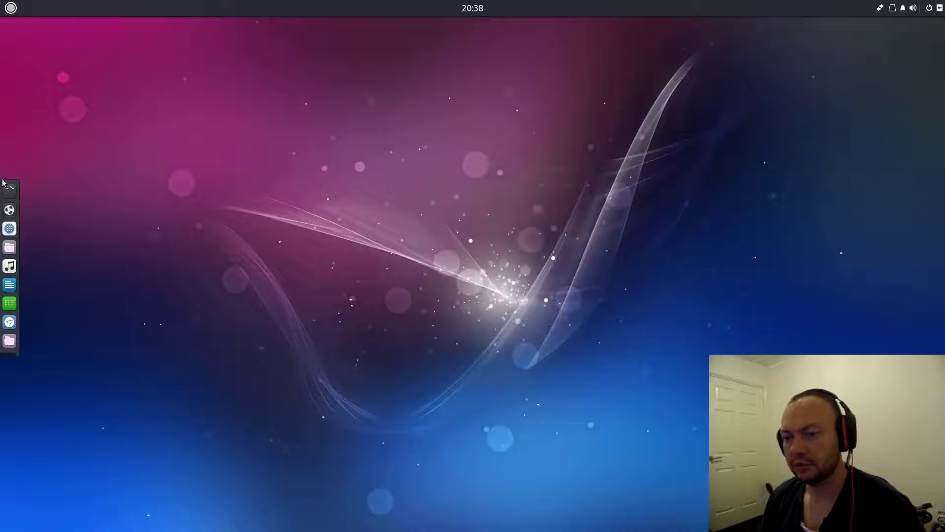
- Launch XTerm from the applications menu and maximize its window
click(10, 8)
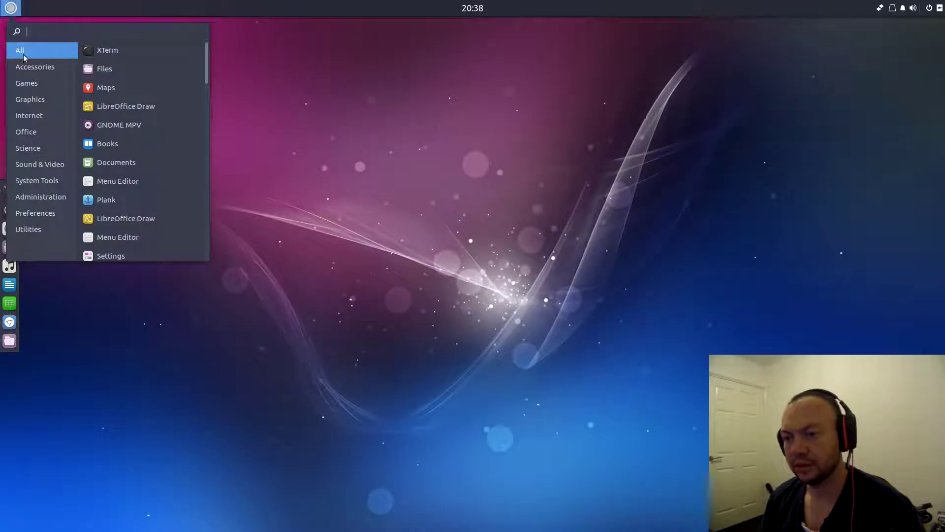
click(92, 50)
drag(270, 32, 542, 137)
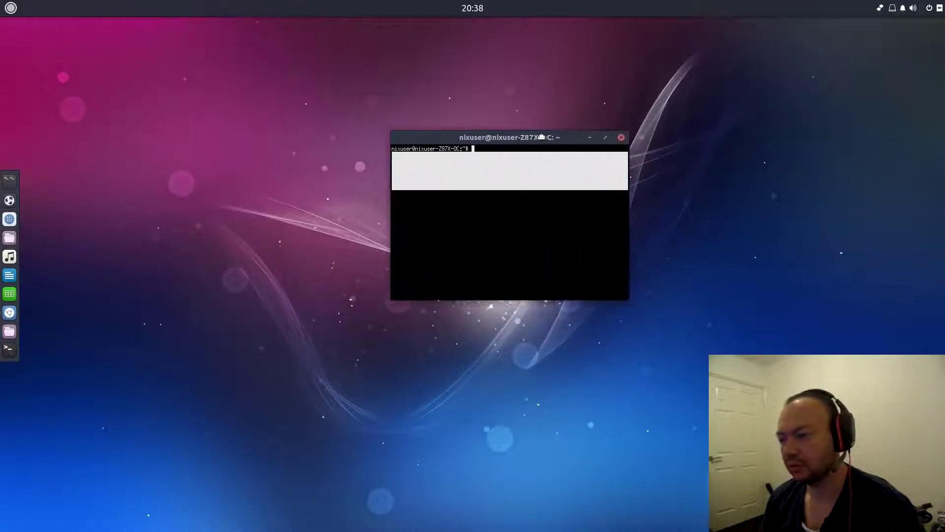
click(606, 138)
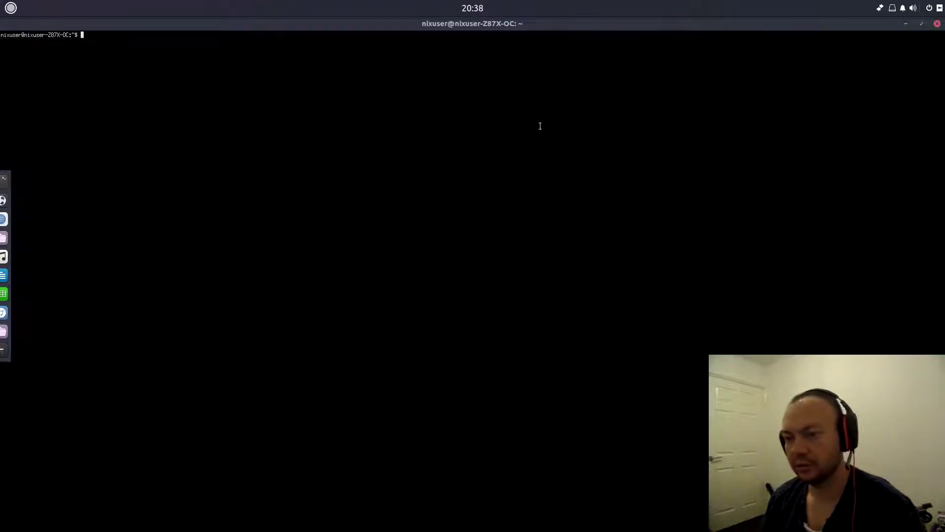
- Run ldd /usr/bin/gnome-mpv |grep gtk, highlight libgtk-3.so.0 in the output, then close XTerm
text(ldd /us)
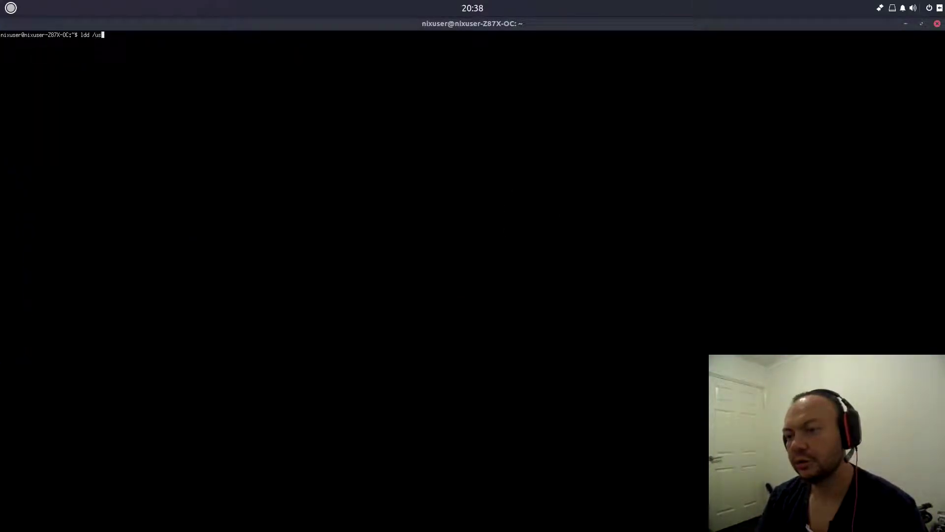
text(bin/gnome-mpv |grep gtk)
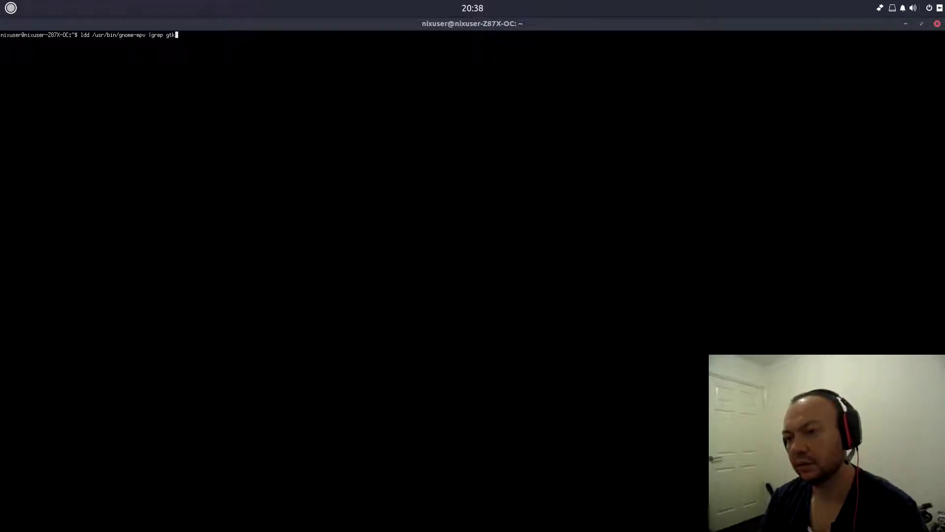
key(Return)
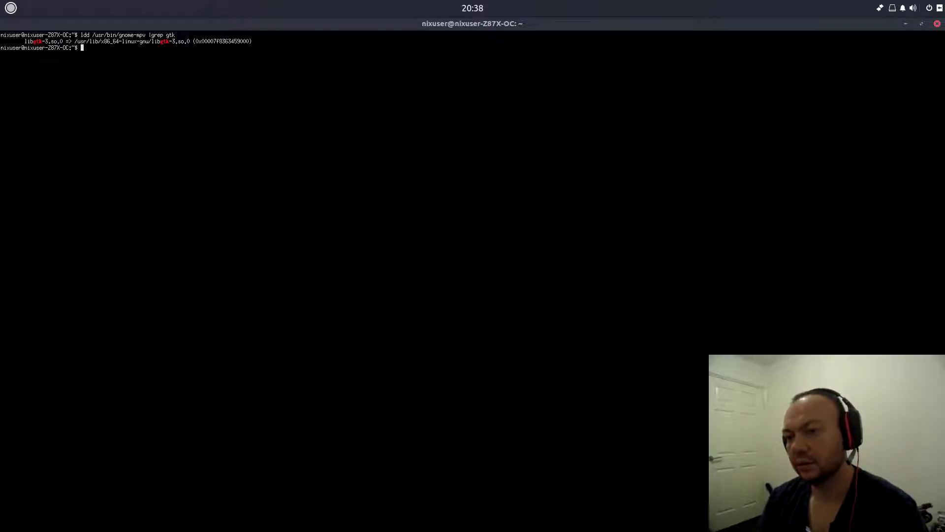
double_click(159, 41)
click(205, 93)
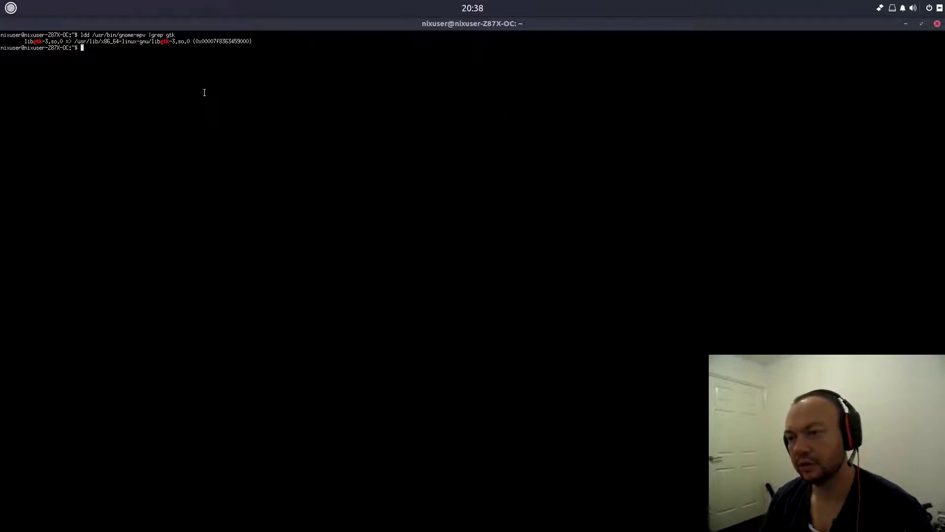
click(937, 25)
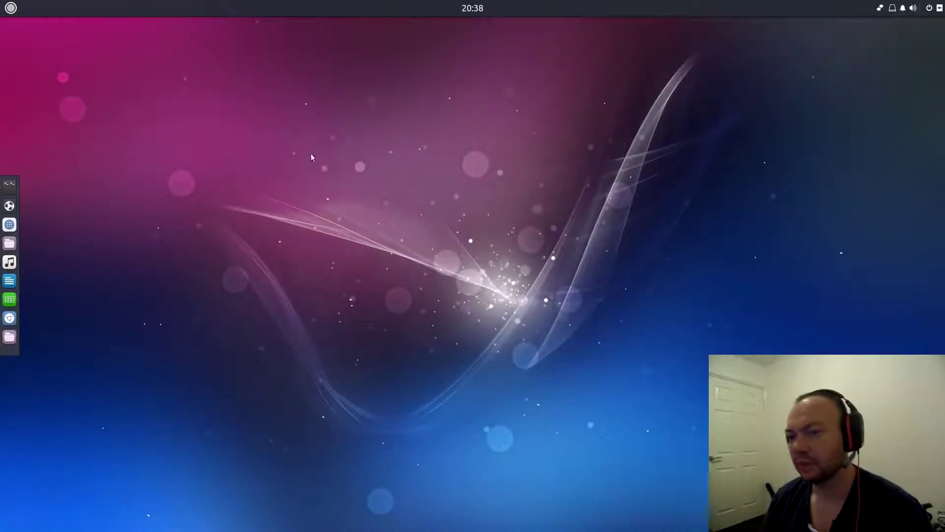
- Filter the Budgie menu to Sound & Video and start Rhythmbox Music Player
click(4, 10)
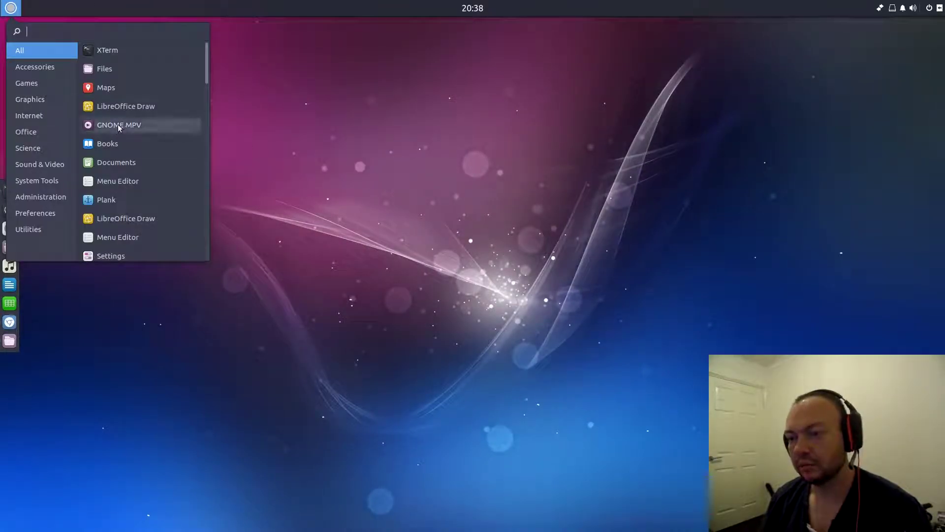
click(25, 168)
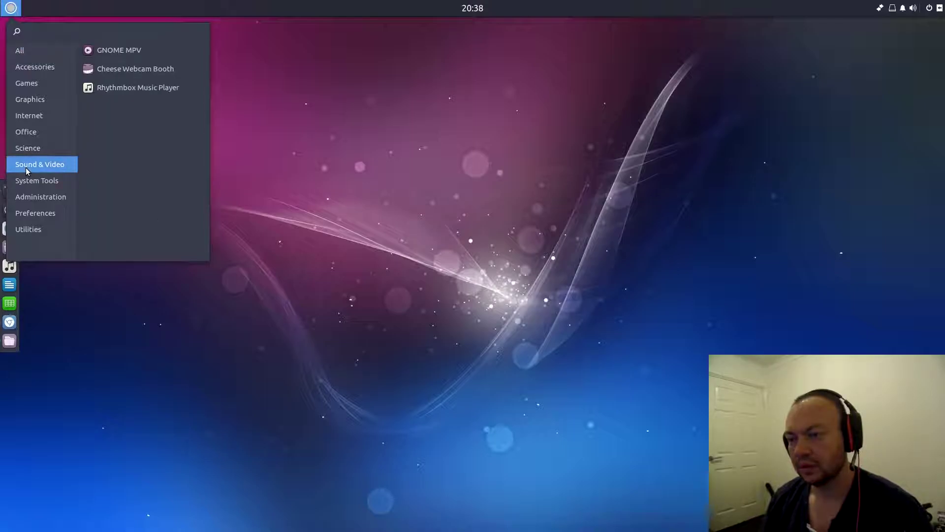
click(113, 87)
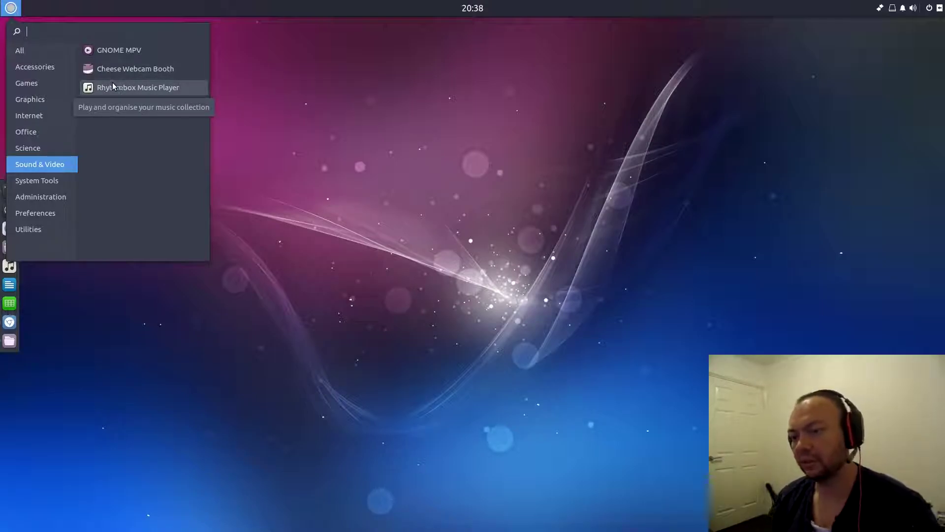
click(105, 91)
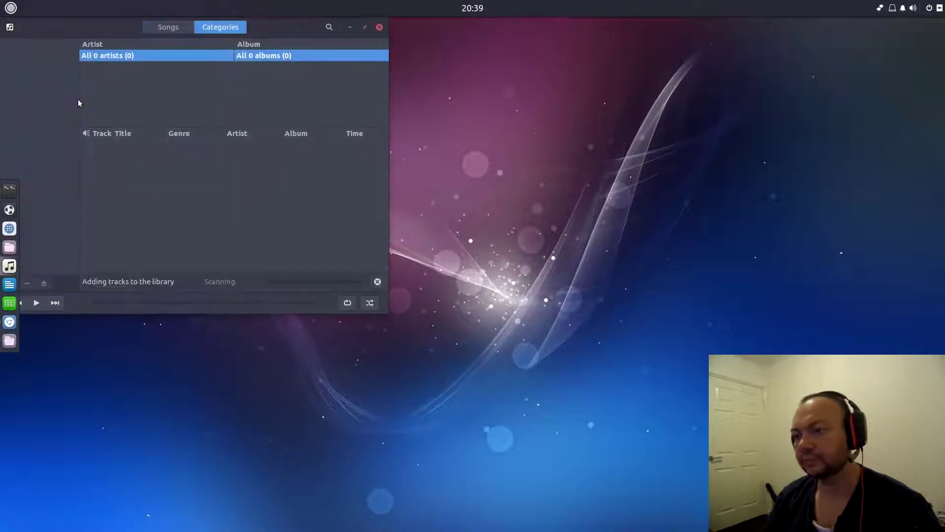
- Centre the Rhythmbox window, maximize it, restore it via the title bar, then close it
drag(320, 29, 568, 105)
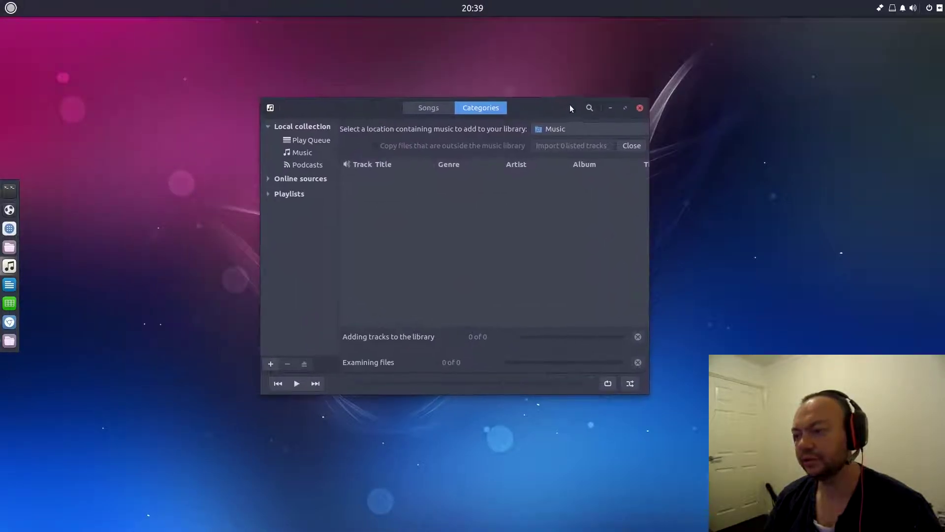
click(625, 108)
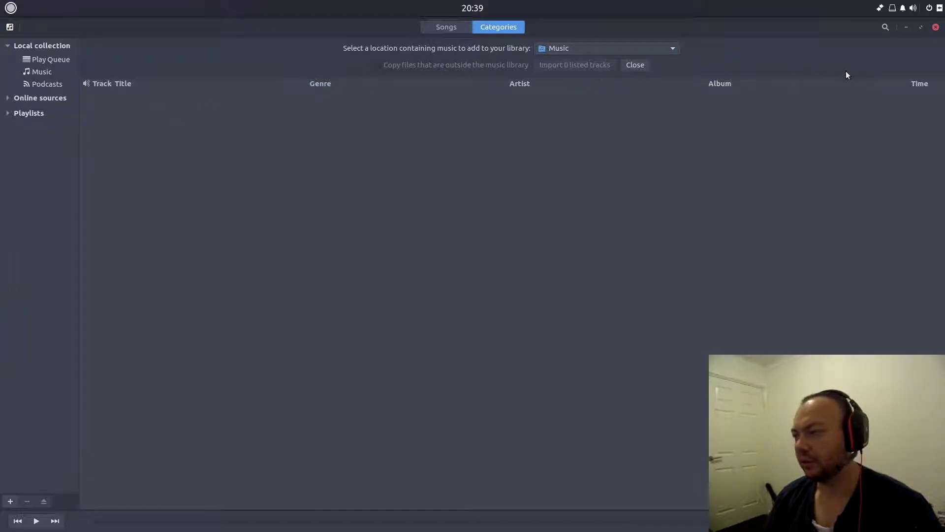
double_click(840, 25)
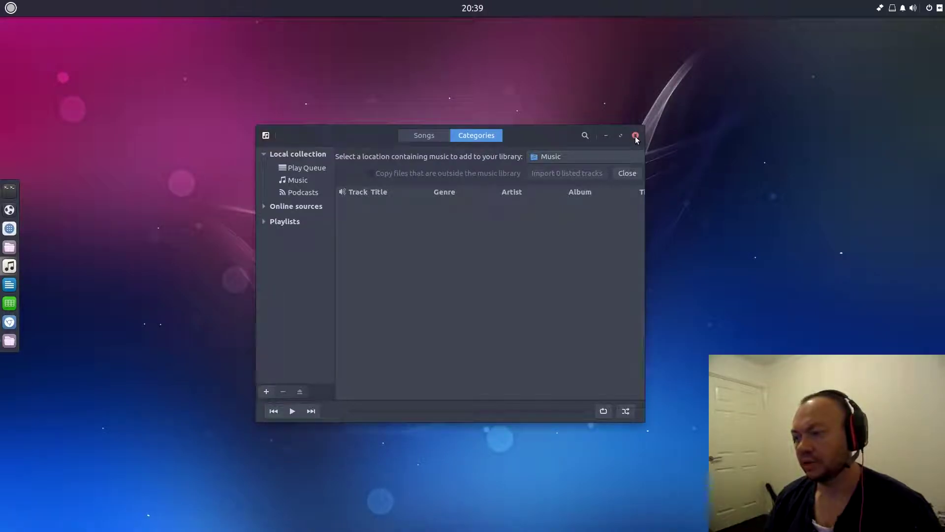
click(636, 138)
- Browse the Sound & Video and System Tools categories, then launch, move and close UXTerm
click(9, 10)
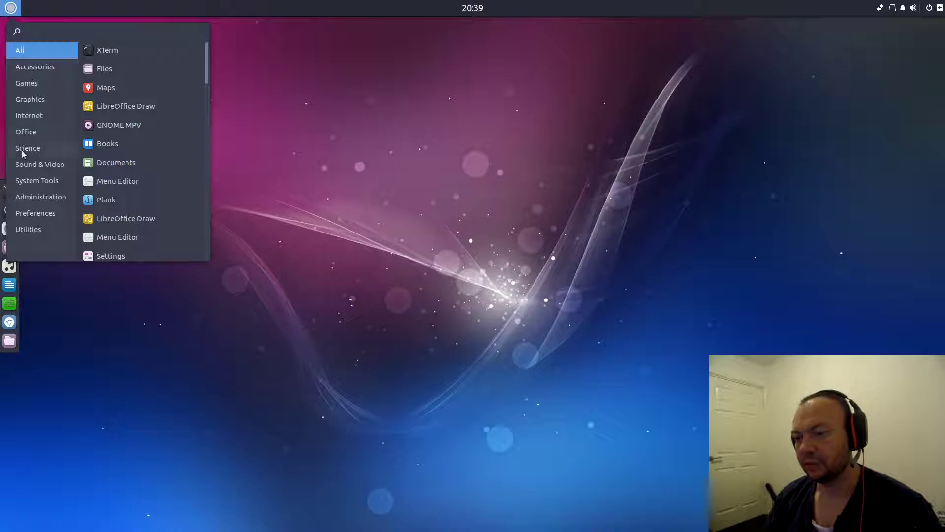
click(27, 165)
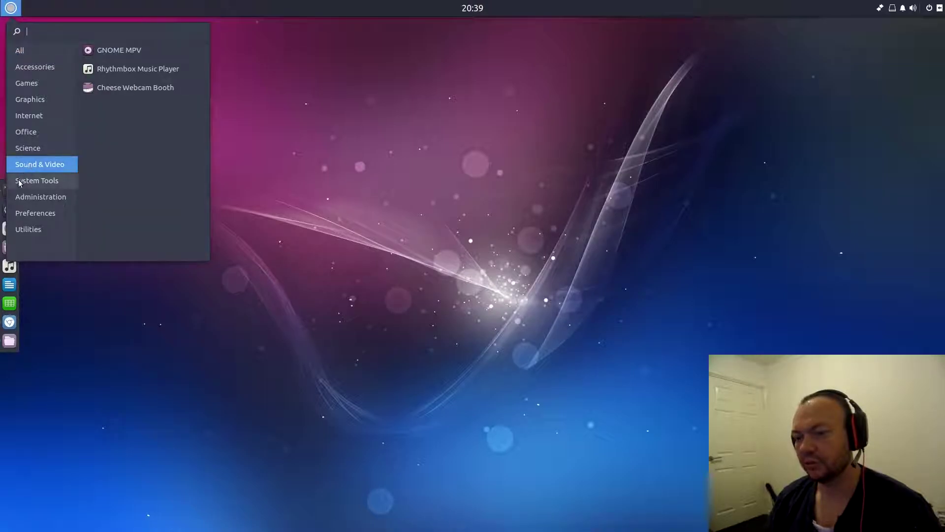
click(21, 181)
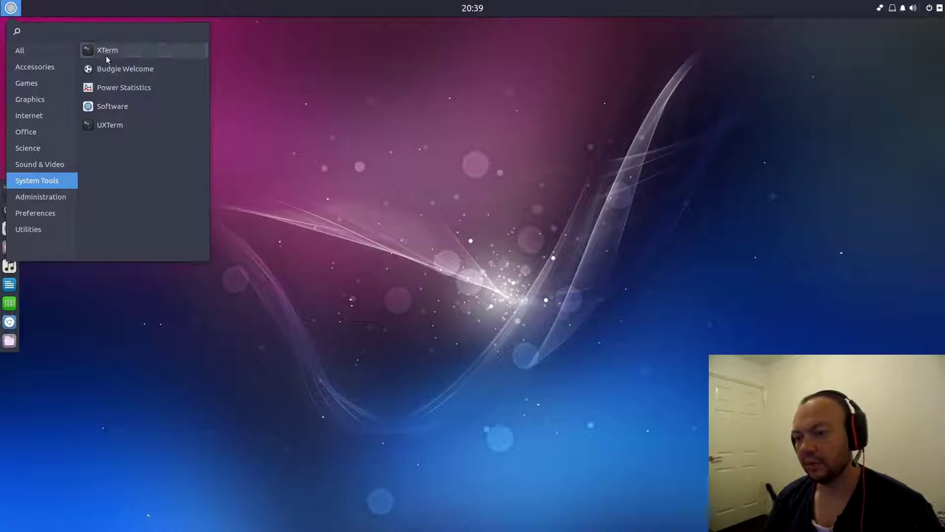
click(102, 128)
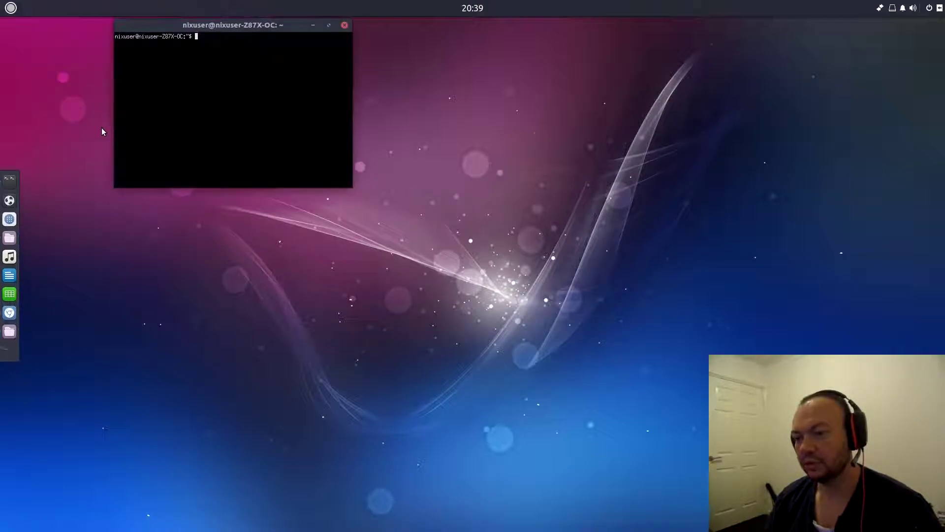
drag(260, 21, 317, 127)
click(406, 126)
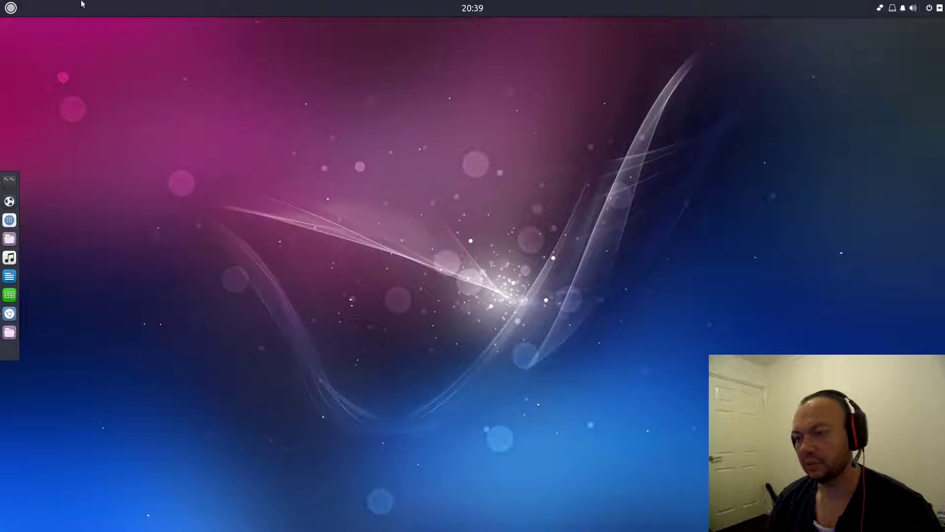
- Launch and close XTerm, then browse the System Tools and Accessories categories and close the menu
click(11, 8)
click(120, 53)
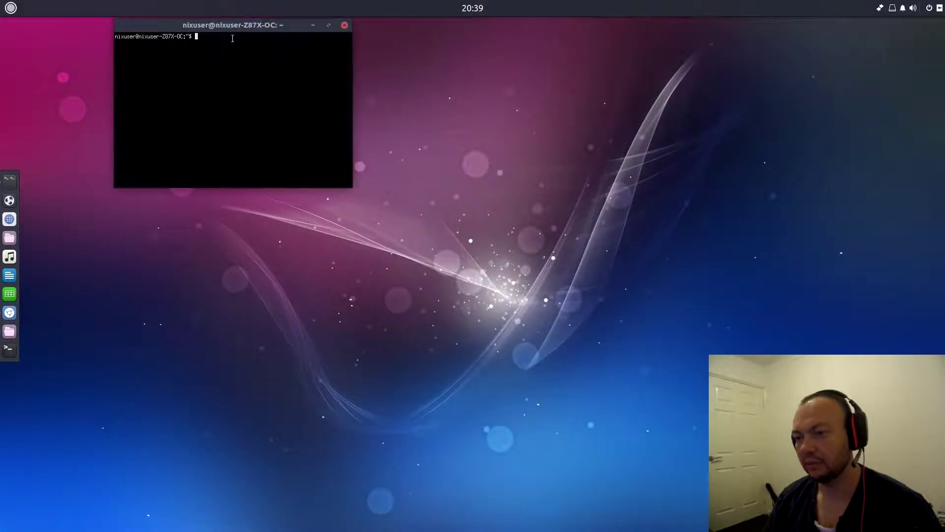
click(345, 25)
click(10, 8)
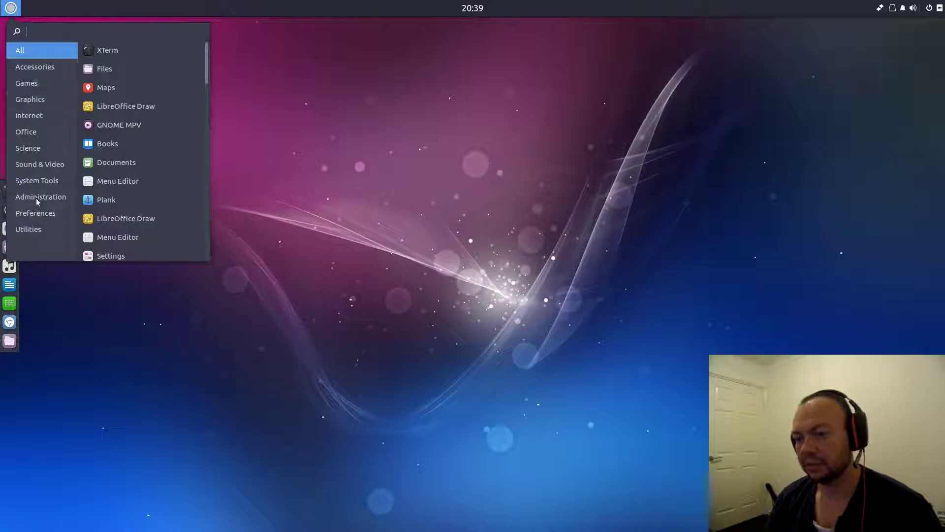
click(38, 182)
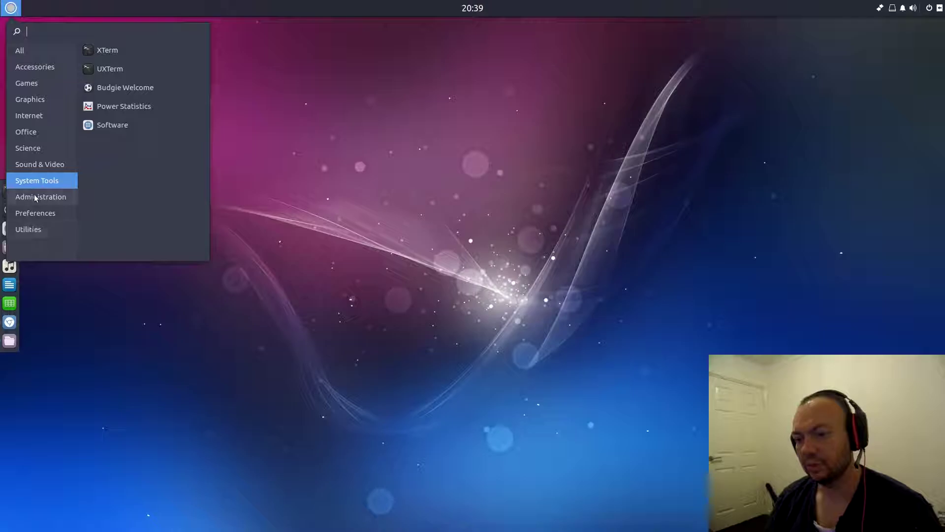
click(39, 66)
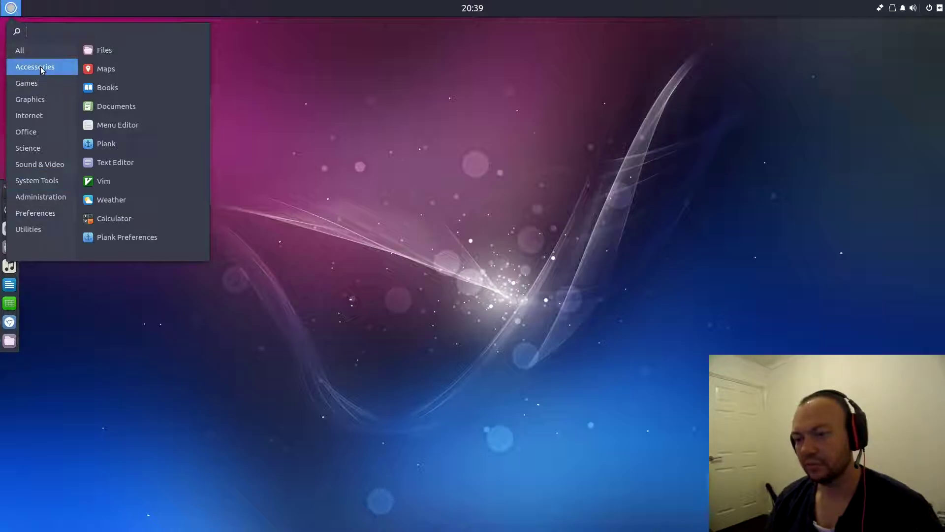
click(224, 102)
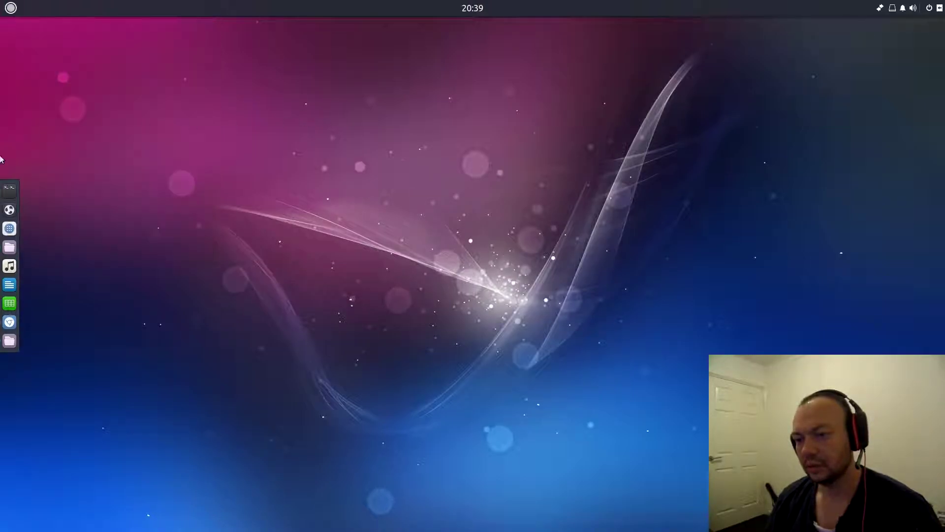
- Open a new Terminix window from its dock icon and maximize it
right_click(2, 198)
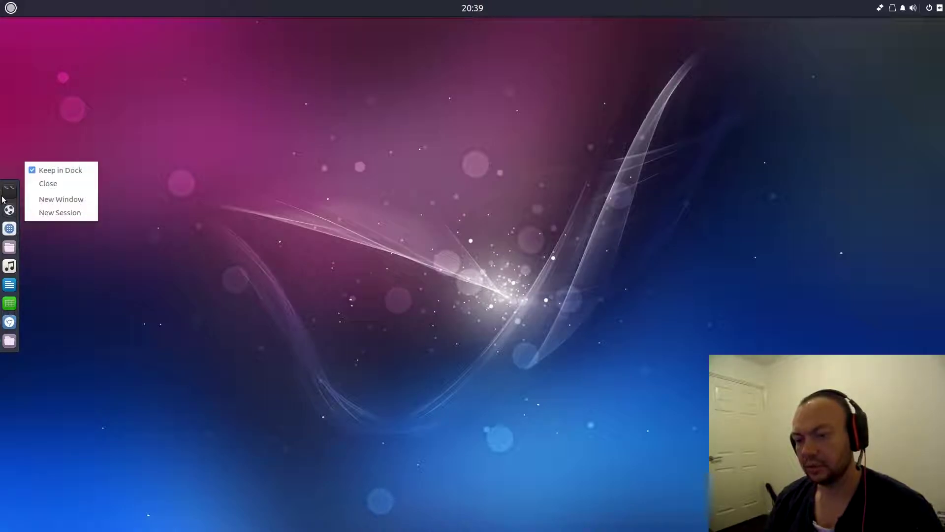
click(69, 199)
drag(306, 47, 279, 166)
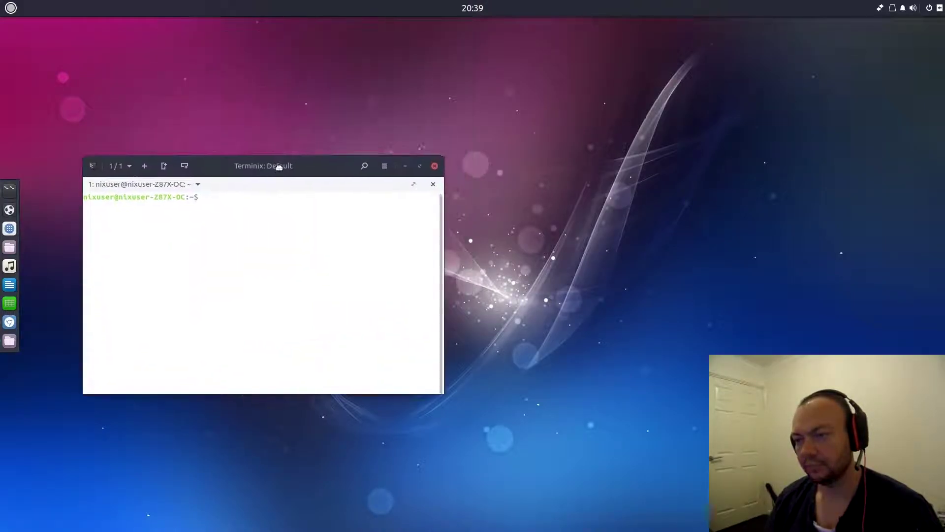
double_click(279, 166)
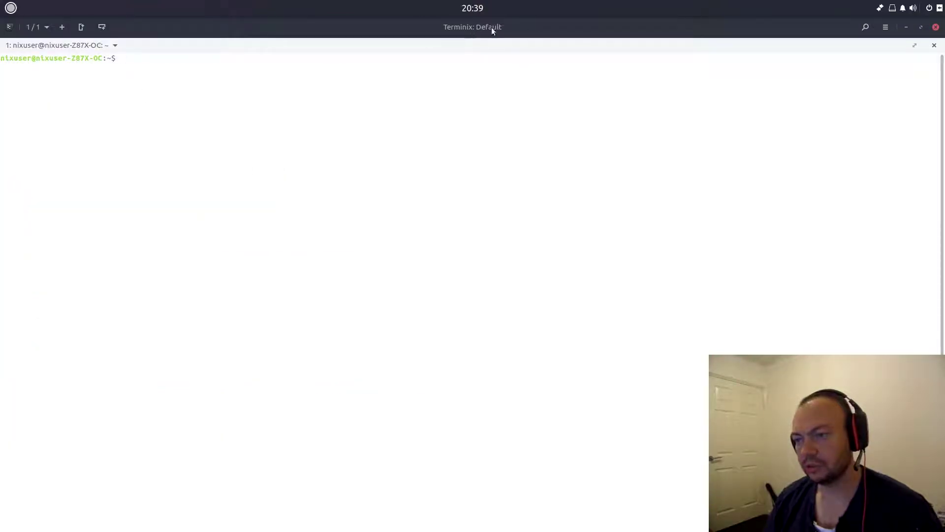
- Browse the Accessories and System Tools menu categories, then return to the Terminix window
click(11, 7)
click(30, 68)
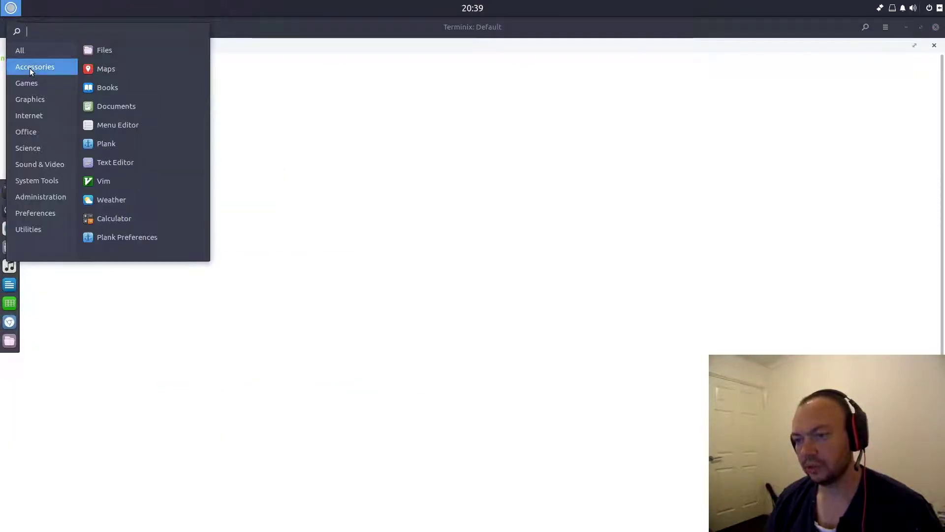
mouse_move(23, 119)
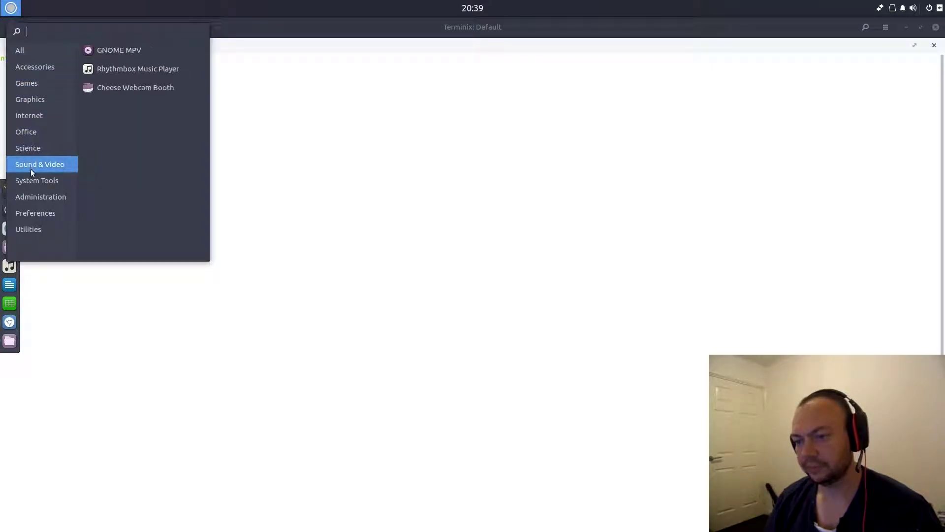
click(31, 182)
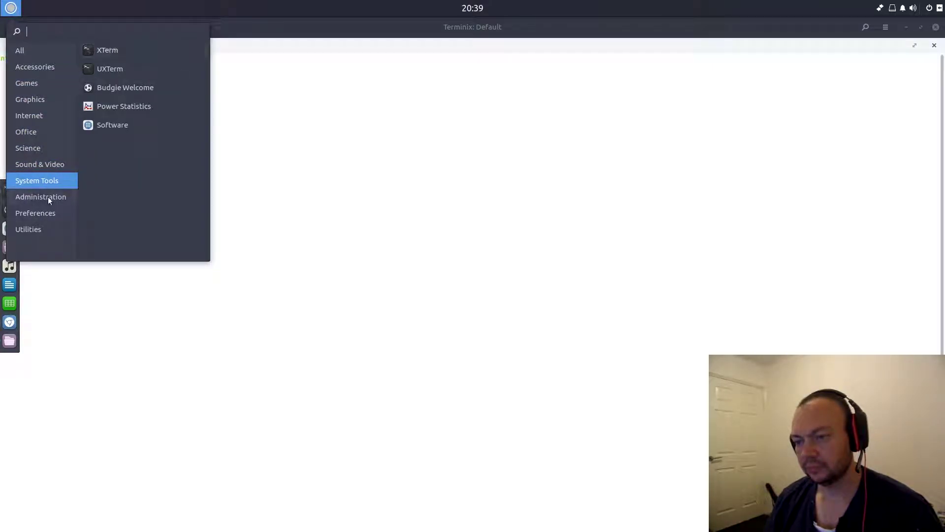
mouse_move(44, 210)
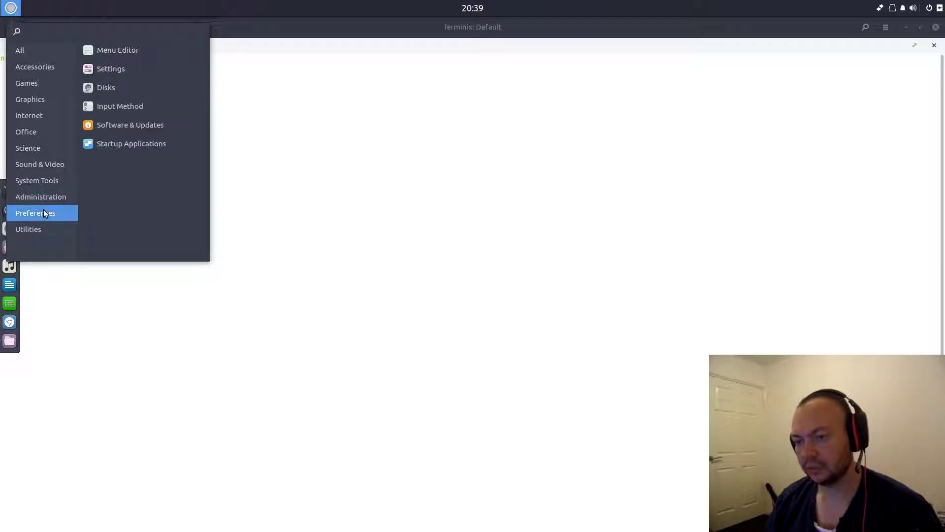
mouse_move(28, 230)
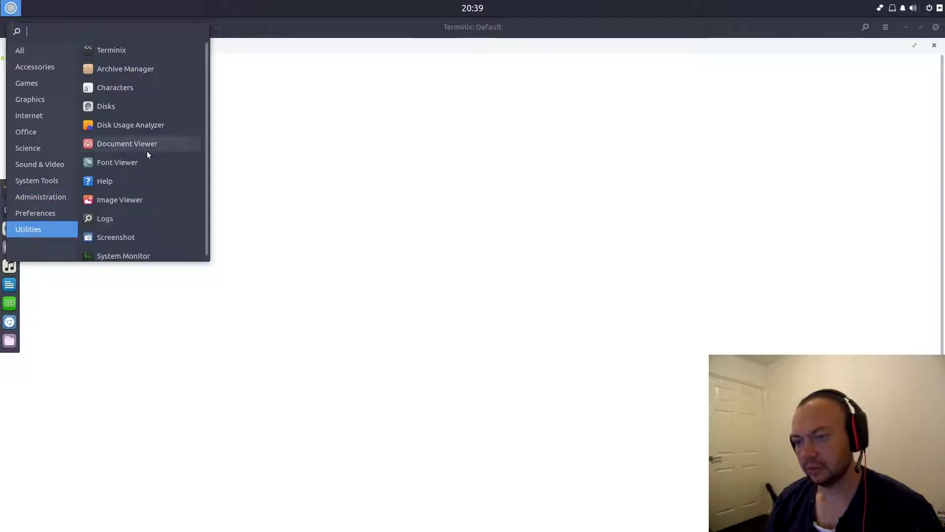
click(510, 130)
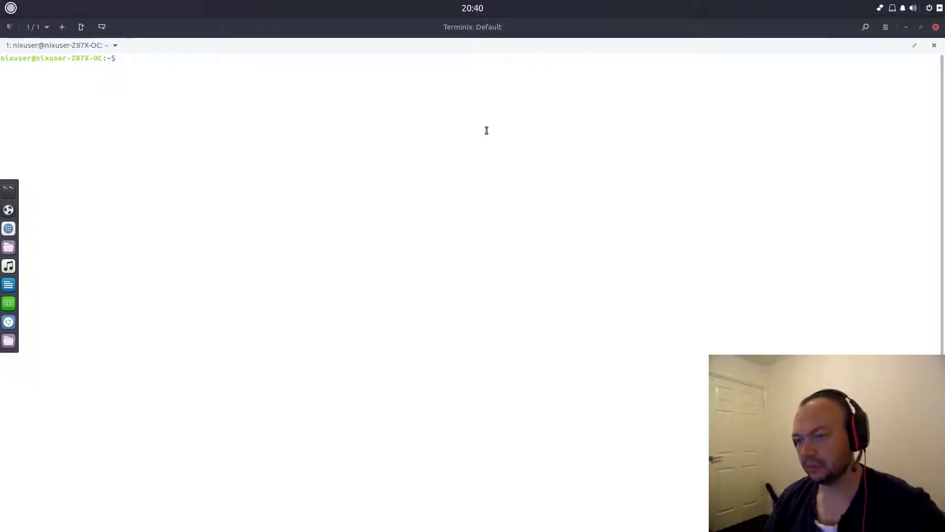
- Run ls, then split the Terminix session into four panes: two downward splits and one right split
text(ls)
key(Return)
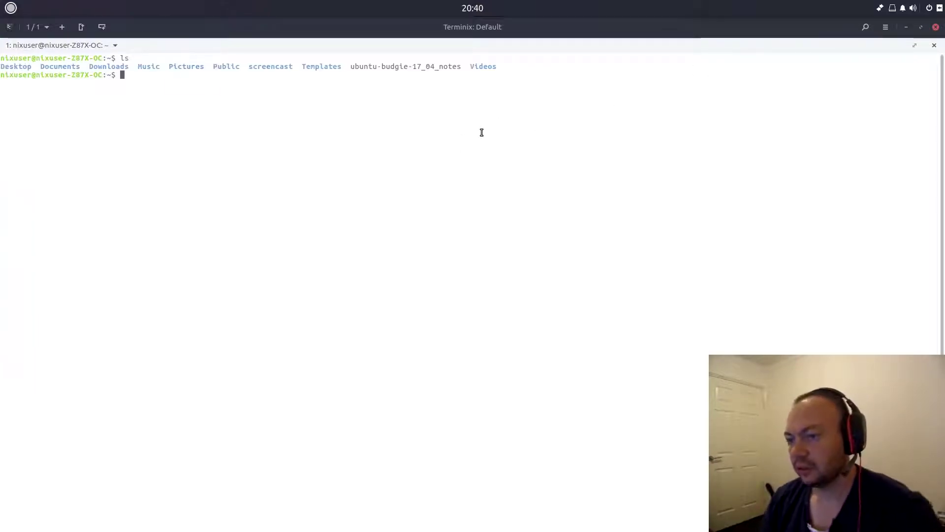
click(103, 28)
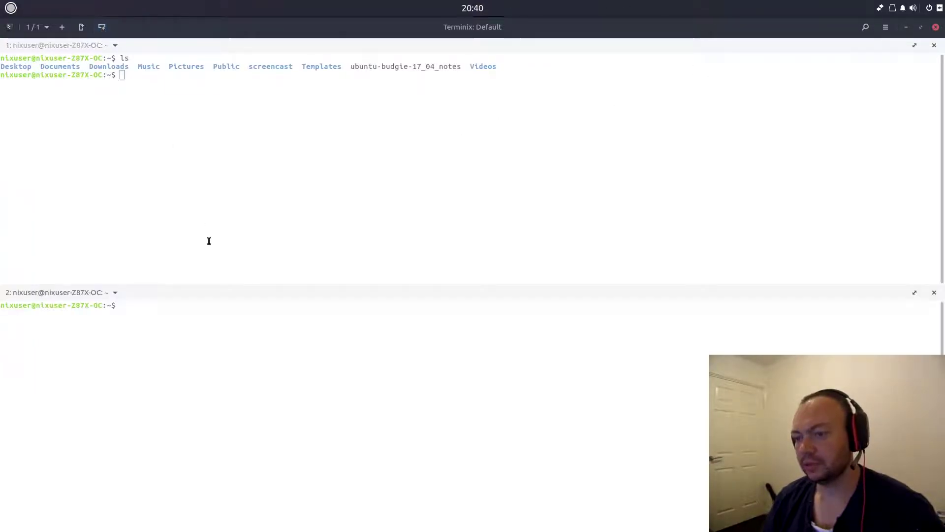
click(103, 27)
click(81, 28)
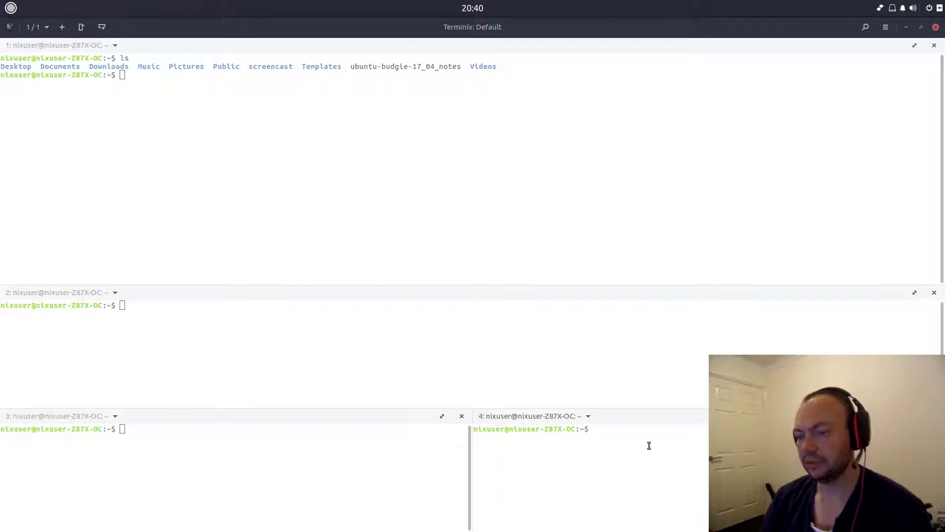
- Run ls in panes 4, 2 and 3 to list the home folder in each
text(ls)
key(Return)
click(238, 368)
text(ls)
key(Return)
click(171, 516)
text(ls)
key(Return)
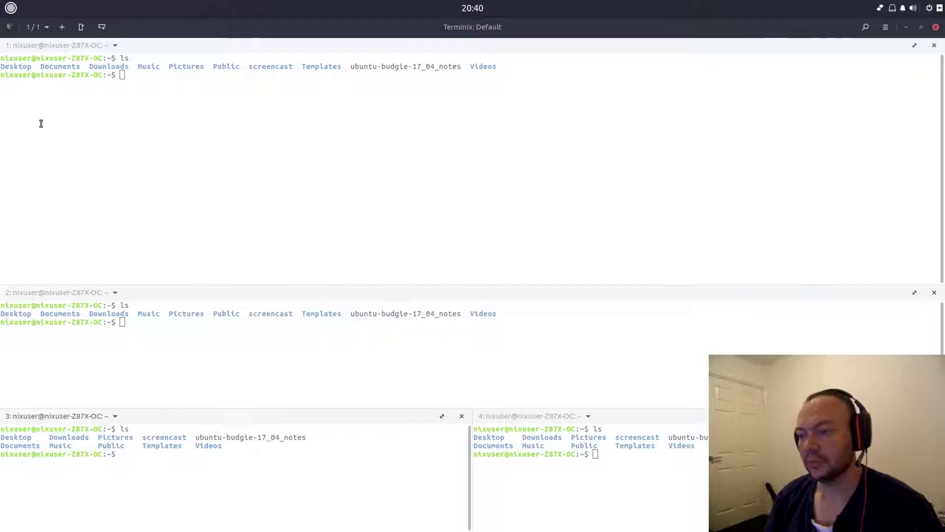
click(13, 4)
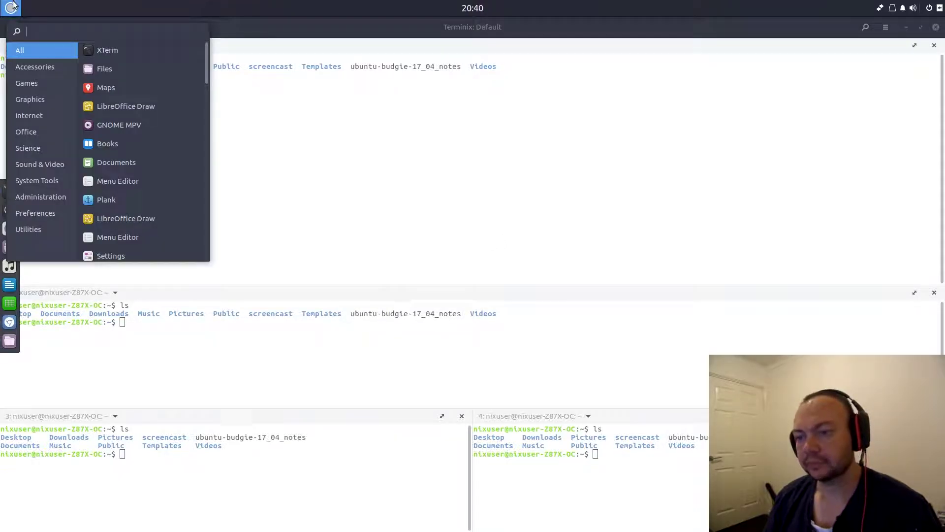
click(25, 187)
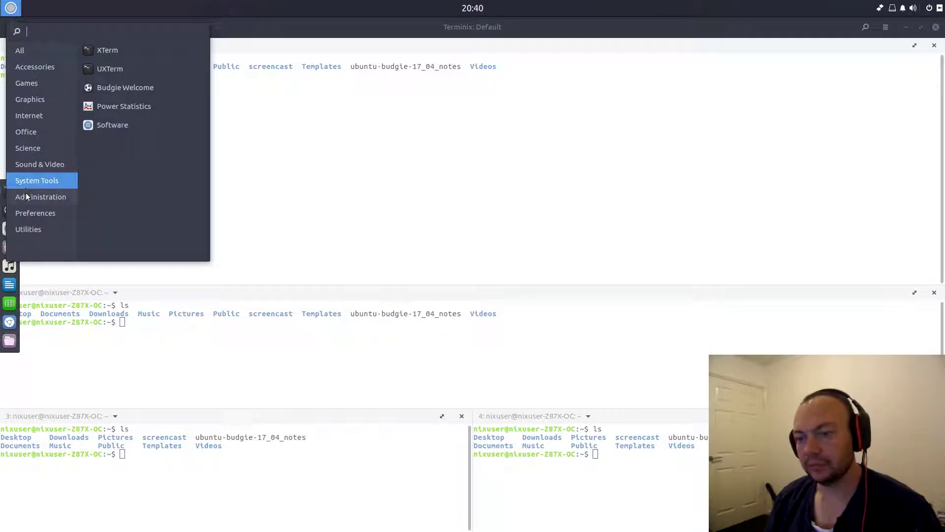
click(26, 196)
click(29, 183)
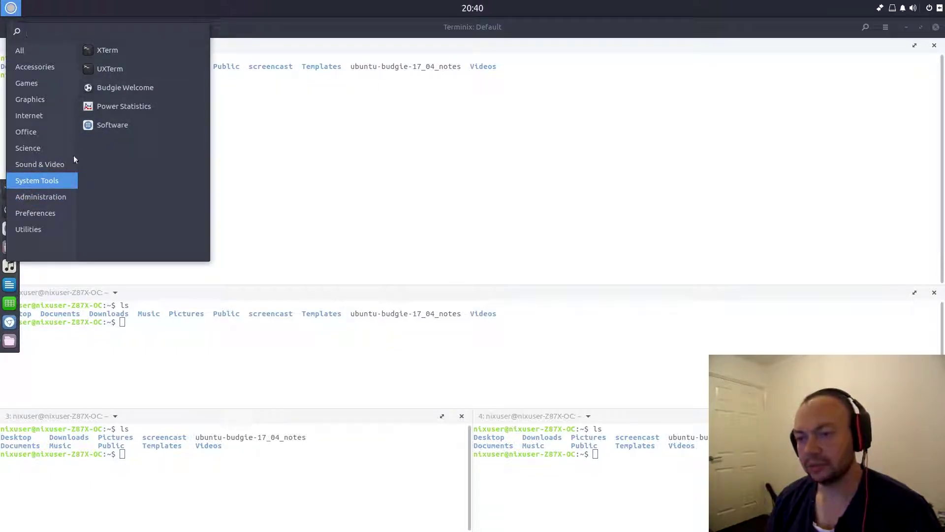
click(31, 196)
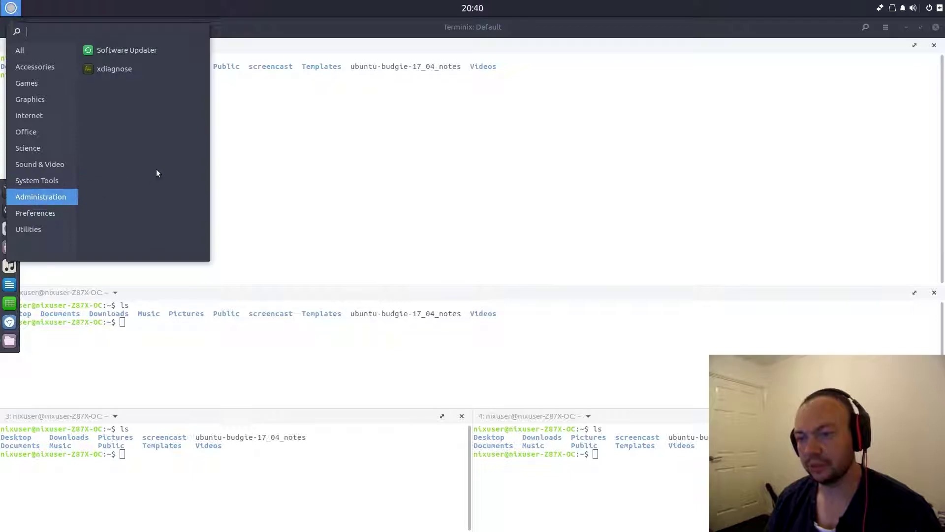
click(108, 68)
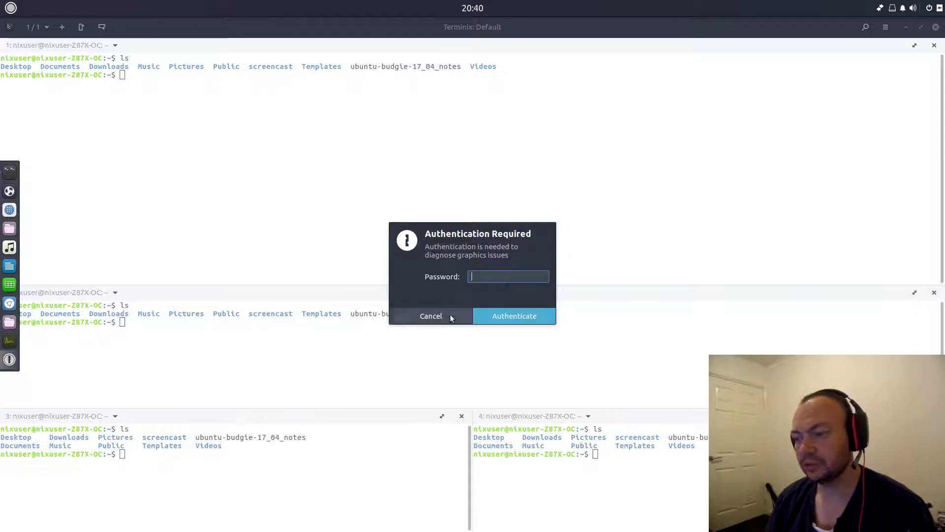
text(***)
key(BackSpace)
key(BackSpace)
key(BackSpace)
text(*********)
key(Return)
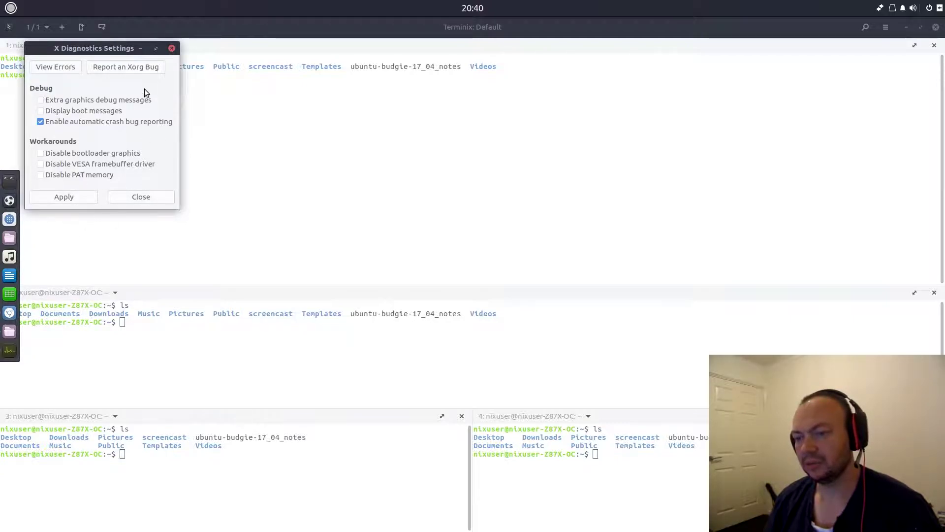
- Close the X Diagnostics Settings window, browse the Administration and Preferences categories, then close the menu
click(172, 48)
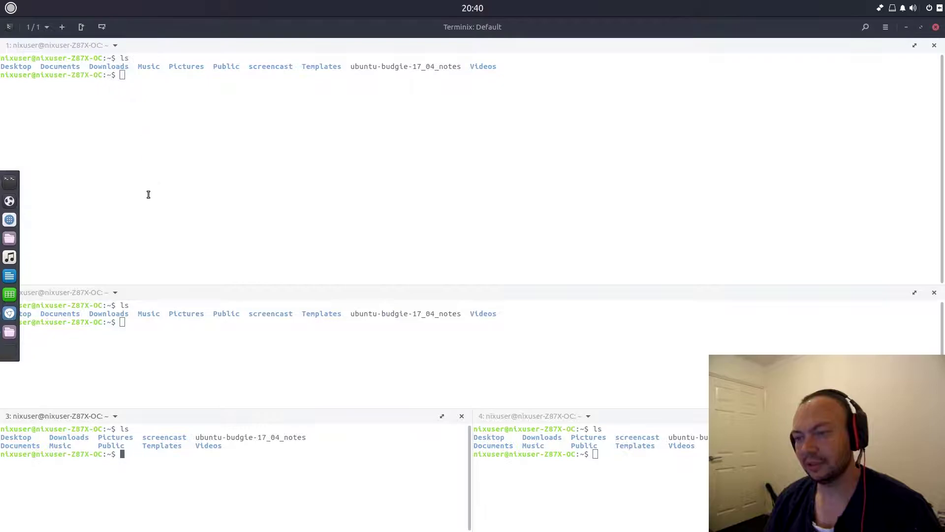
click(1, 9)
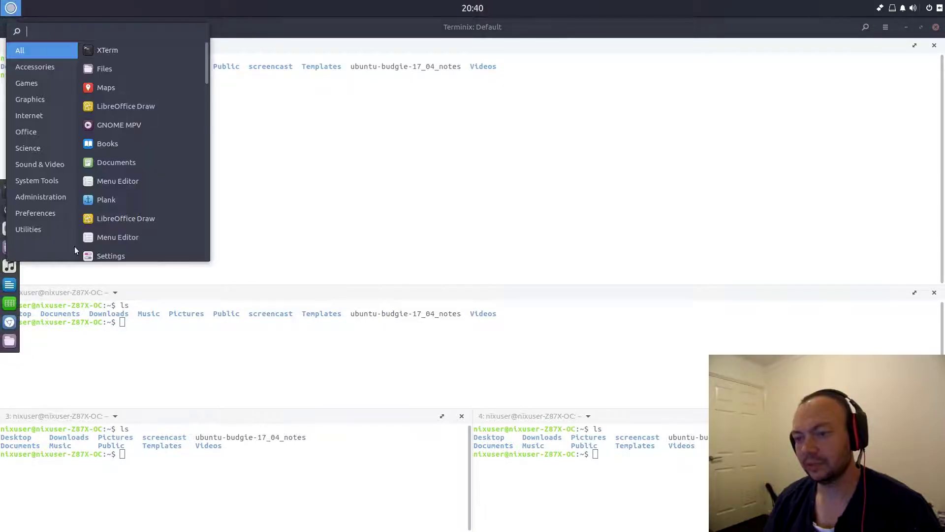
click(34, 195)
click(30, 214)
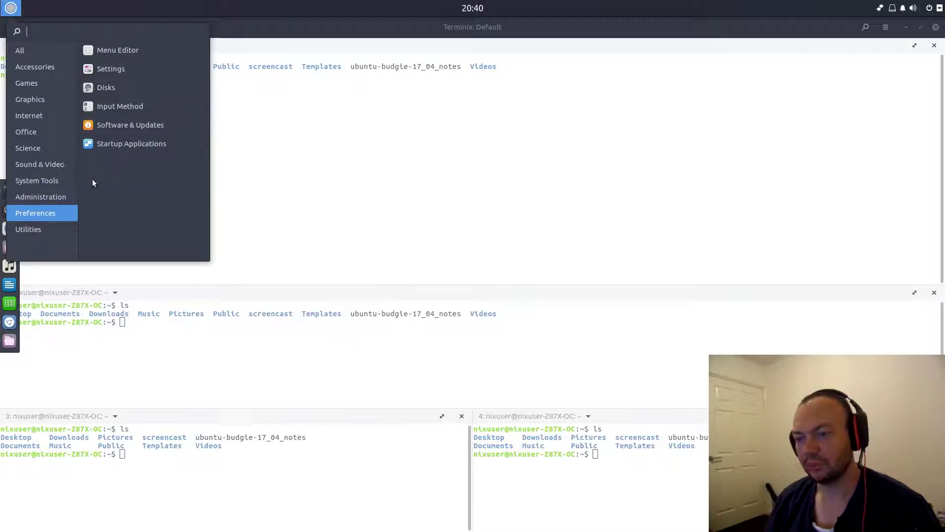
click(411, 169)
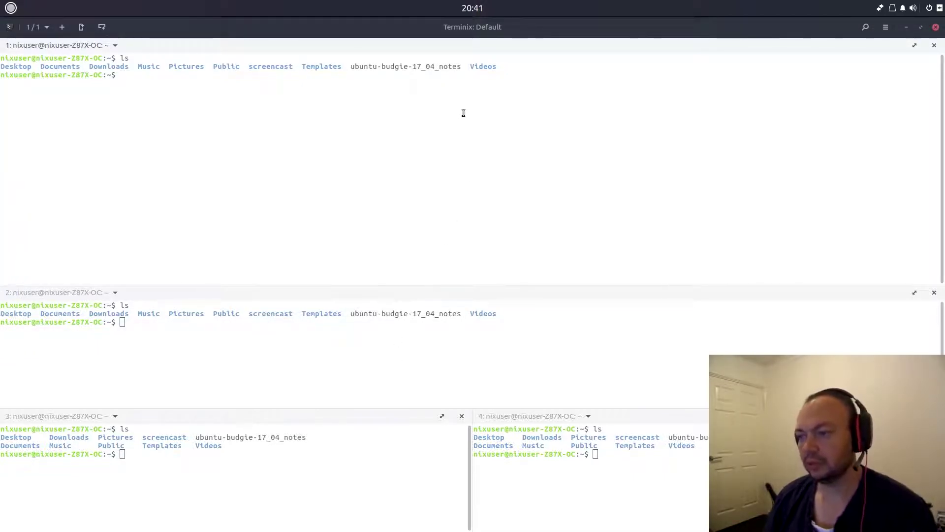
- Select the notes file name, close the three lower terminal panes, and focus the top pane
double_click(400, 67)
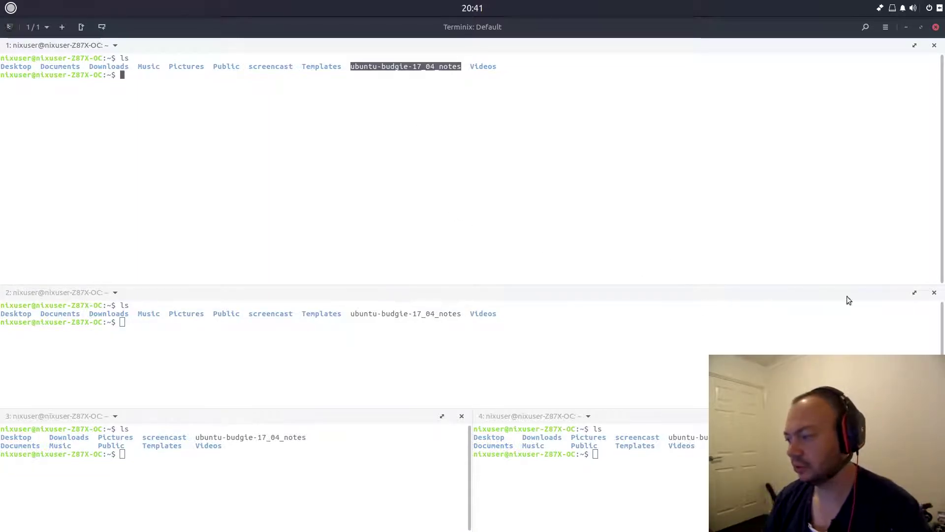
click(935, 293)
click(938, 295)
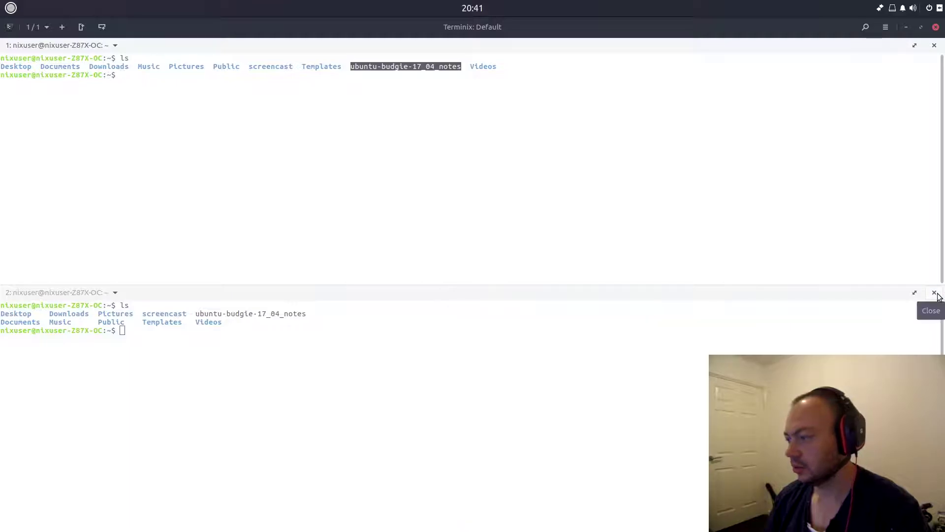
click(938, 295)
click(527, 202)
- Print ubuntu-budgie-17_04_notes with cat and tab completion, then highlight its first line
text(cat u)
key(Tab)
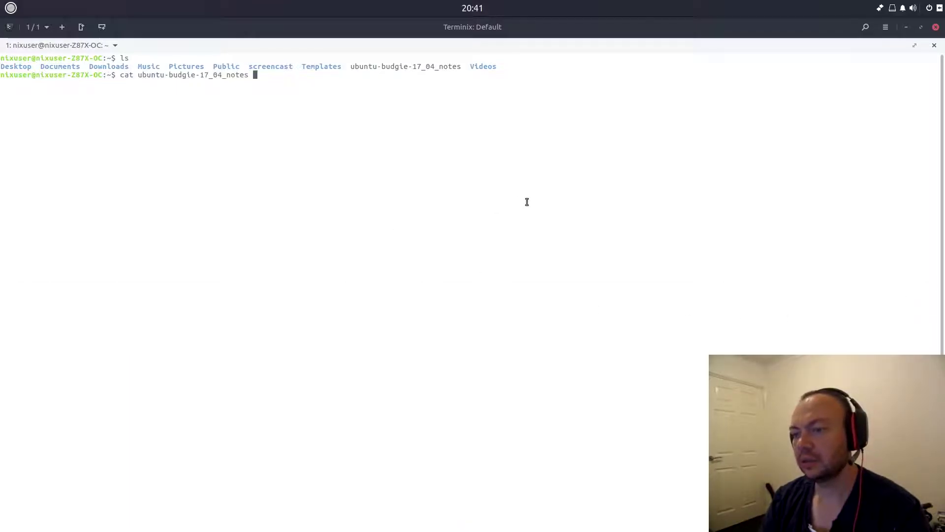
key(Return)
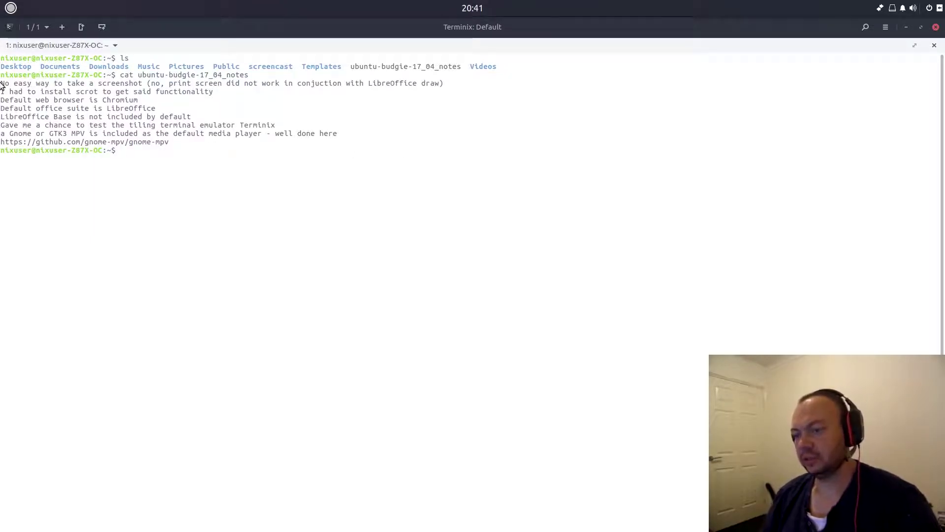
triple_click(122, 83)
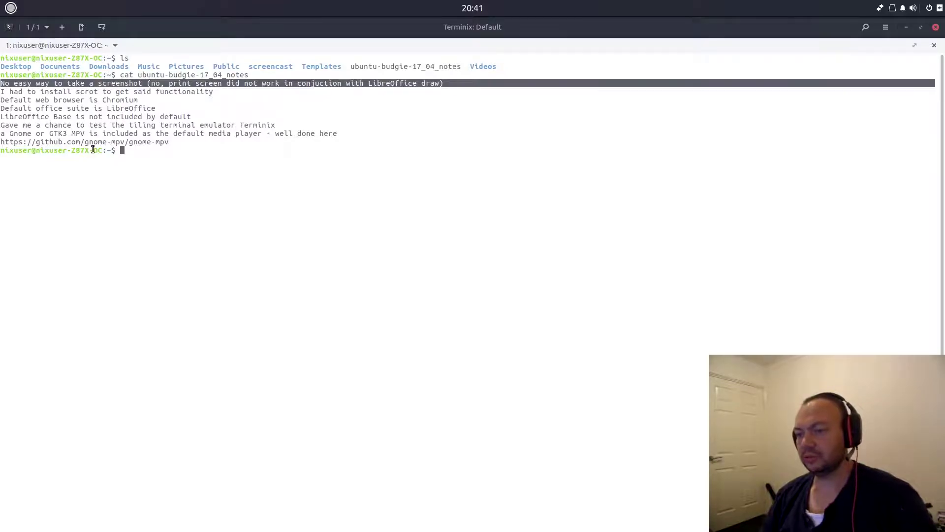
click(170, 82)
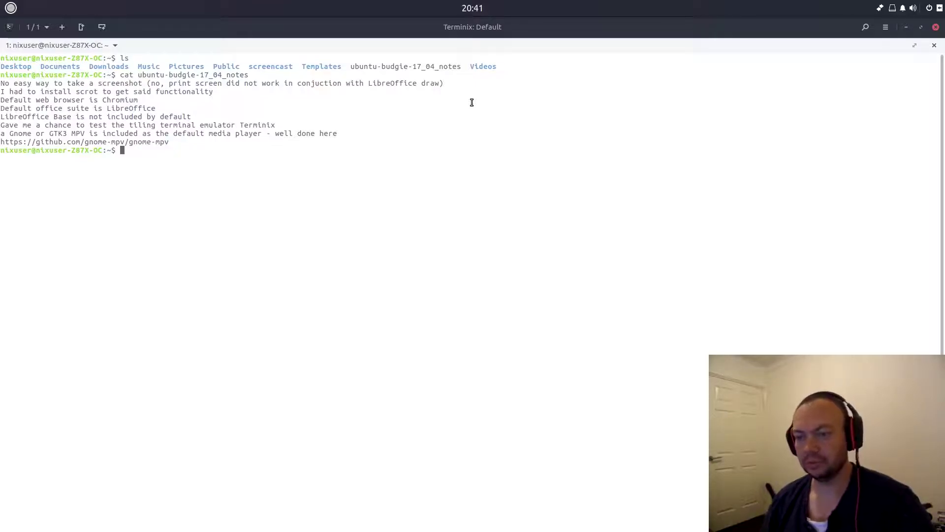
- Highlight the notes lines about installing scrot and the default web browser
drag(18, 92, 204, 91)
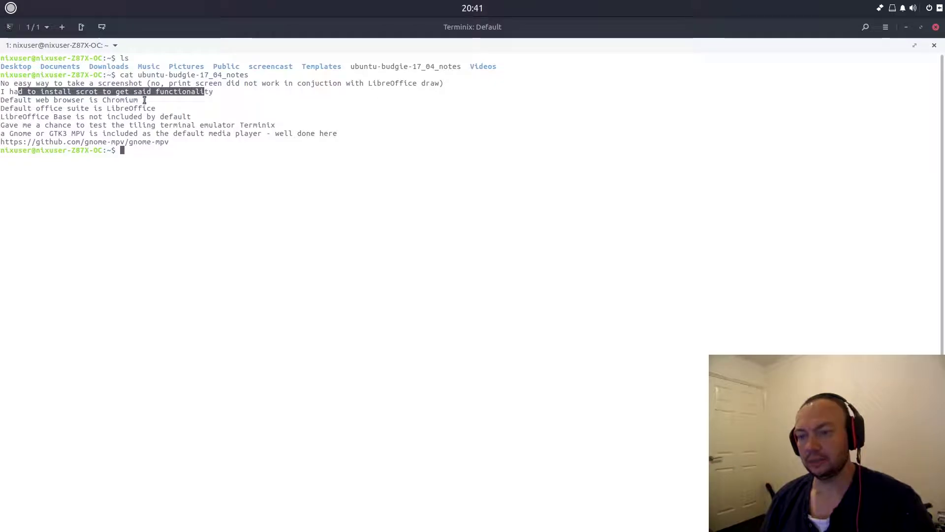
click(15, 100)
mouse_move(1, 217)
click(163, 229)
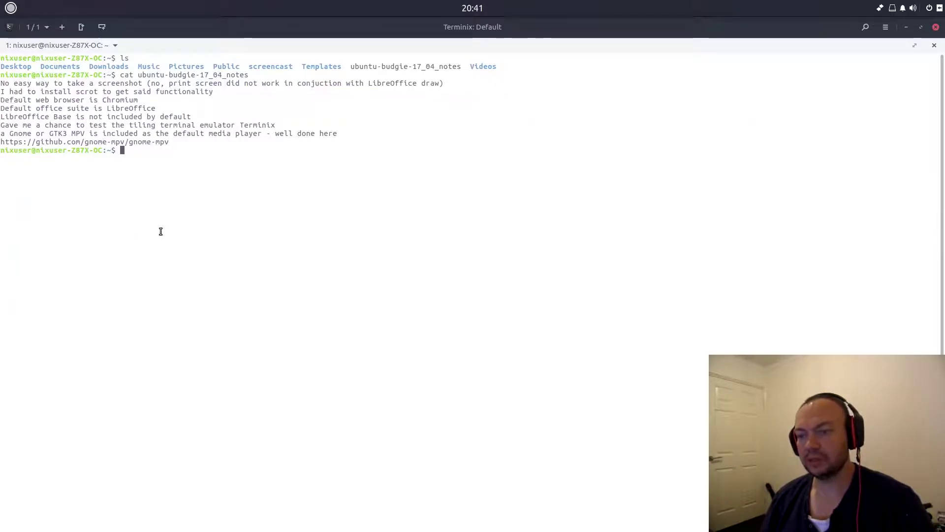
triple_click(141, 100)
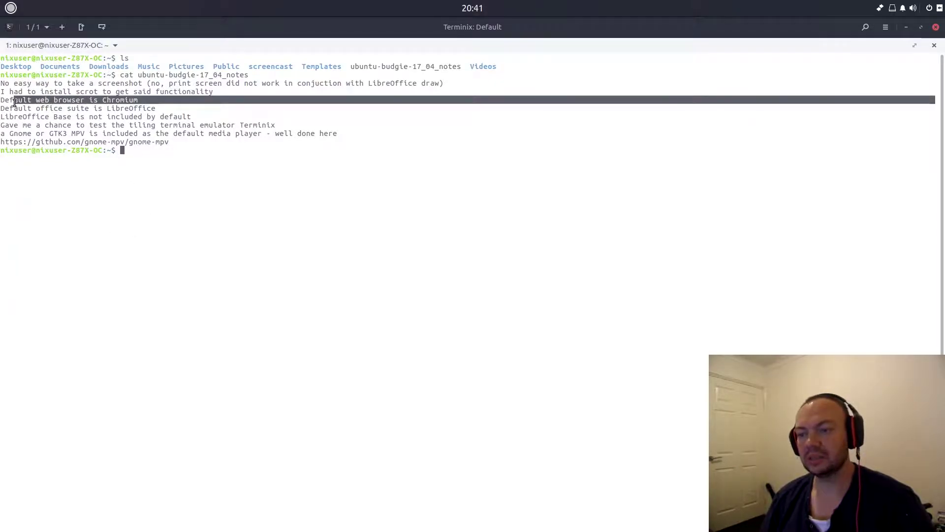
click(129, 160)
- Highlight the default office suite line and the words LibreOffice and Chromium
drag(157, 109, 1, 109)
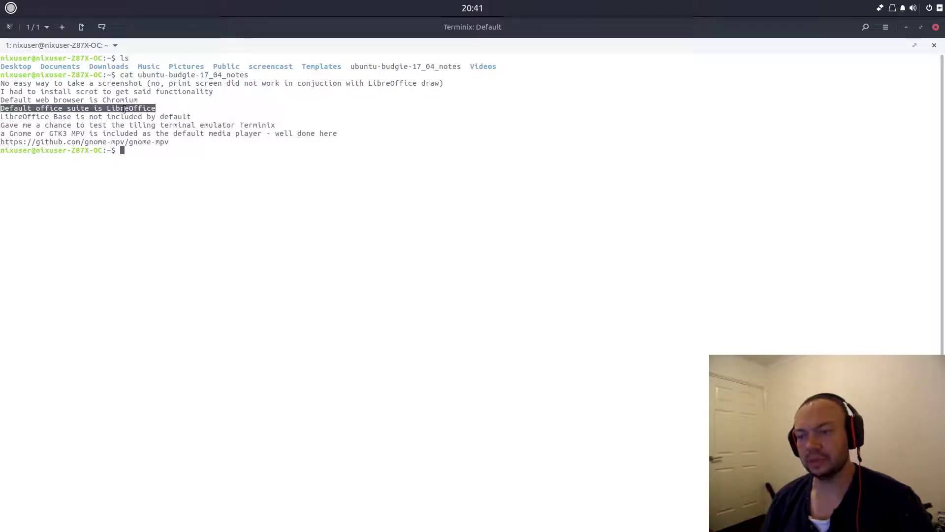
double_click(124, 108)
click(196, 205)
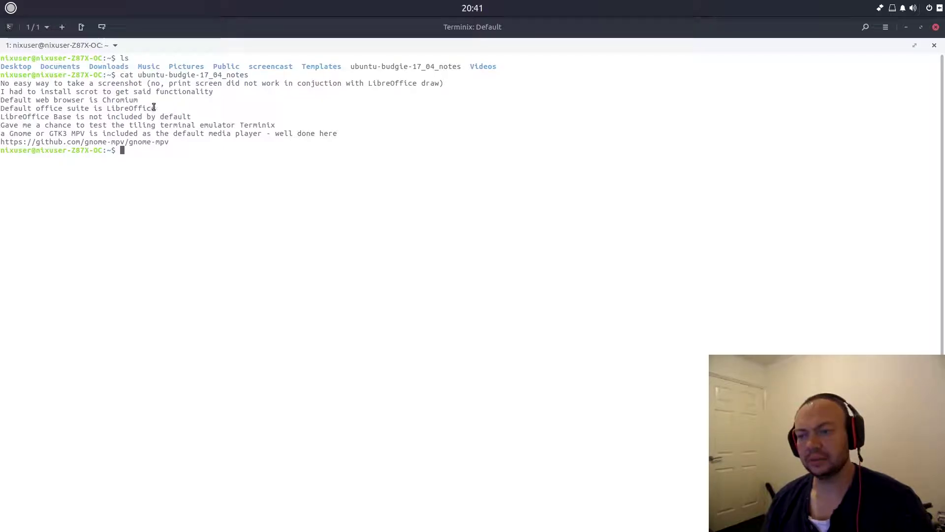
double_click(121, 100)
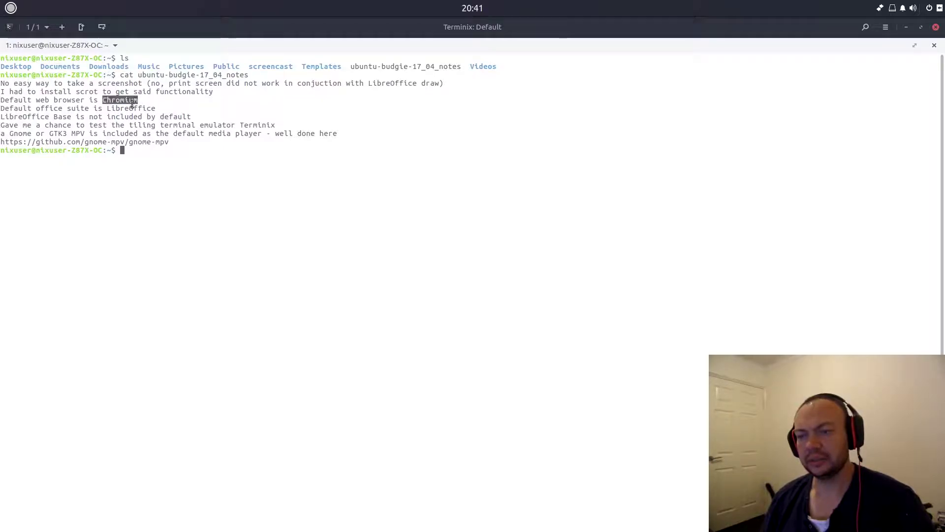
click(232, 286)
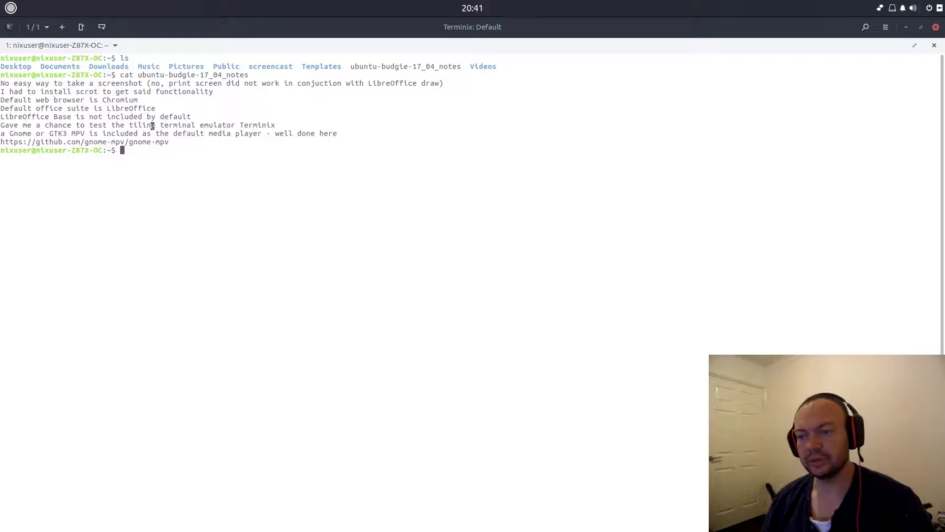
double_click(30, 120)
click(61, 145)
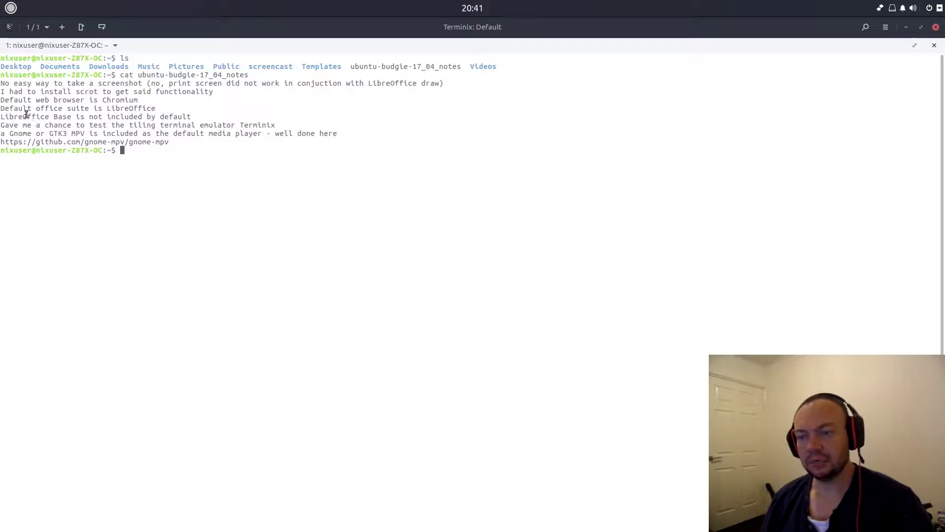
- Highlight the lines about testing Terminix and the MPV media player, then the word MPV
drag(22, 125, 273, 125)
click(140, 299)
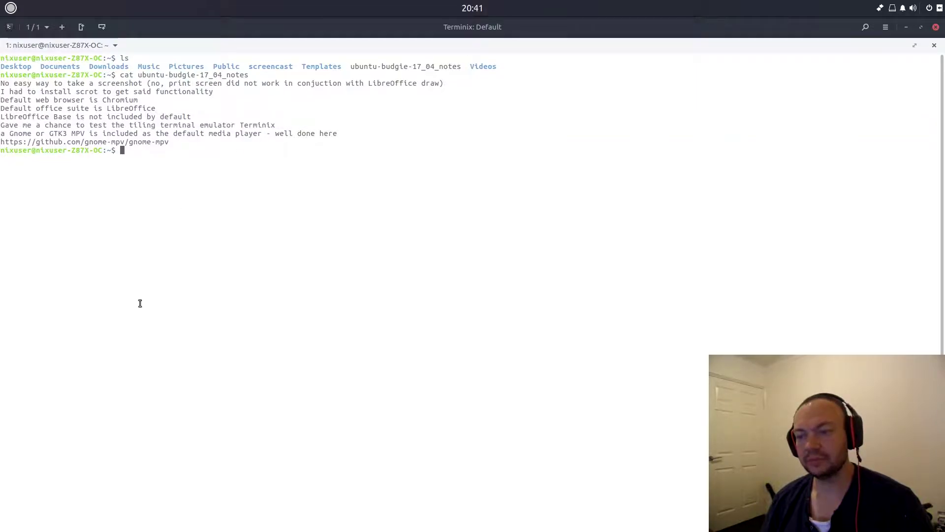
drag(6, 134, 335, 134)
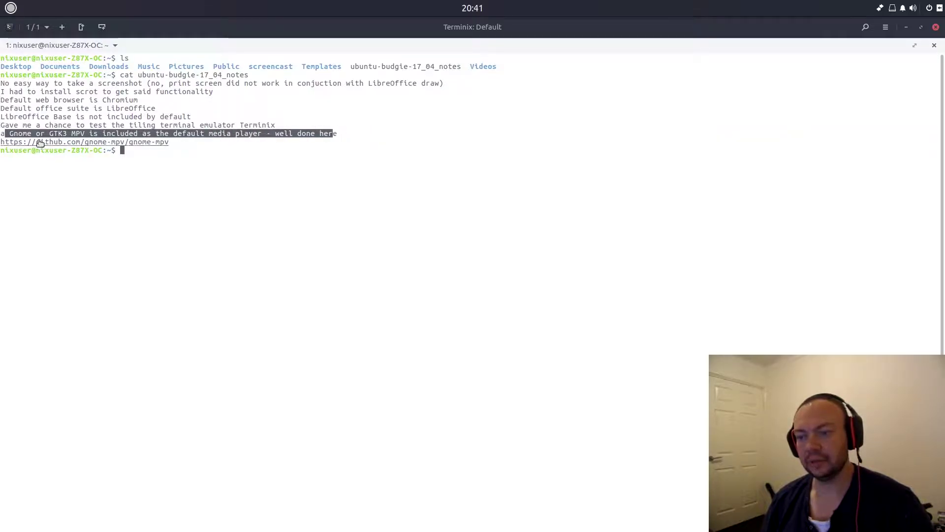
double_click(77, 134)
- Clear the text highlight and minimize Terminix, revealing the Budgie desktop wallpaper and dock
click(169, 306)
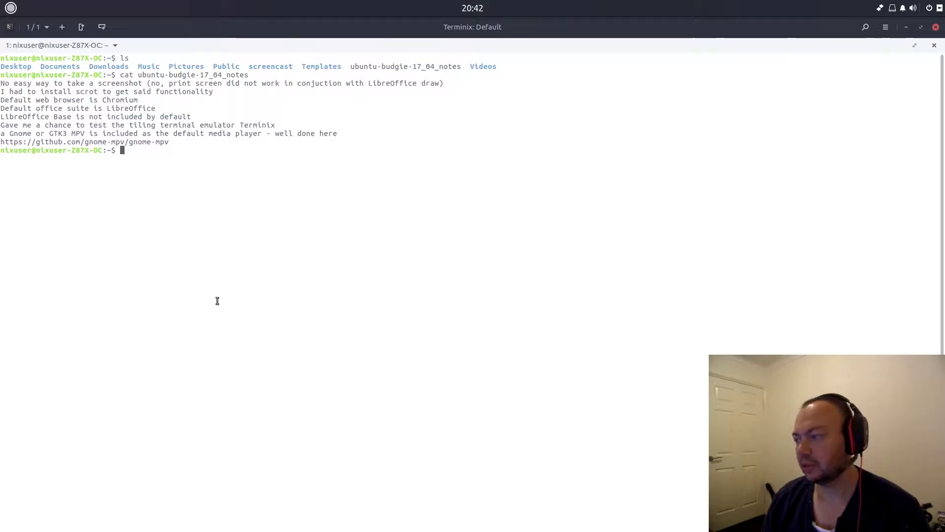
click(905, 27)
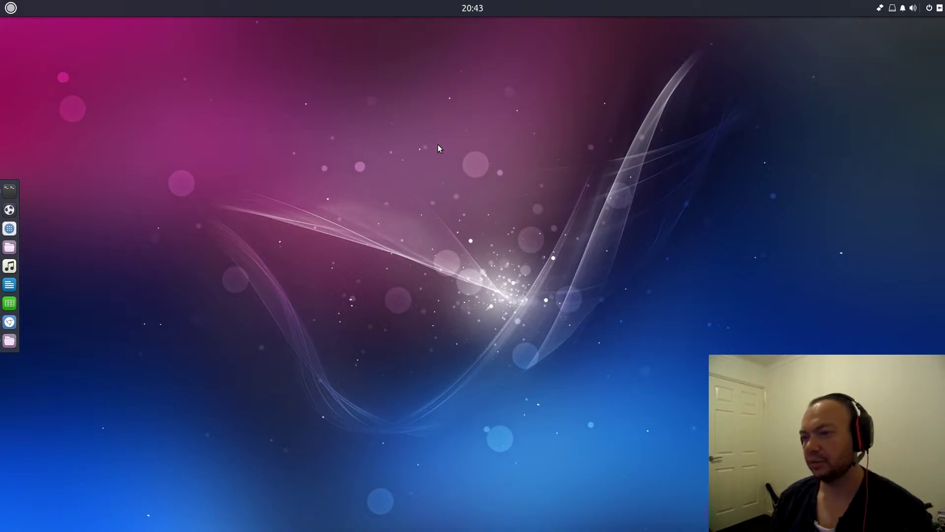
click(480, 7)
click(480, 8)
click(478, 8)
click(478, 7)
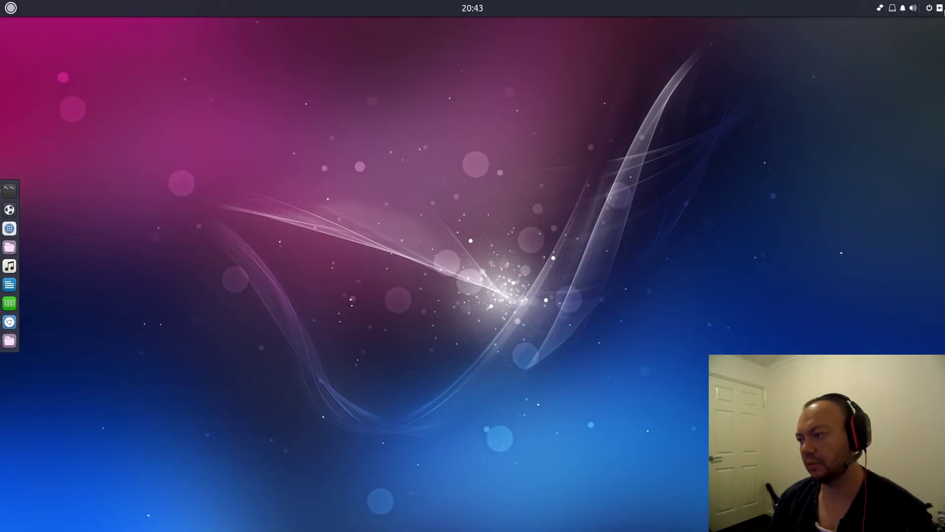
click(940, 7)
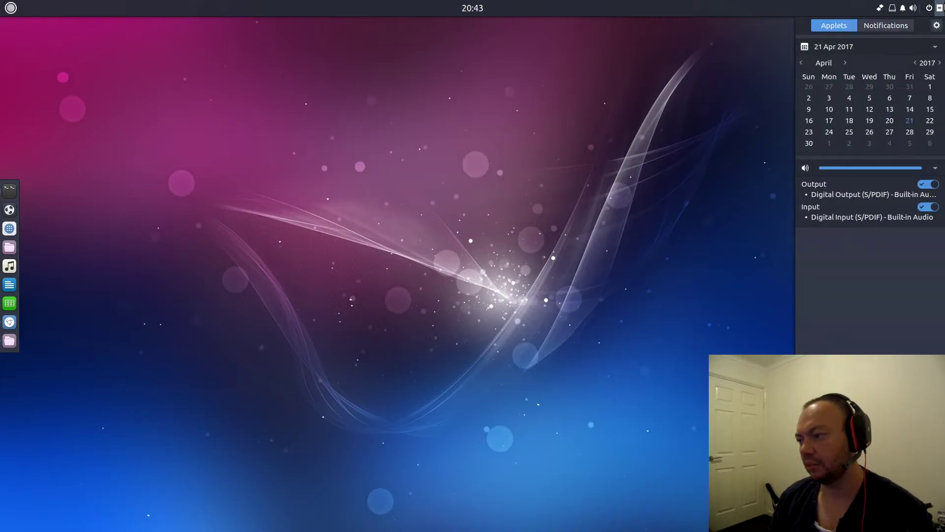
click(940, 8)
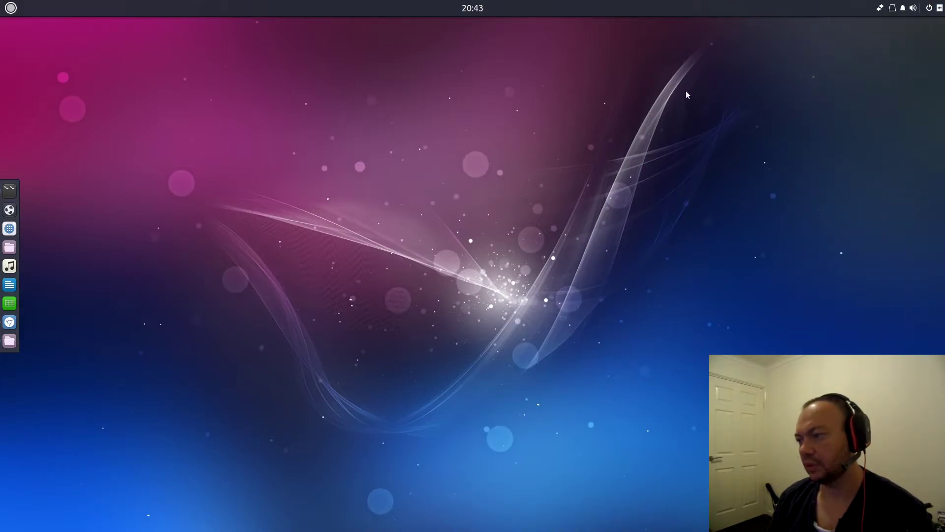